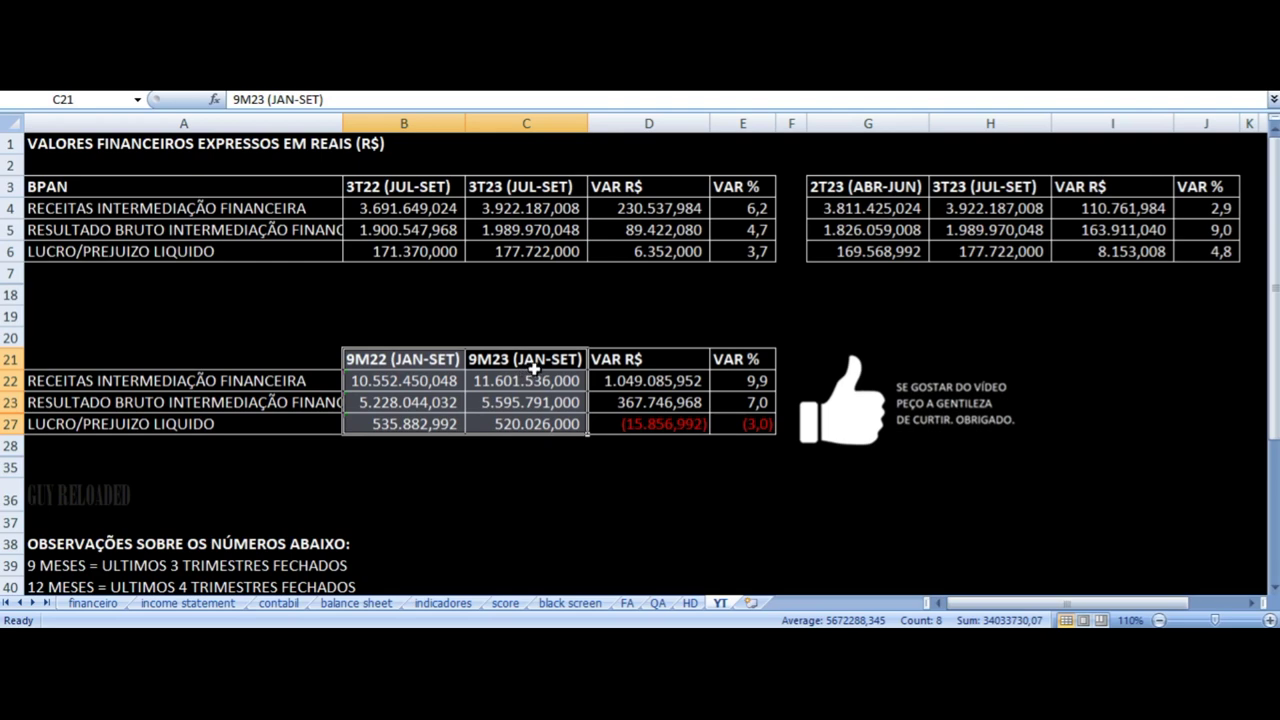
# Look over the nine-month comparison and the per-share, valuation and equity indicators below it on the YT sheet.
pyautogui.click(383, 358)
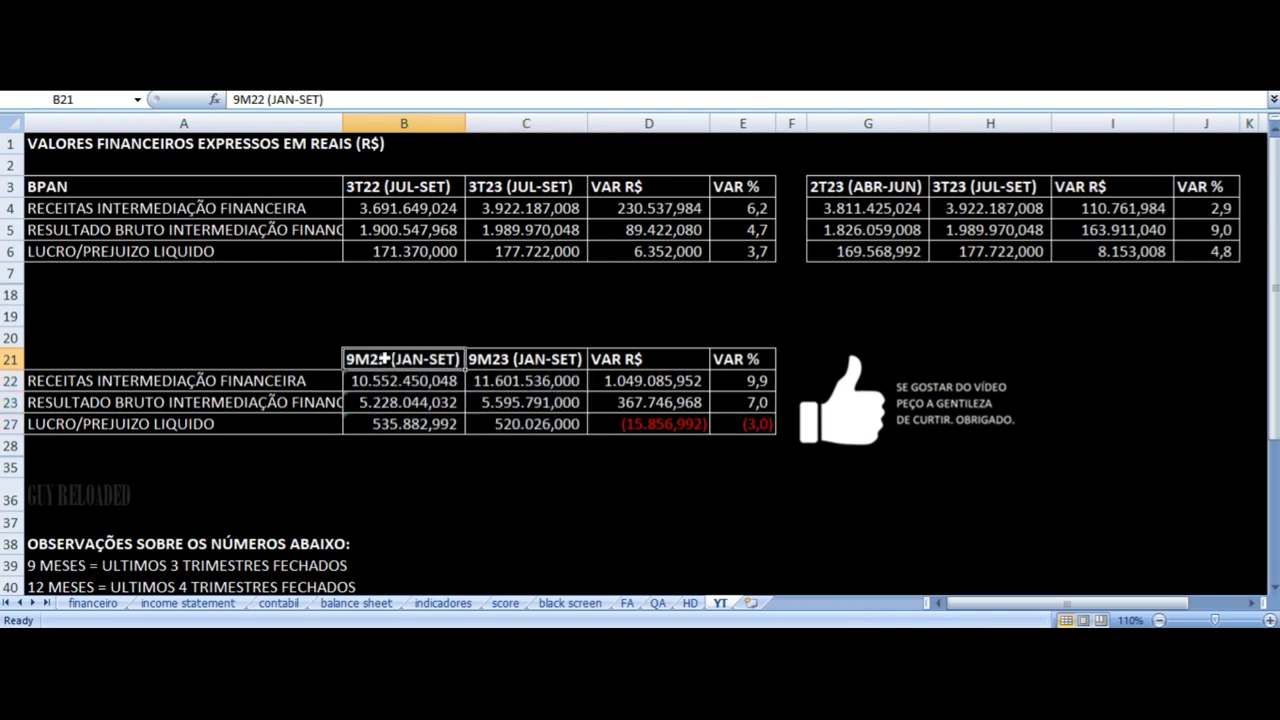
pyautogui.scroll(-7, 459, 409)
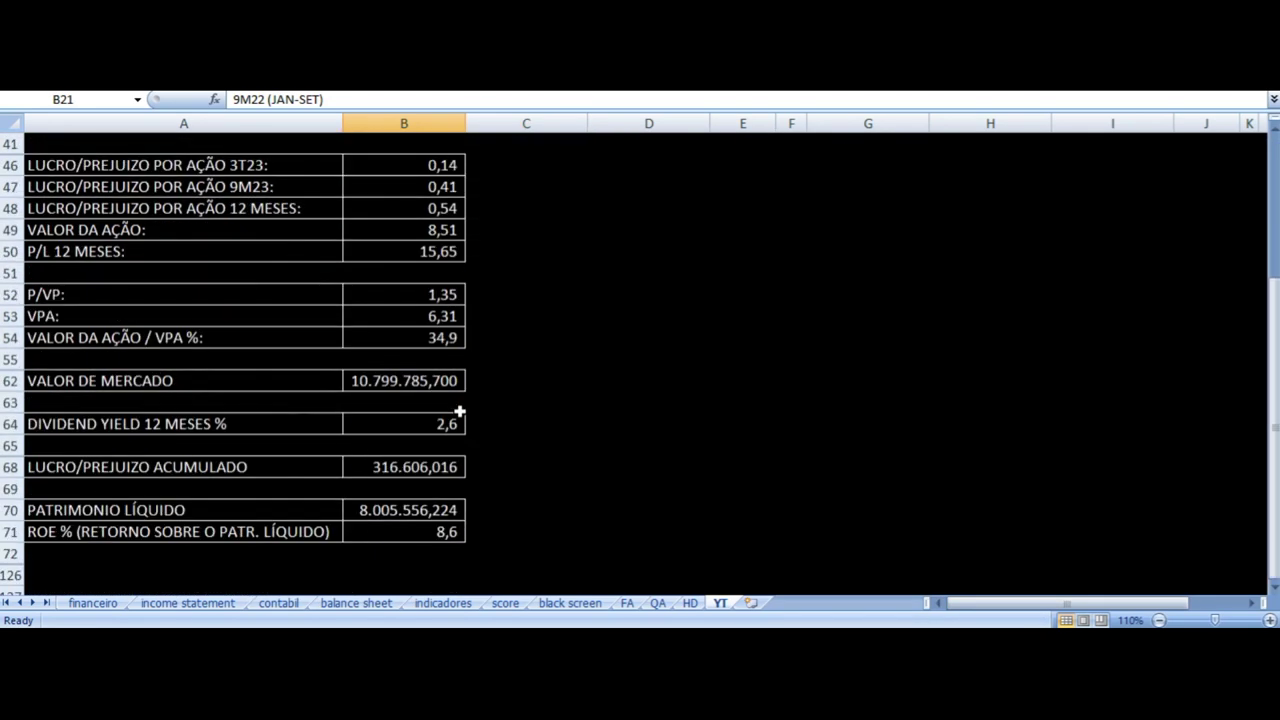
pyautogui.scroll(1, 459, 409)
pyautogui.scroll(6, 459, 409)
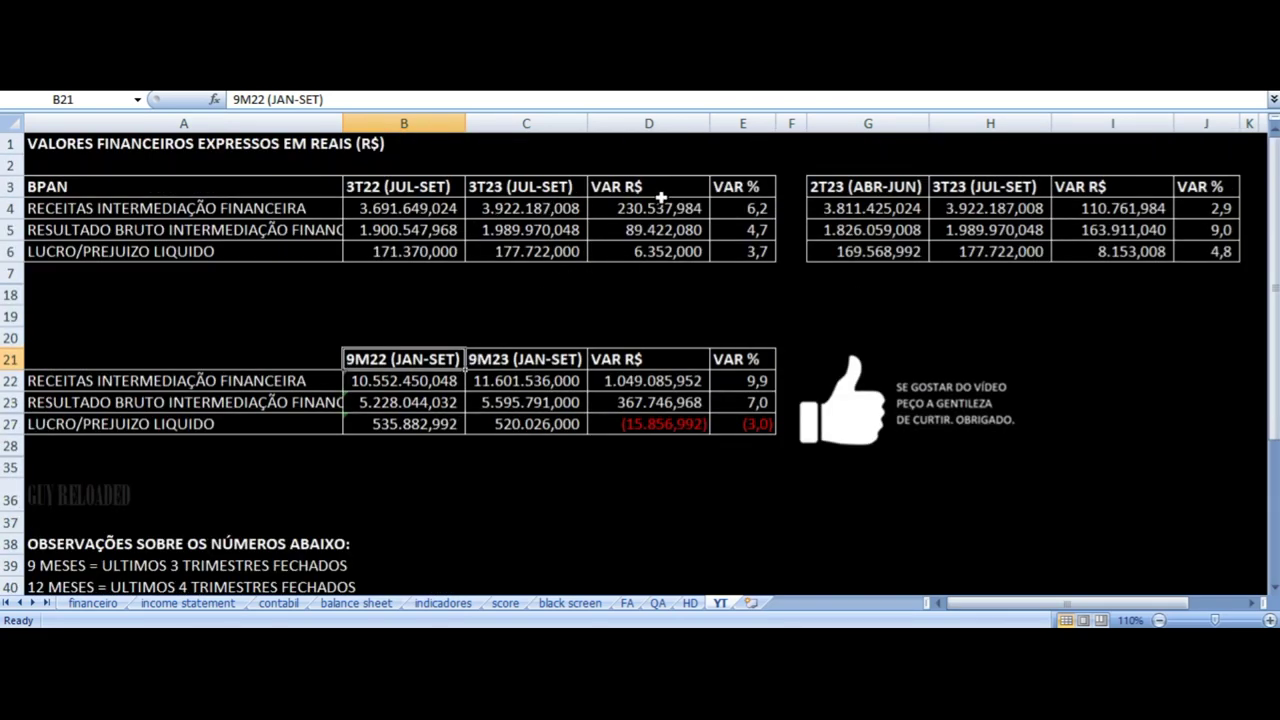
# Examine the RECEITAS INTERMEDIAÇÃO FINANCEIRA row in the 3T22 versus 3T23 table, including its percentage and R$ variation.
pyautogui.click(732, 208)
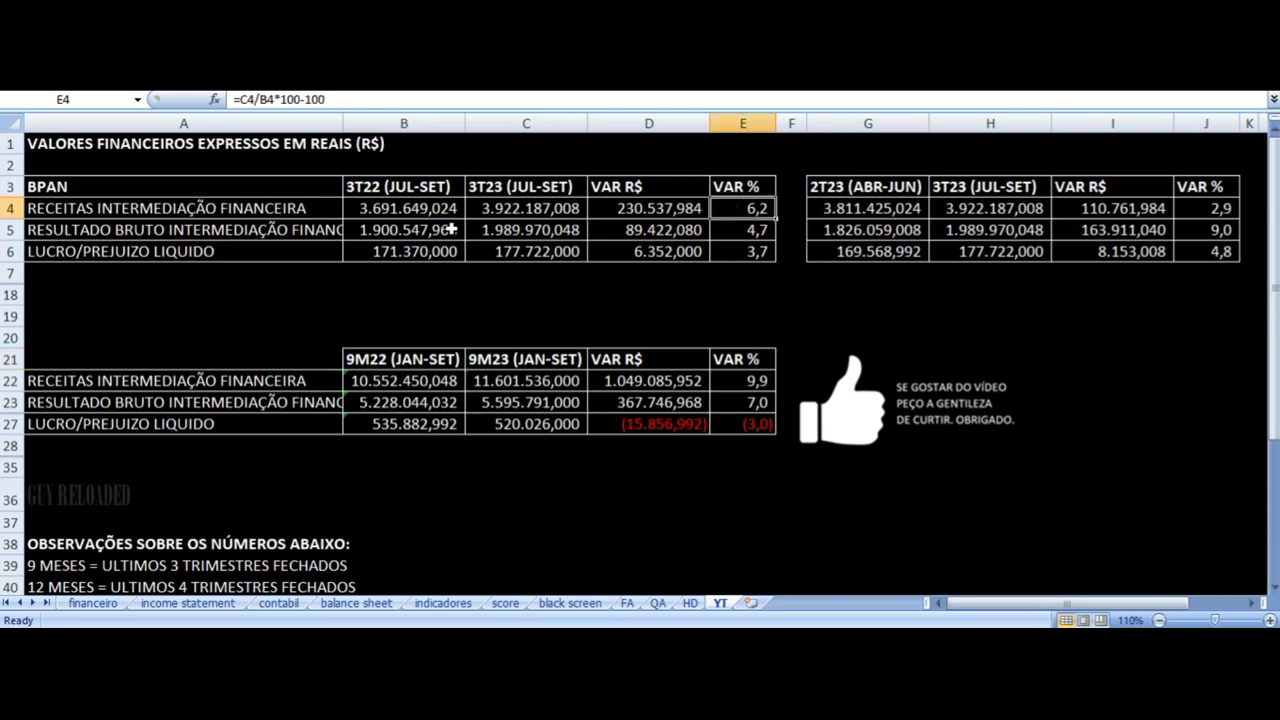
pyautogui.click(408, 208)
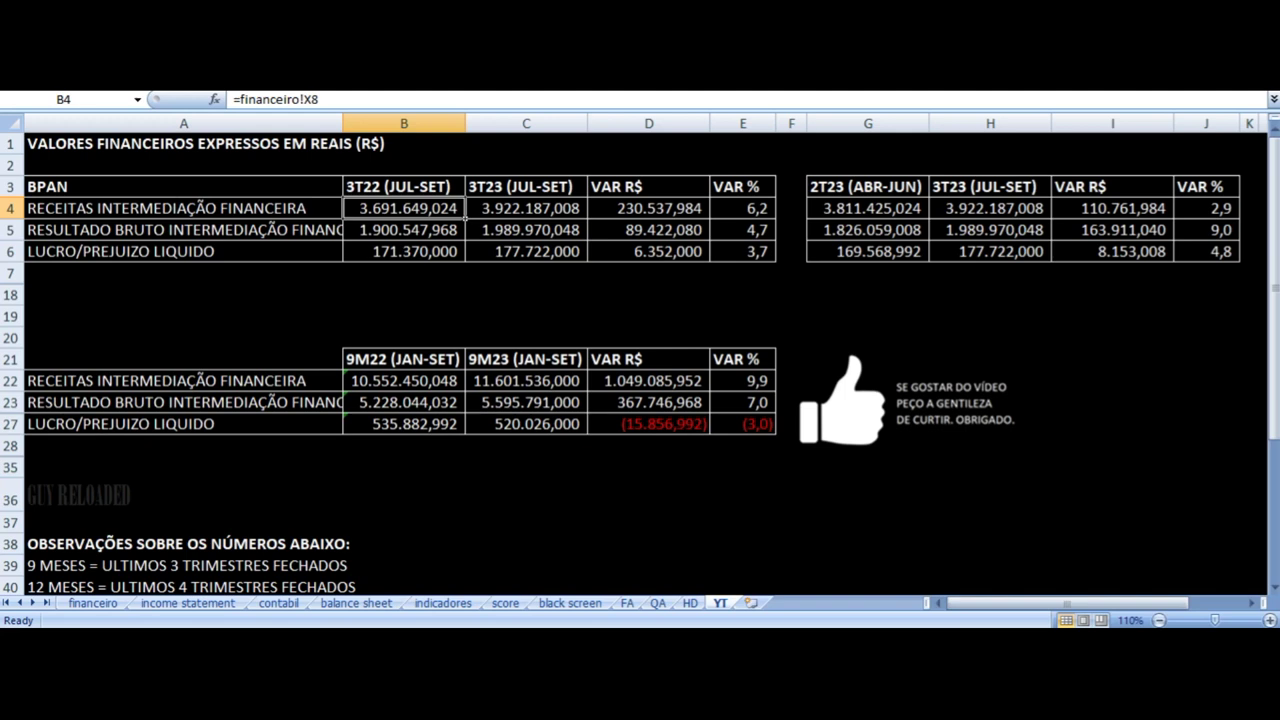
pyautogui.click(526, 208)
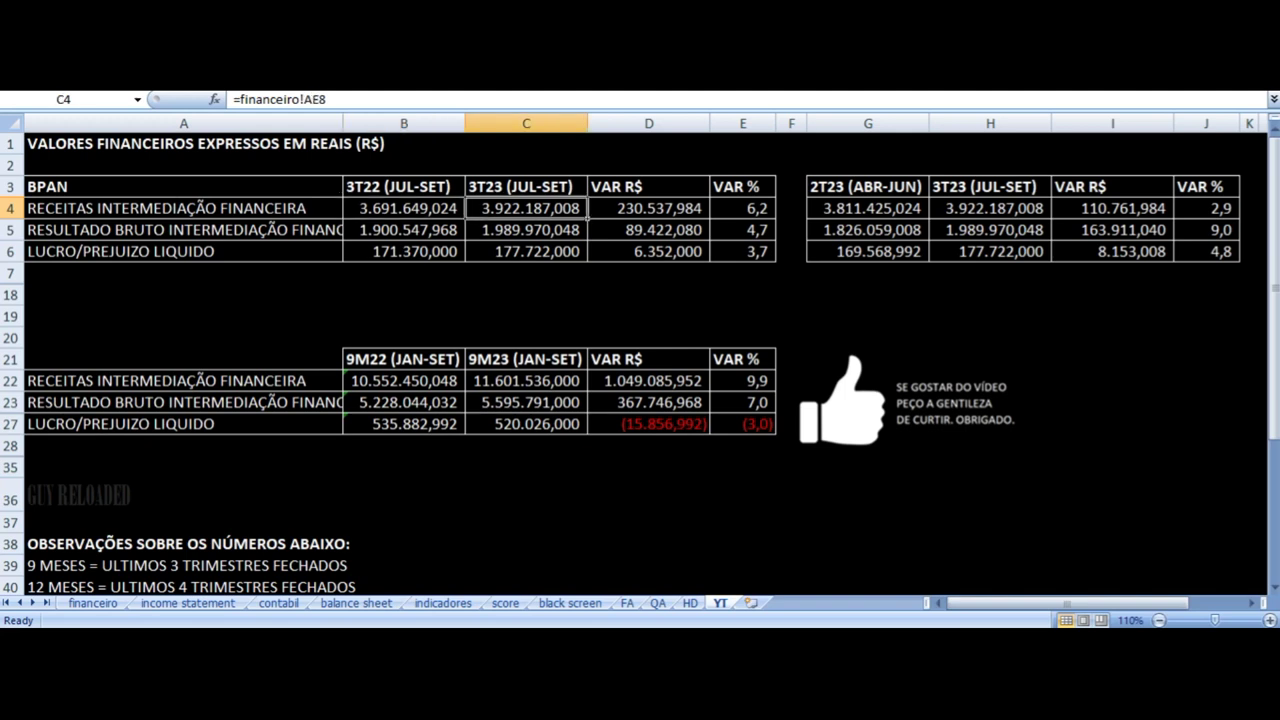
pyautogui.click(649, 208)
# Examine the RESULTADO BRUTO row in the 3T22 versus 3T23 table, covering both quarters and the variation cells.
pyautogui.press('Down')
pyautogui.press('Left')
pyautogui.press('Left')
pyautogui.press('Left')
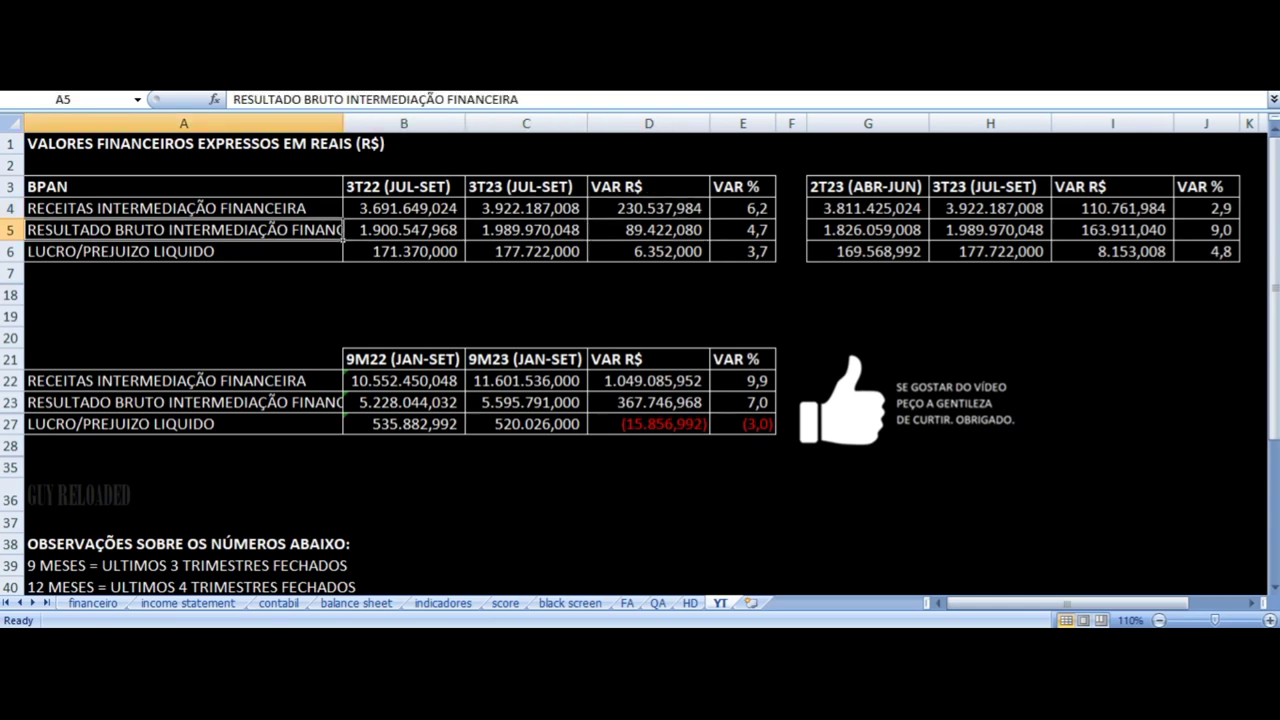
pyautogui.press('Right')
pyautogui.press('Right')
pyautogui.press('Right')
pyautogui.press('Right')
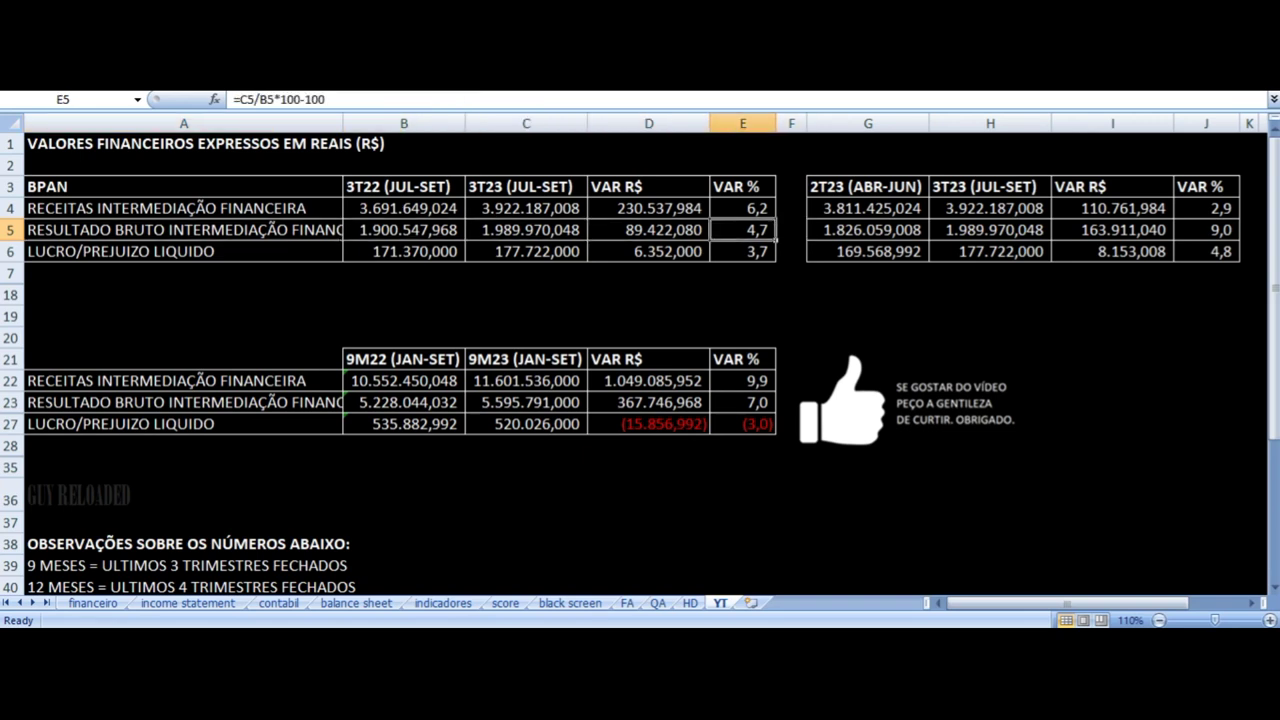
pyautogui.press('Left')
pyautogui.press('Left')
pyautogui.press('Left')
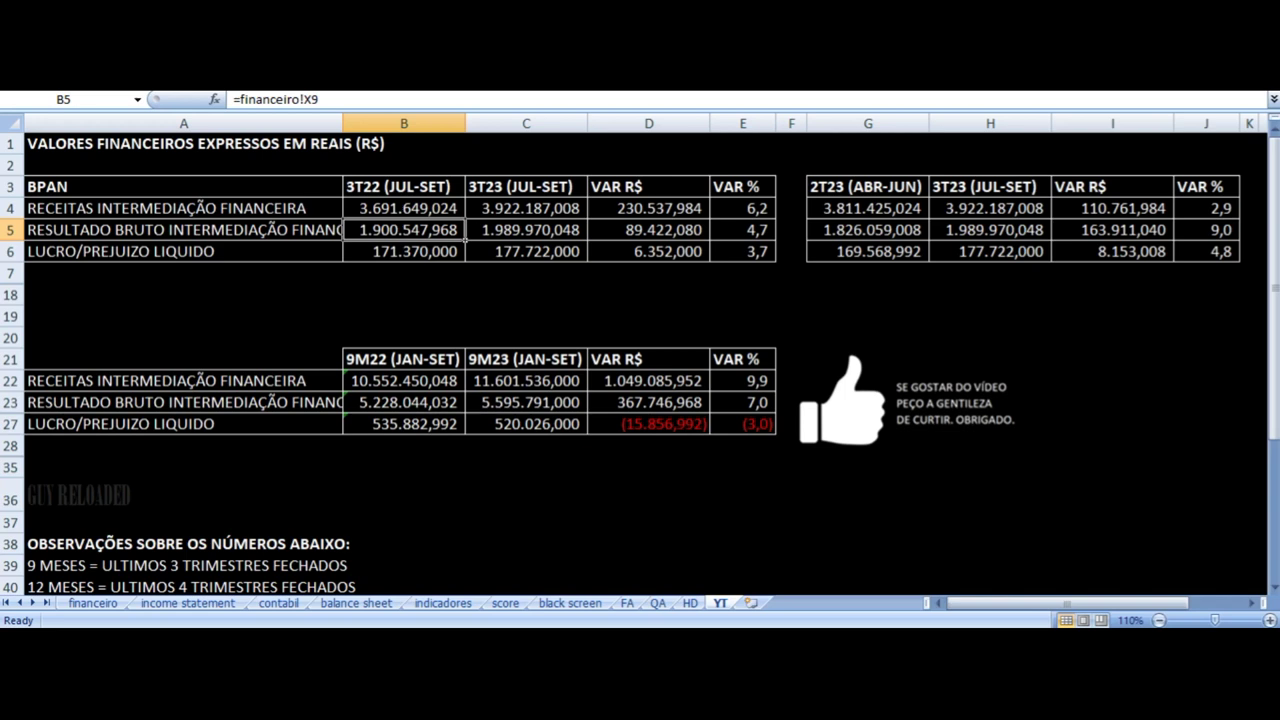
pyautogui.press('Right')
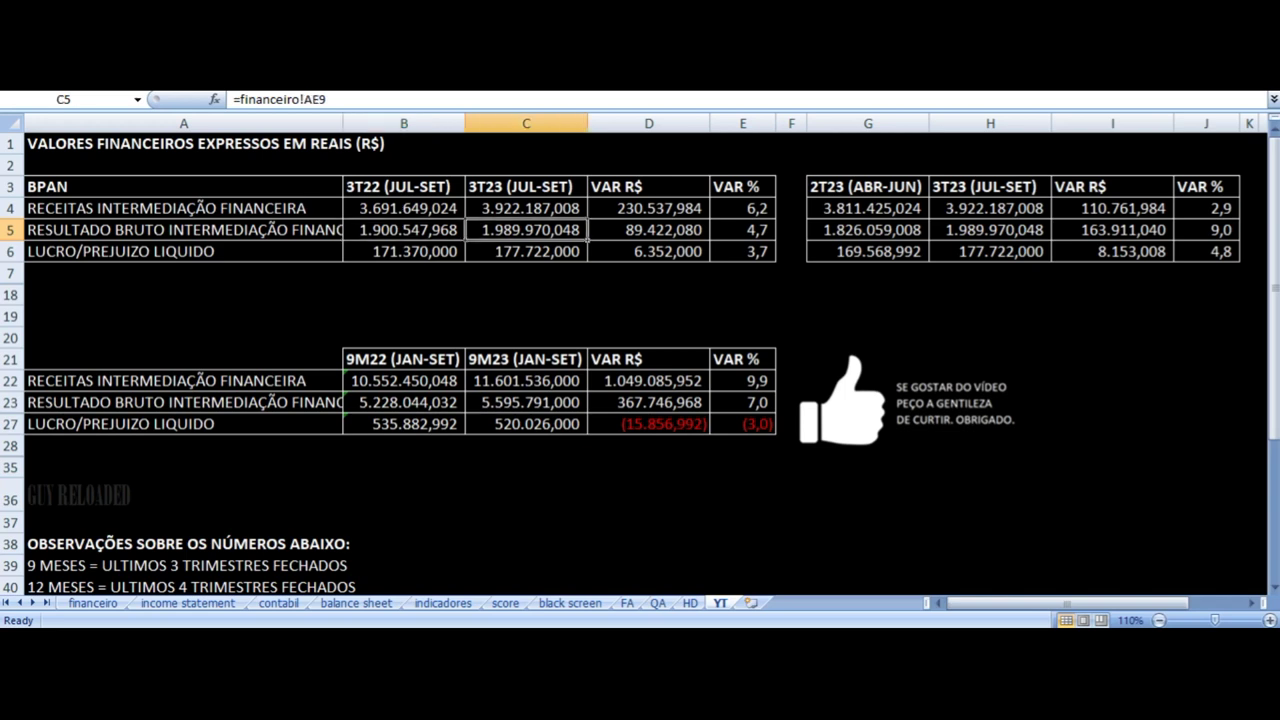
pyautogui.press('Right')
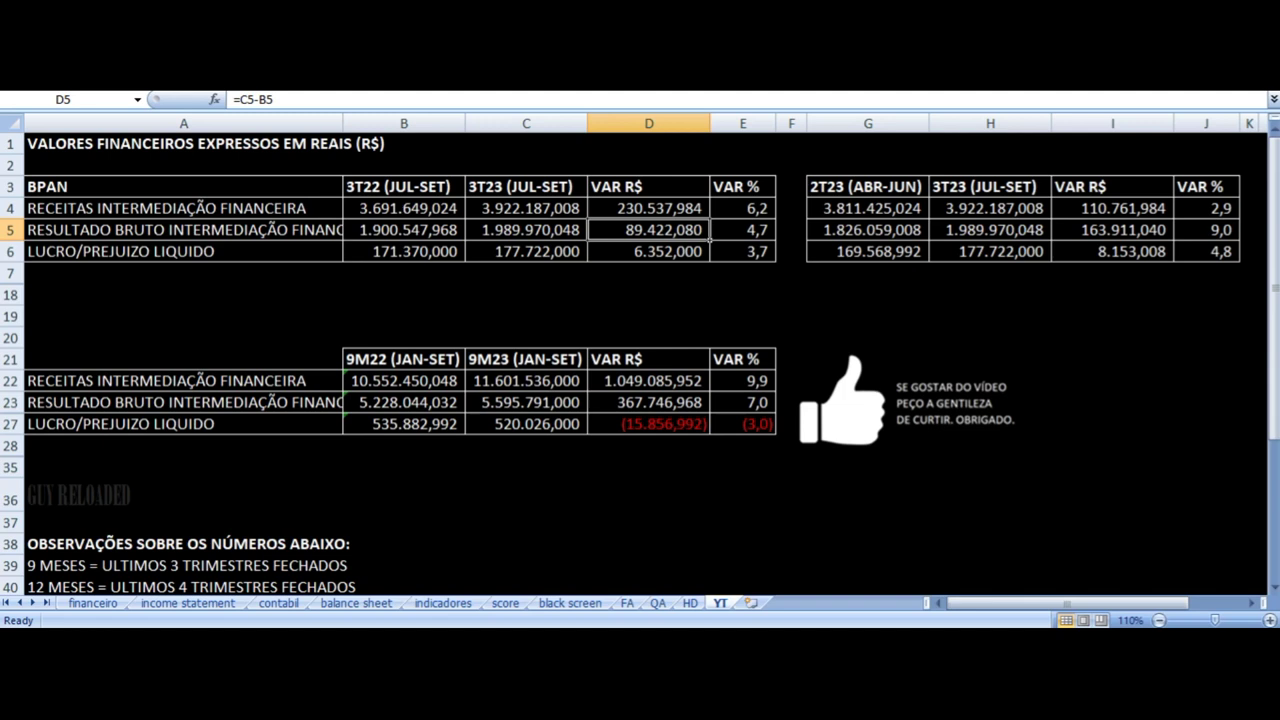
# Examine the LUCRO/PREJUIZO LIQUIDO row in the 3T22 versus 3T23 table, from both quarters' values to the VAR % cell.
pyautogui.press('Down')
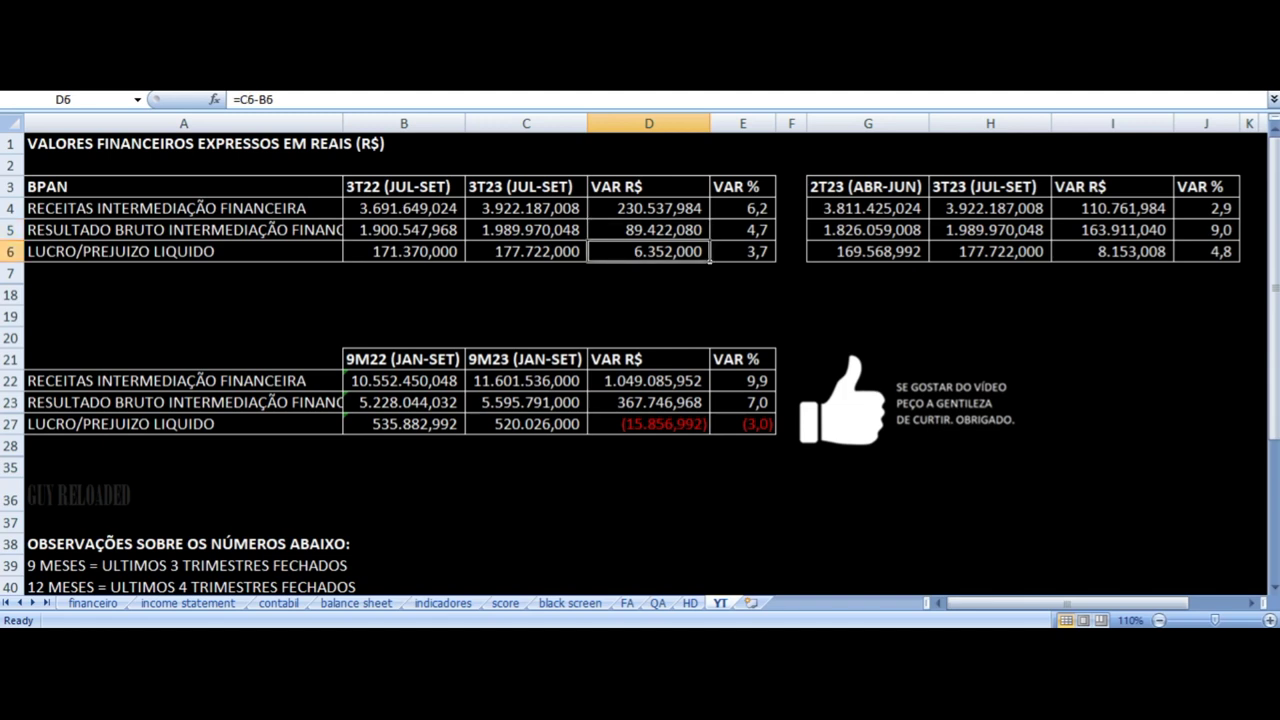
pyautogui.press('Right')
pyautogui.press('Left')
pyautogui.press('Left')
pyautogui.press('Left')
pyautogui.press('Left')
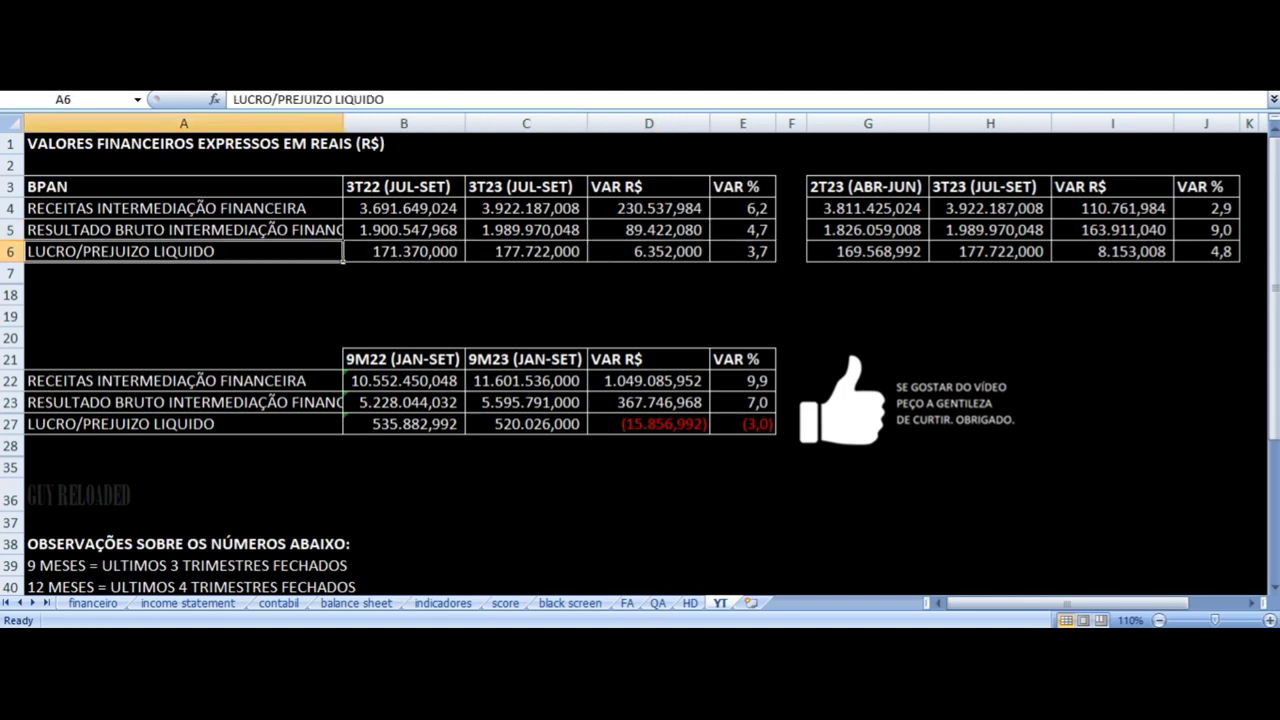
pyautogui.press('Right')
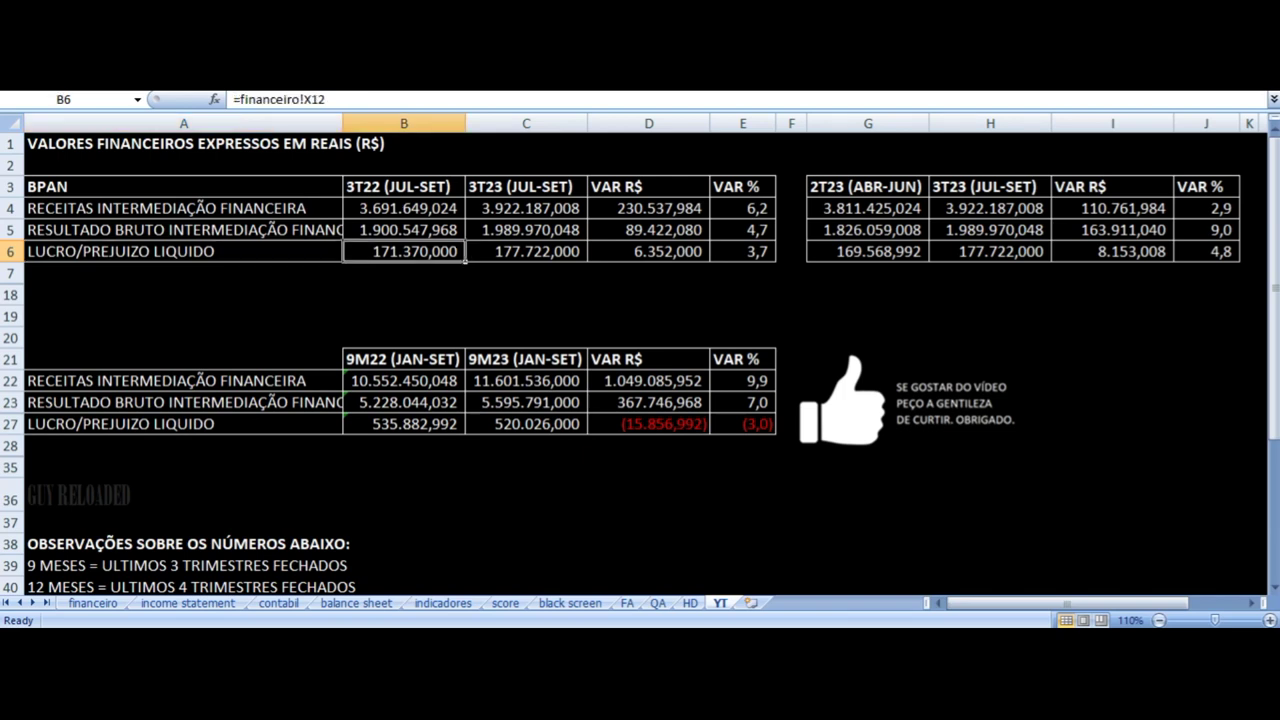
pyautogui.press('Right')
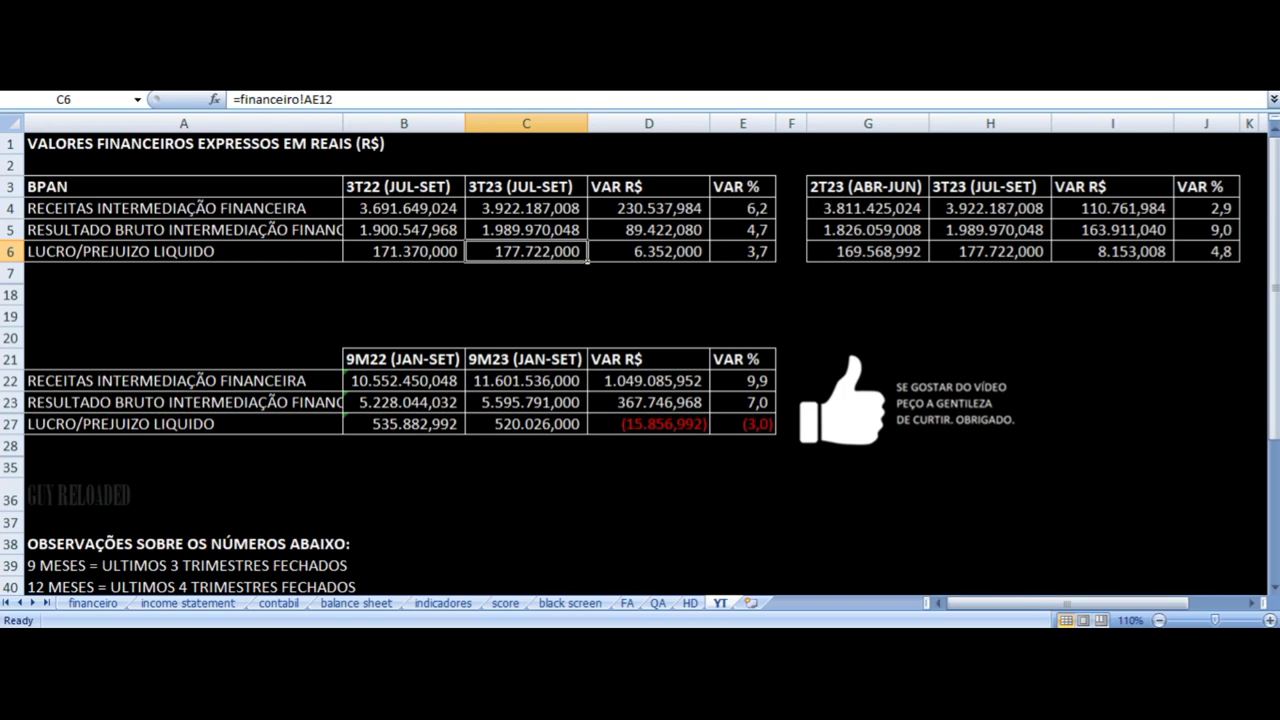
pyautogui.press('Right')
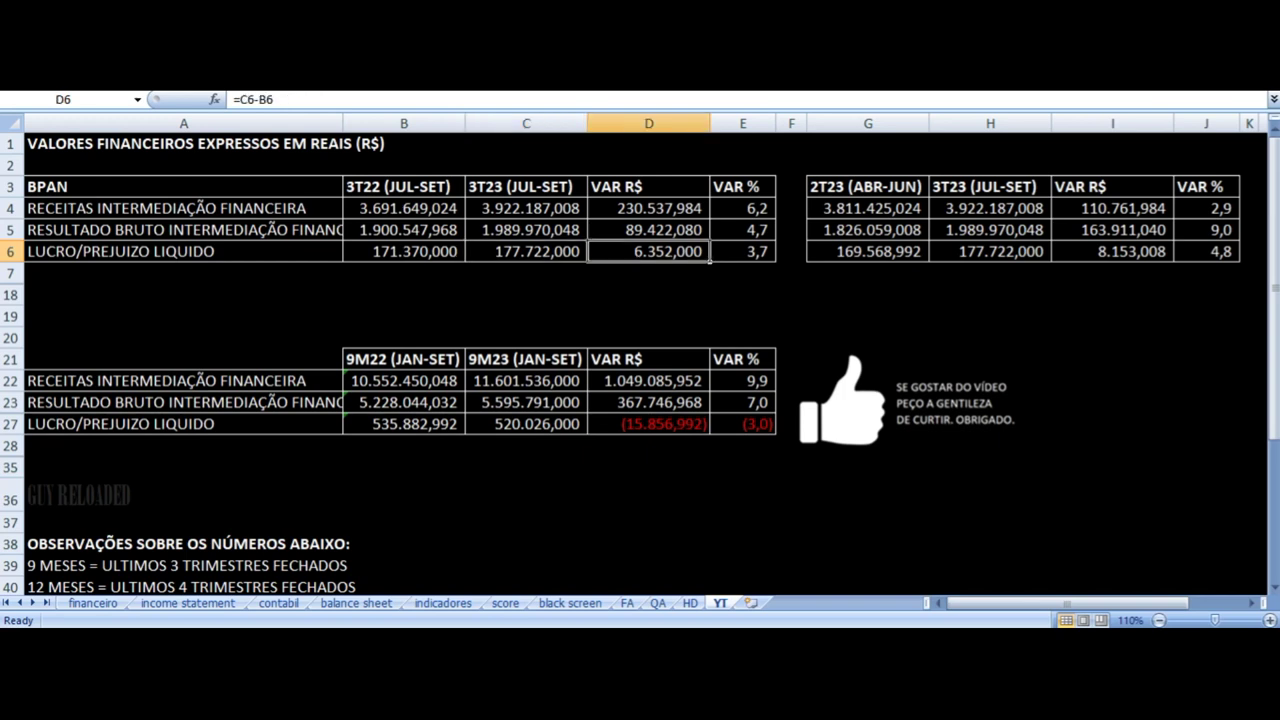
pyautogui.press('Up')
pyautogui.press('Up')
pyautogui.press('Down')
pyautogui.press('Down')
pyautogui.press('Down')
pyautogui.press('Up')
pyautogui.press('Right')
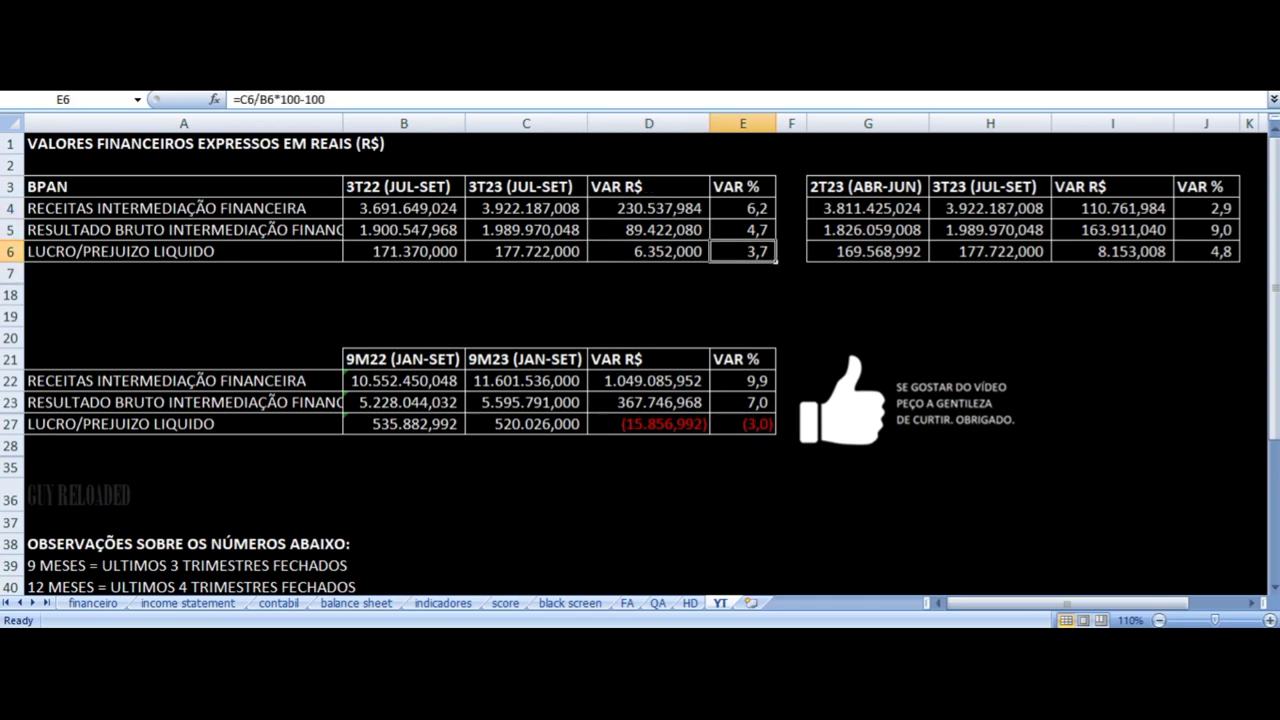
# Review the 2T23 versus 3T23 table's period headers and its financial intermediation revenue row, including both variations.
pyautogui.press('Right')
pyautogui.press('Right')
pyautogui.press('Up')
pyautogui.press('Up')
pyautogui.press('Up')
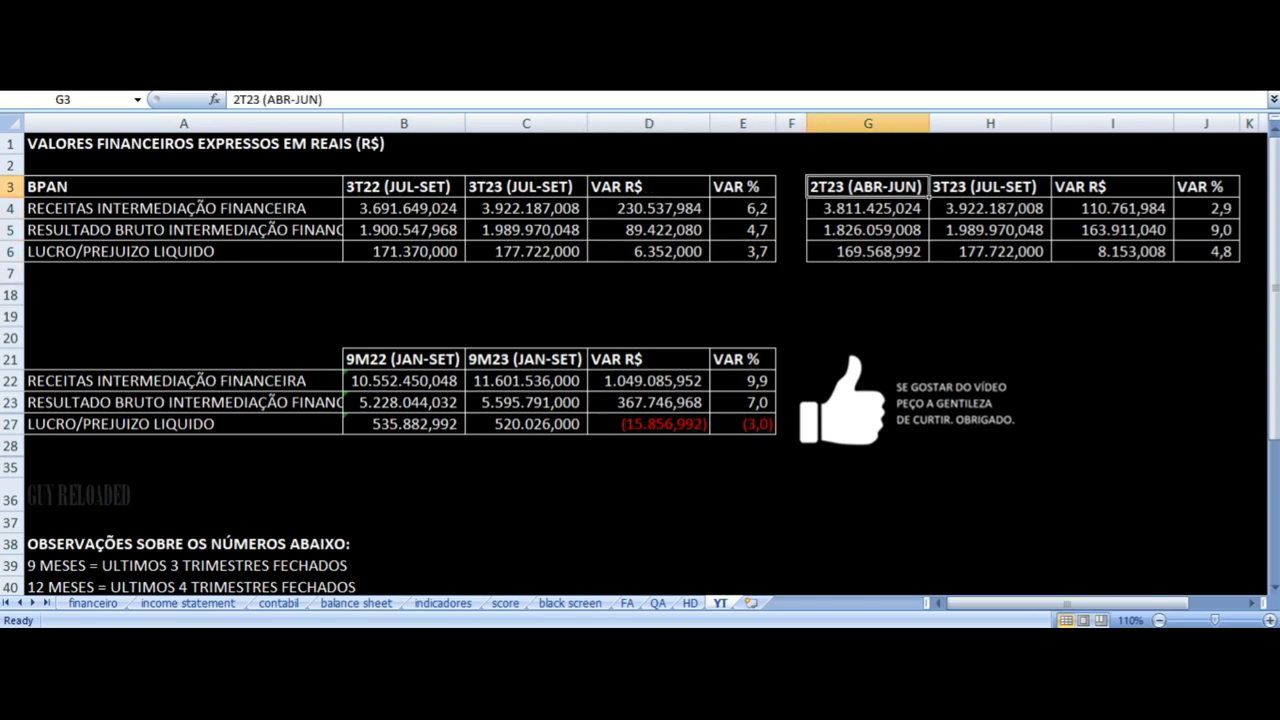
pyautogui.press('Right')
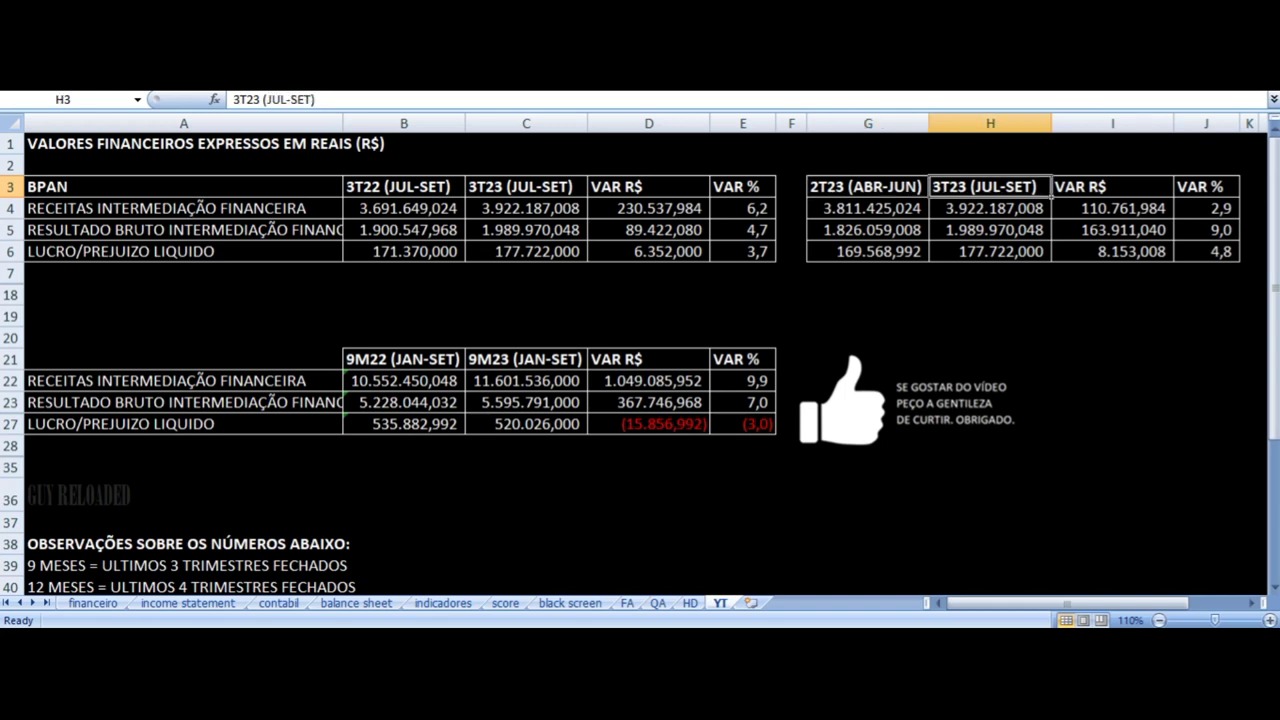
pyautogui.press('Down')
pyautogui.press('Right')
pyautogui.press('Right')
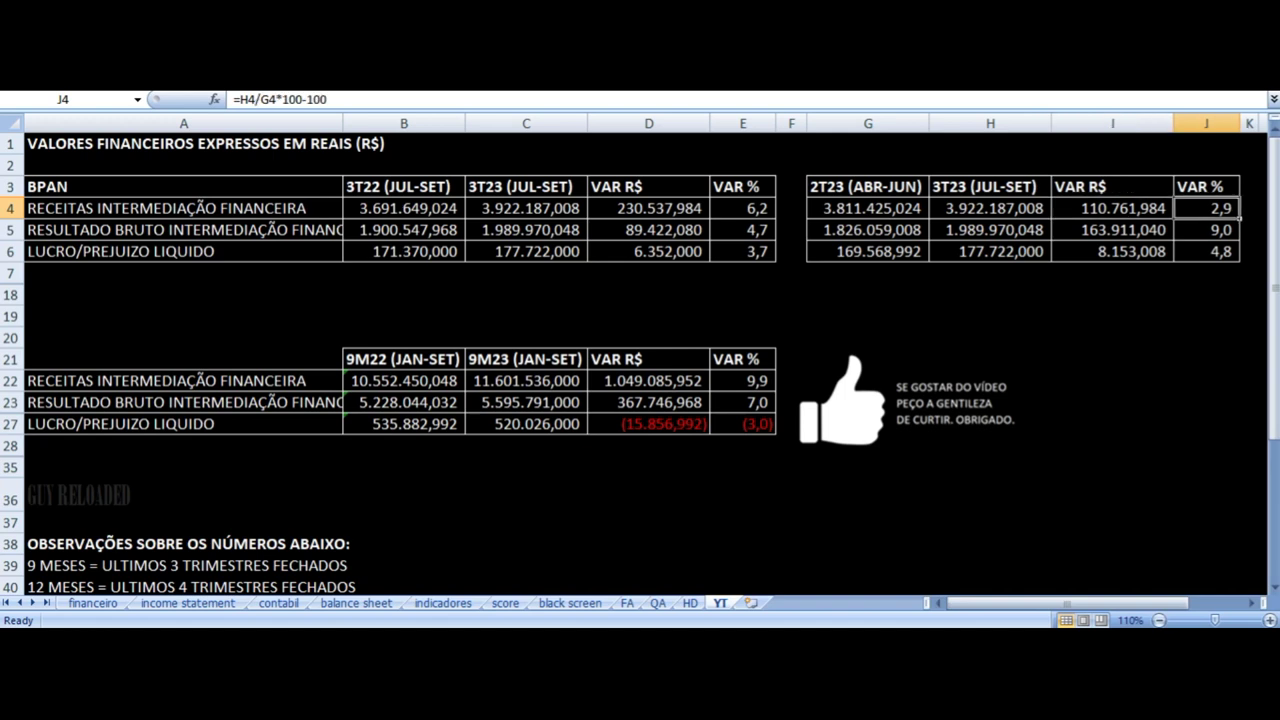
pyautogui.press('Left')
pyautogui.press('Left')
pyautogui.press('Left')
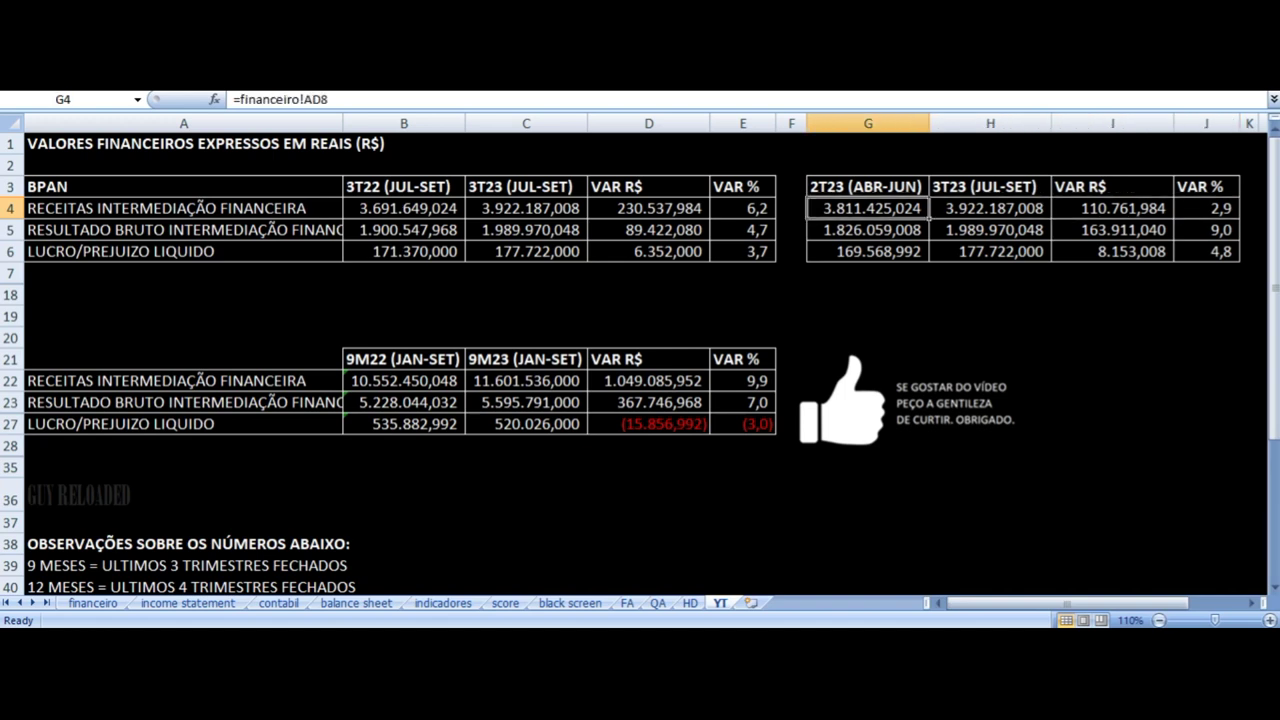
pyautogui.press('Right')
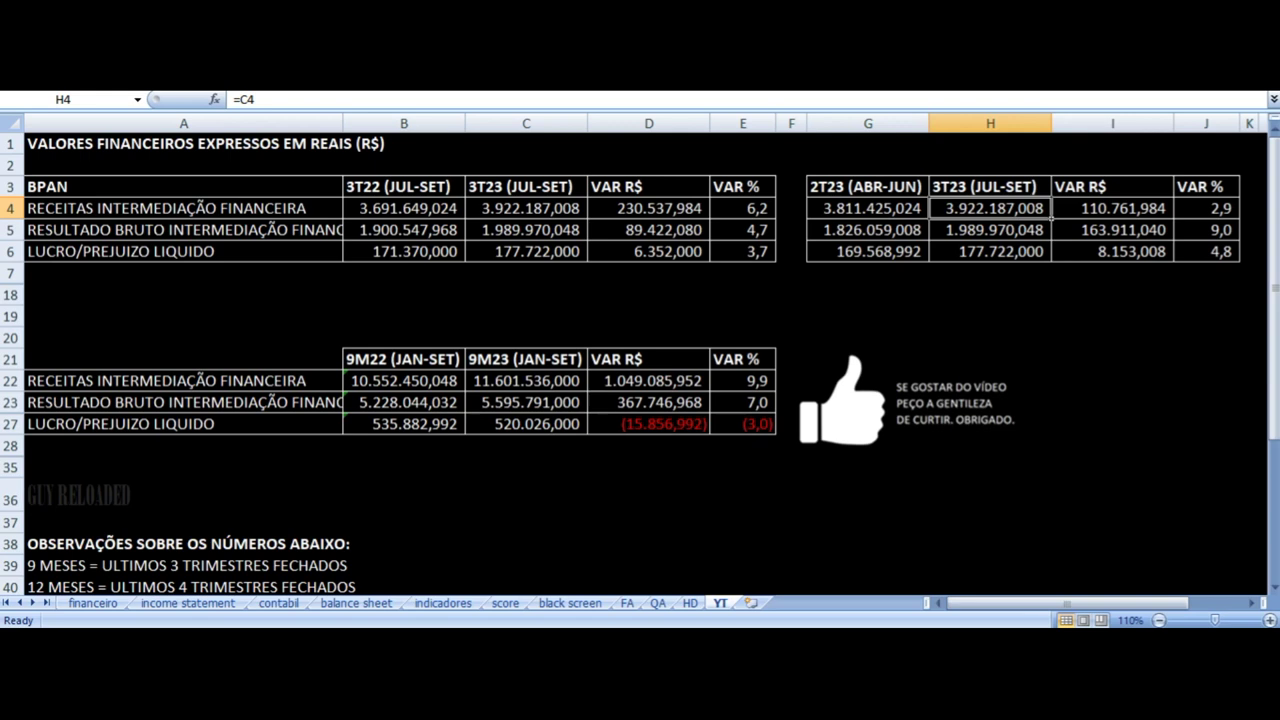
pyautogui.press('Right')
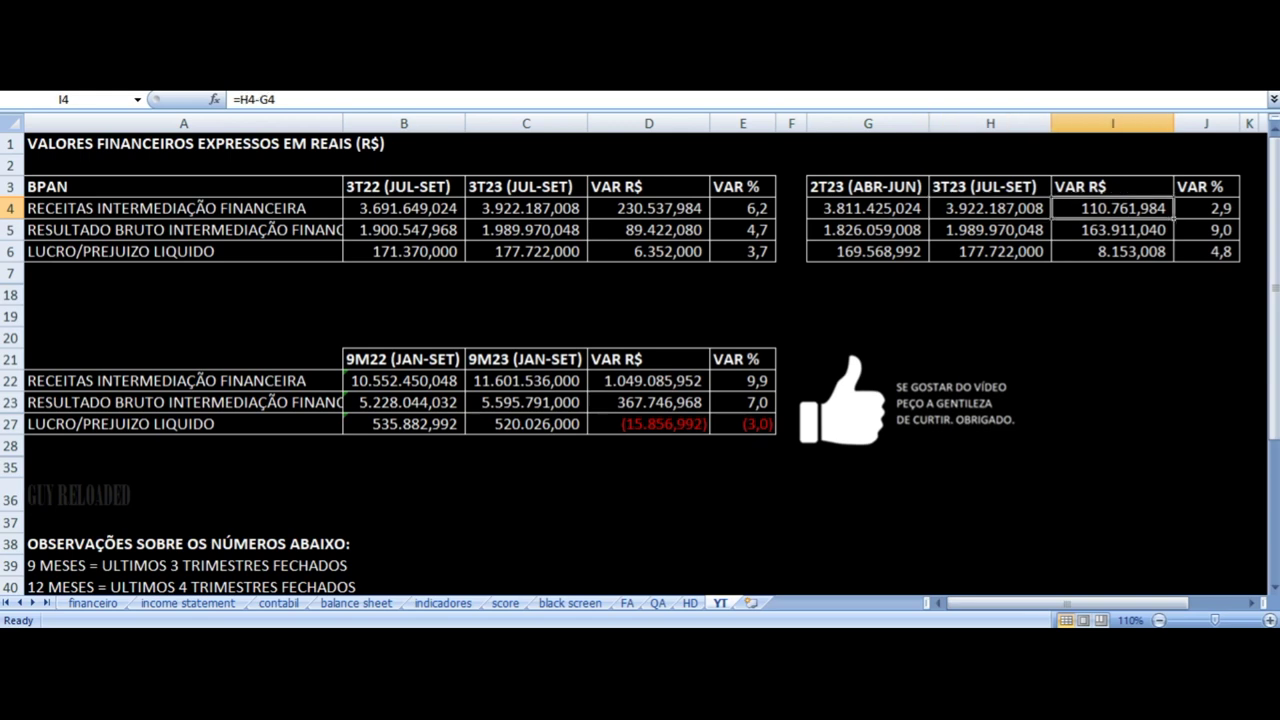
# Examine the gross result row in the 2T23 versus 3T23 table, from G5 through J5.
pyautogui.press('Down')
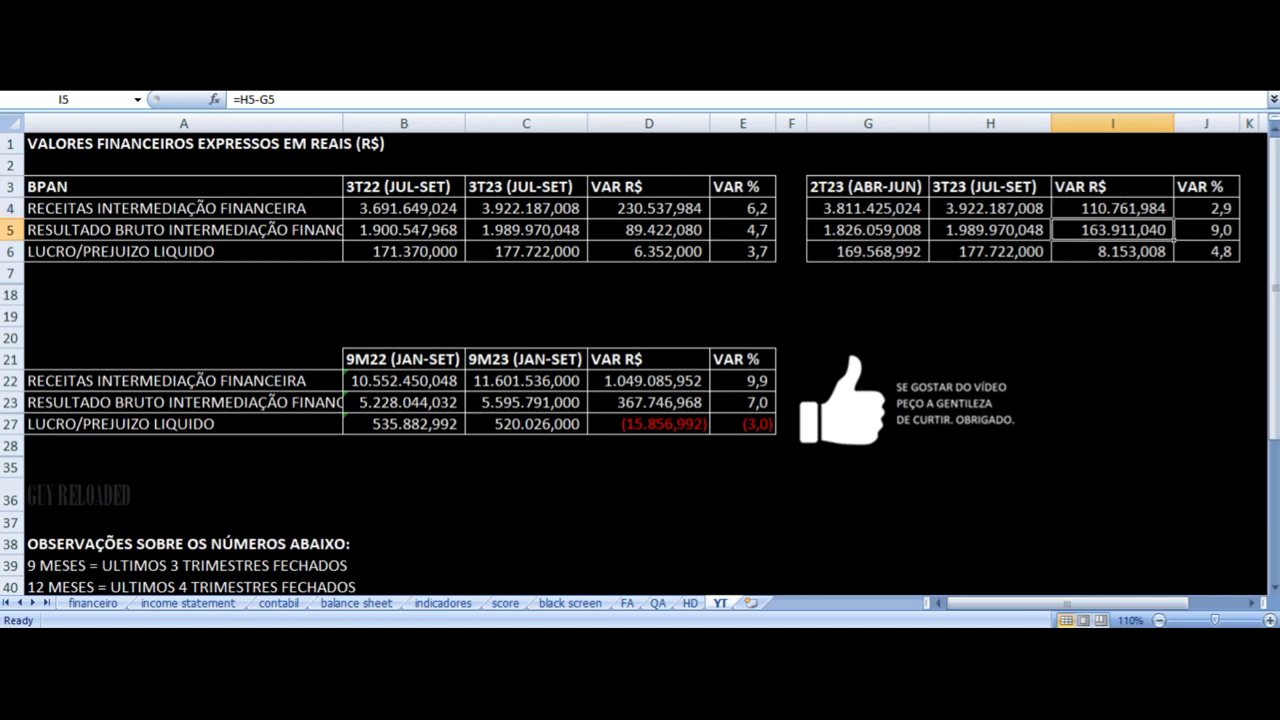
pyautogui.click(868, 230)
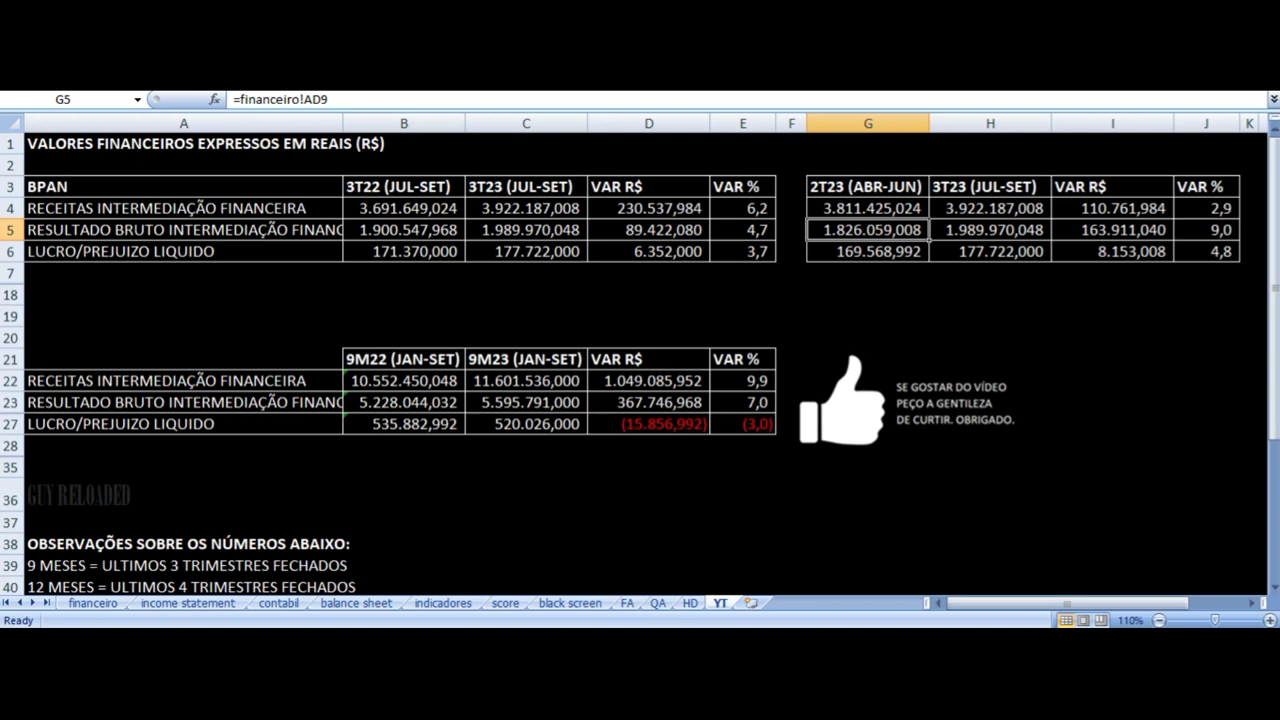
pyautogui.click(990, 230)
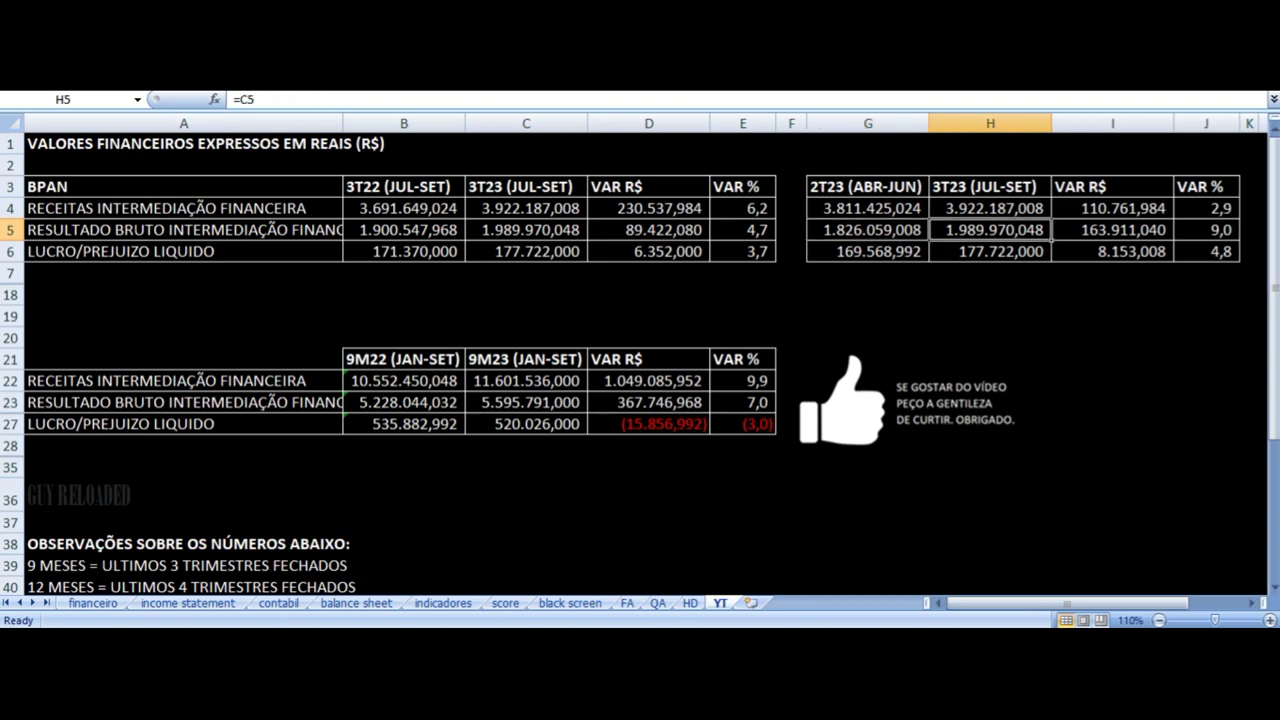
pyautogui.click(1112, 230)
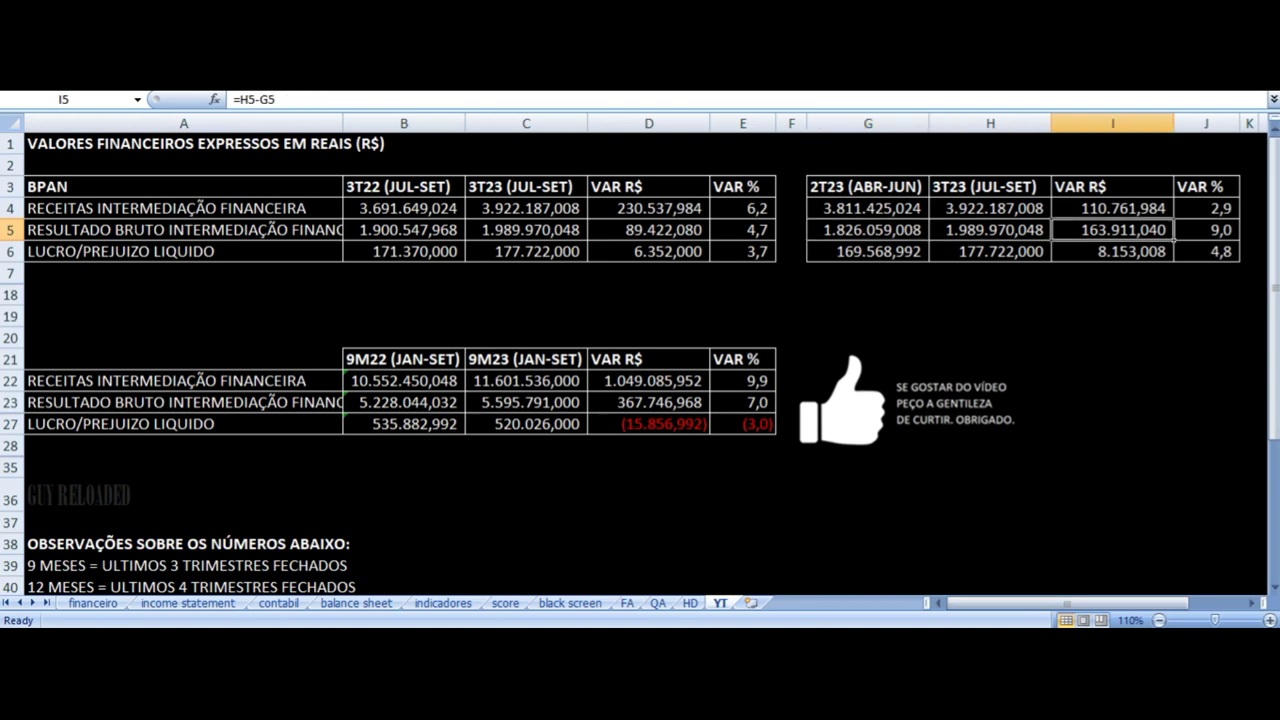
pyautogui.click(1206, 230)
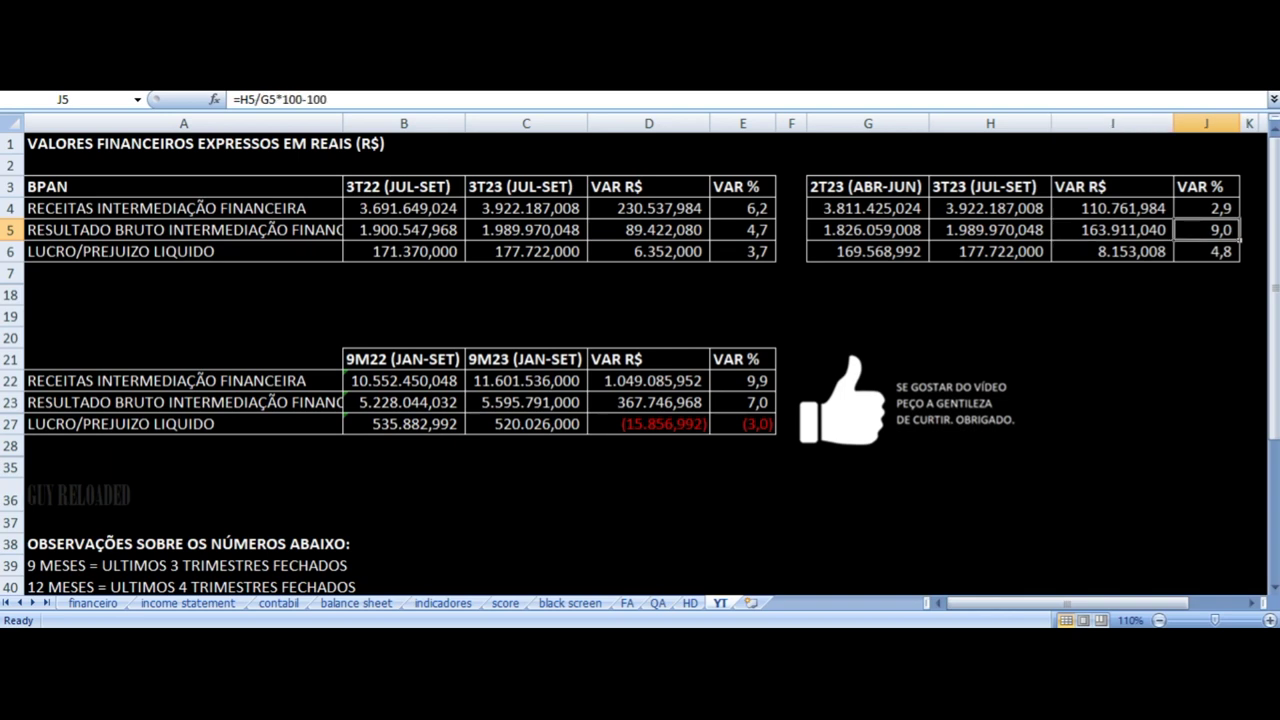
# Examine the net profit row in the 2T23 versus 3T23 table, covering both quarters and the variations.
pyautogui.press('Down')
pyautogui.press('Left')
pyautogui.press('Left')
pyautogui.press('Left')
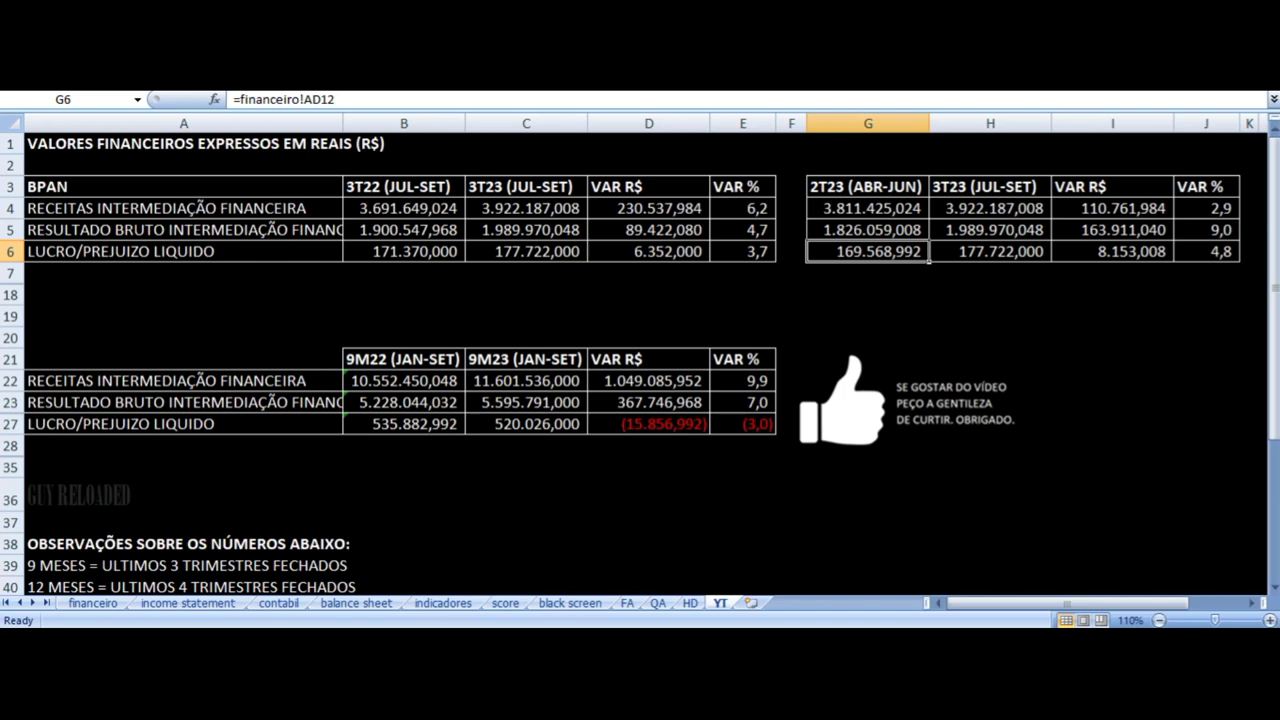
pyautogui.click(990, 251)
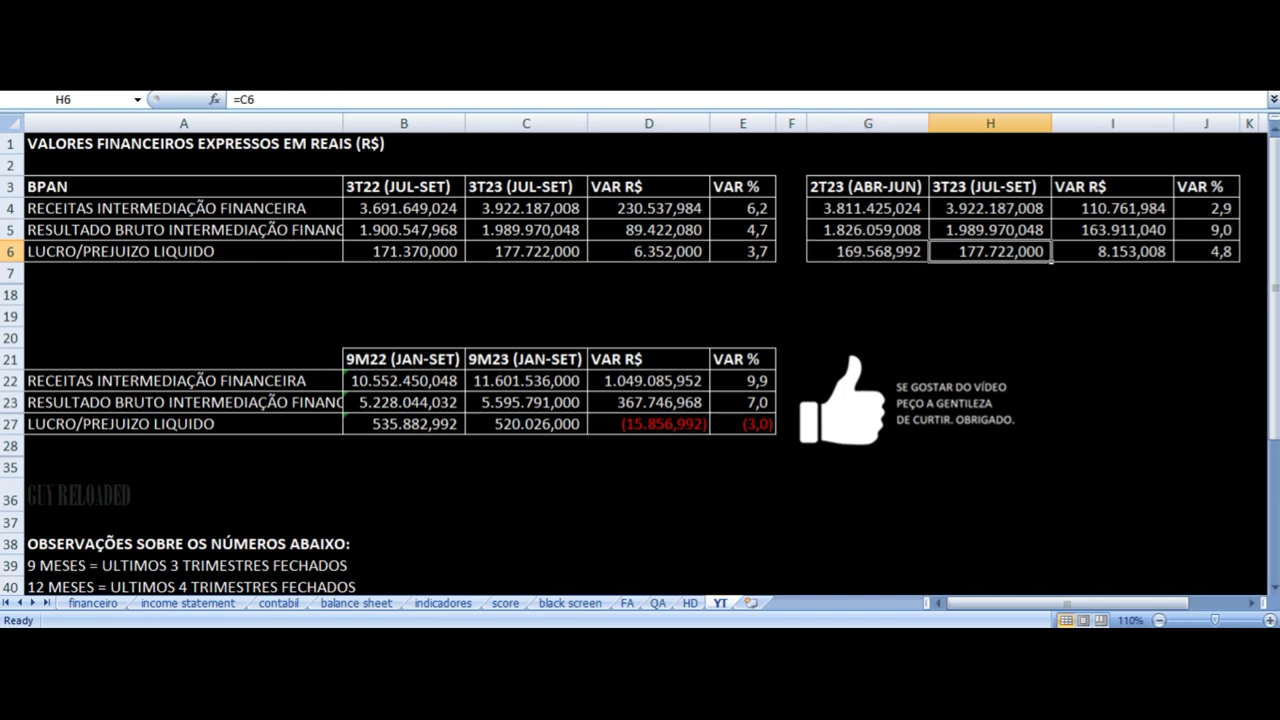
pyautogui.click(1207, 251)
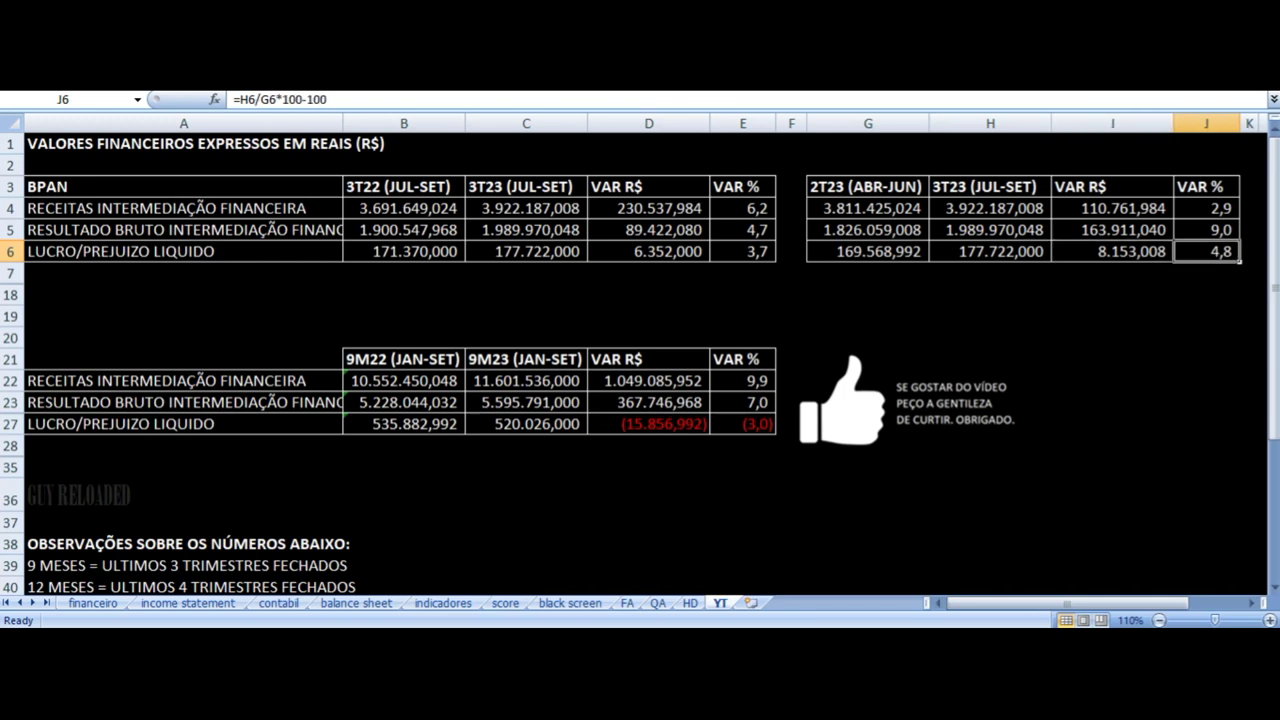
pyautogui.click(1112, 251)
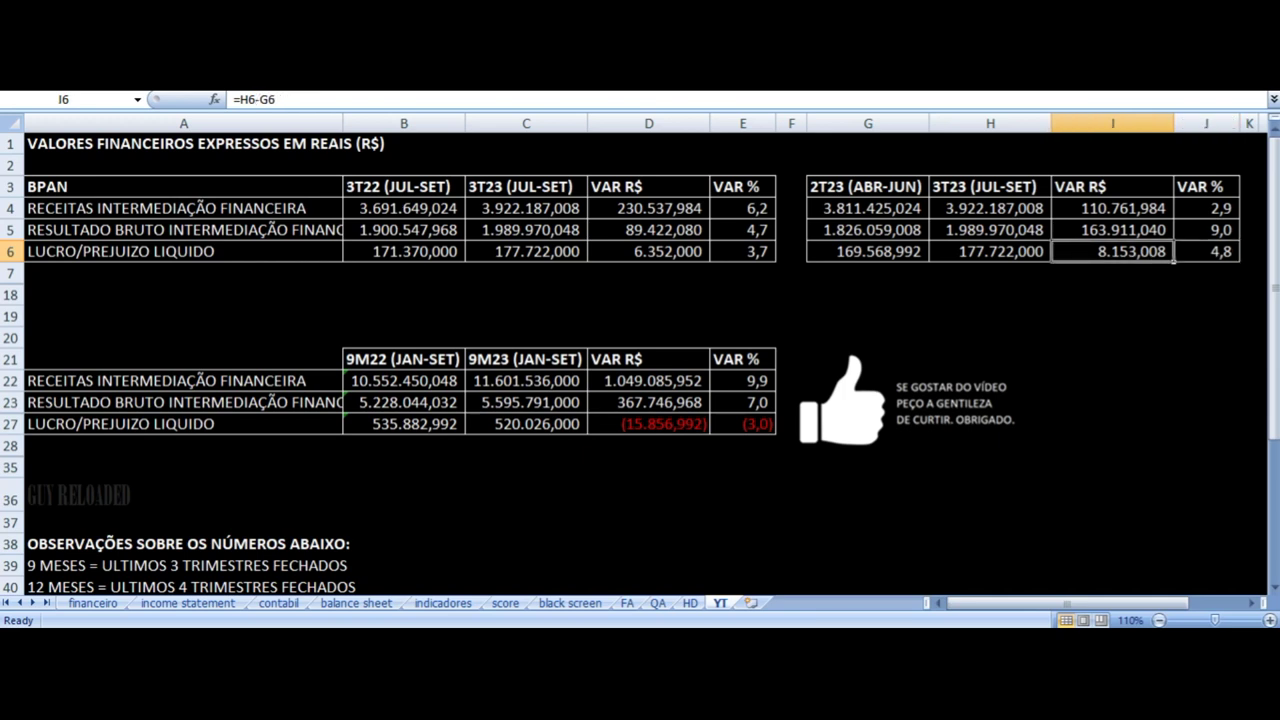
# Recheck the 2T23 versus 3T23 table from the revenue values down to the net profit's VAR % in J6.
pyautogui.press('Up')
pyautogui.press('Up')
pyautogui.press('Left')
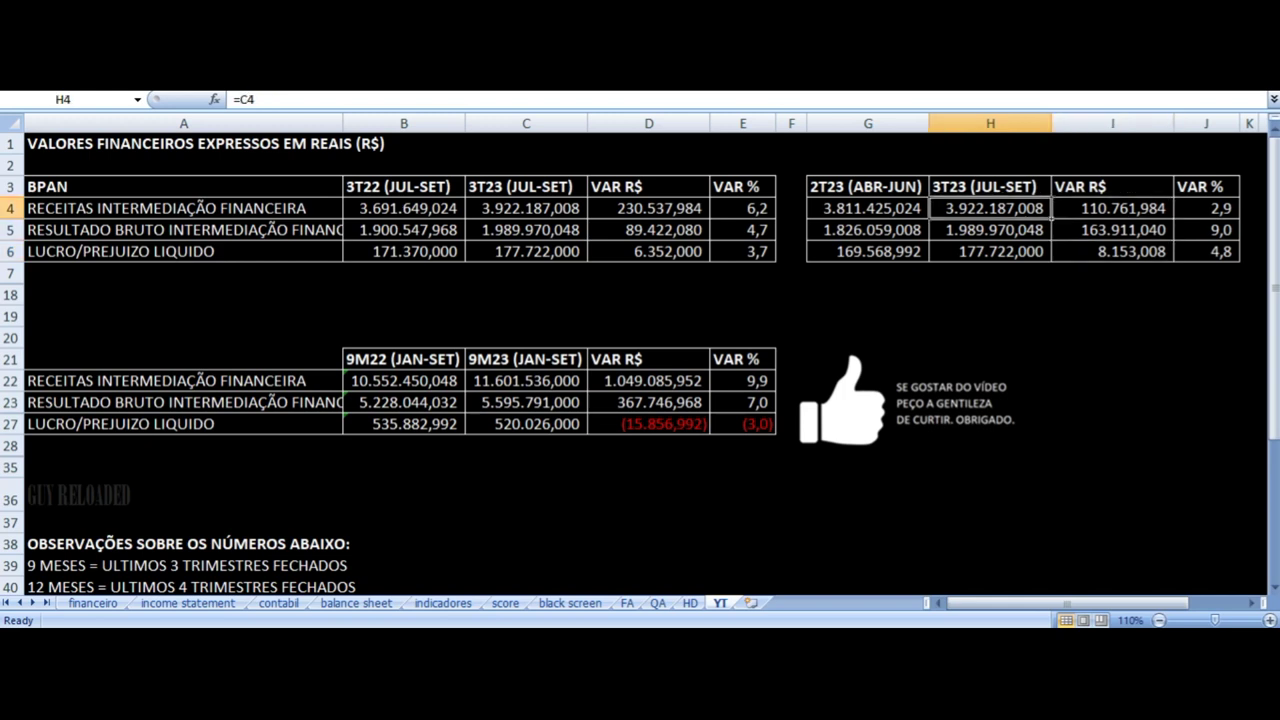
pyautogui.press('Left')
pyautogui.press('Down')
pyautogui.press('Down')
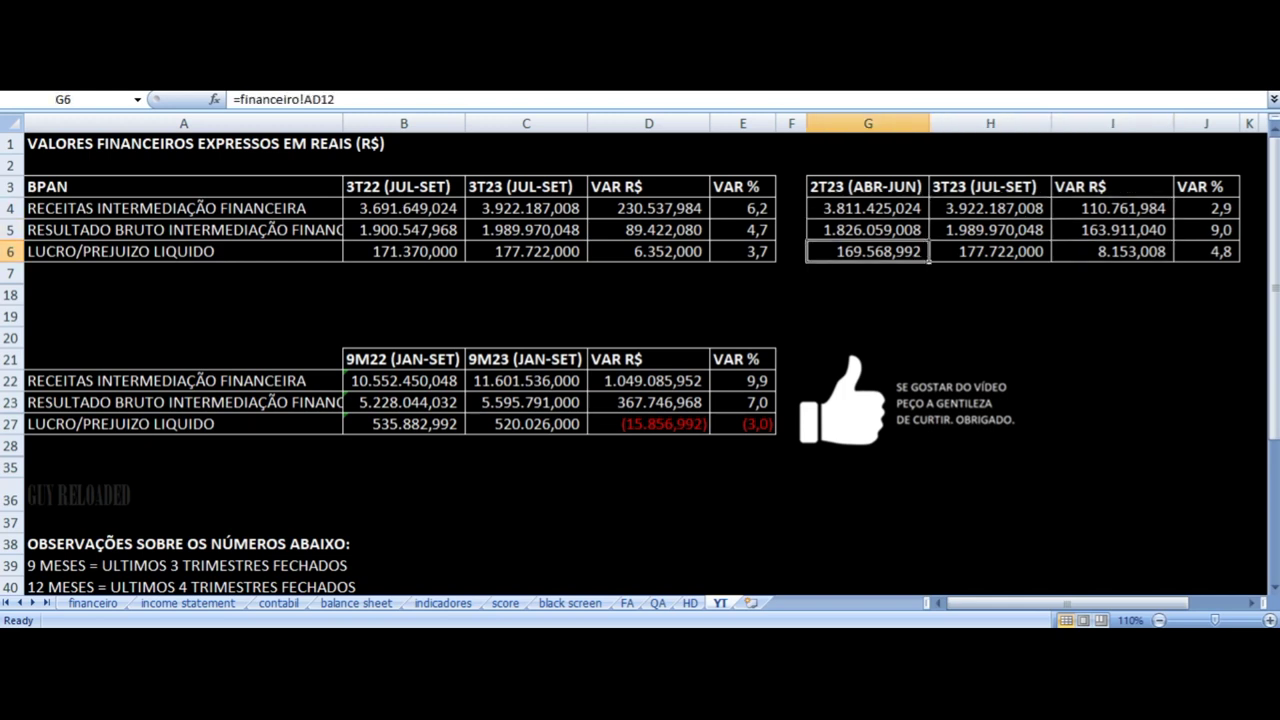
pyautogui.press('Right')
pyautogui.press('Right')
pyautogui.press('Right')
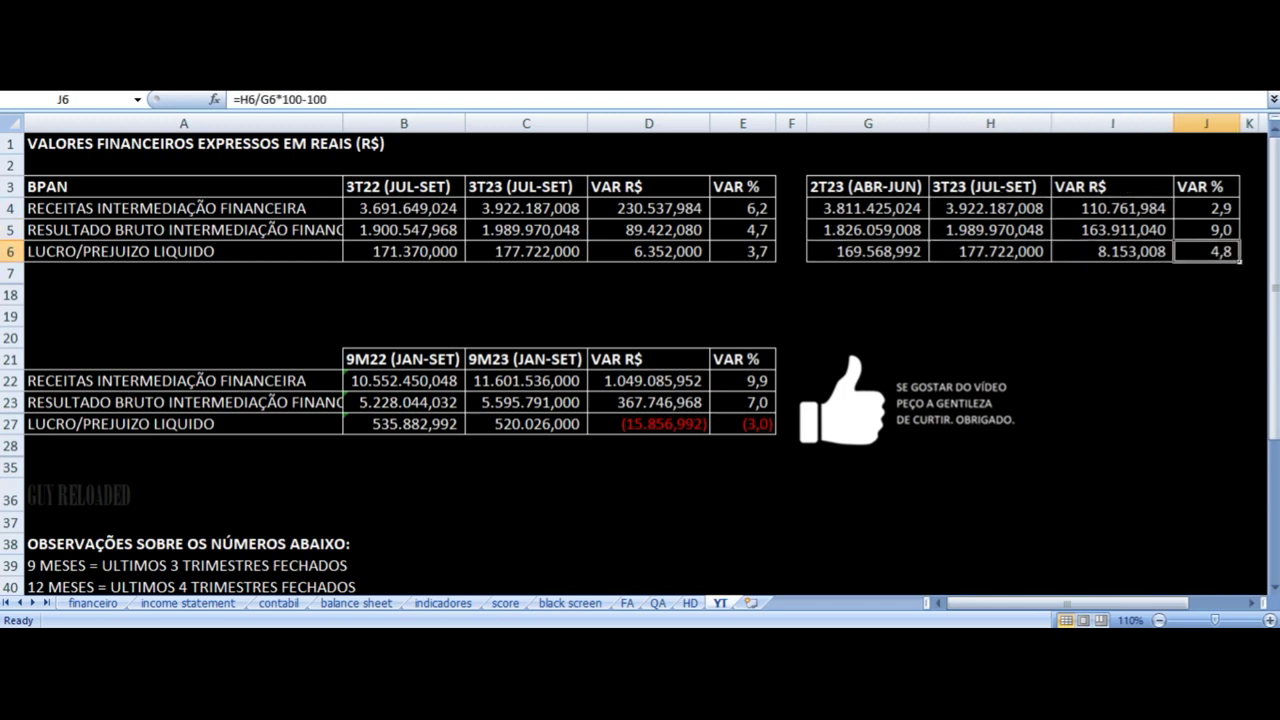
# Go from the 2T23 versus 3T23 table to the 9M22 versus 9M23 table, reaching the revenue's VAR R$ in D22.
pyautogui.press('Left')
pyautogui.press('Left')
pyautogui.press('Left')
pyautogui.press('Left')
pyautogui.press('Left')
pyautogui.press('Left')
pyautogui.press('Left')
pyautogui.press('Left')
pyautogui.press('Down')
pyautogui.press('Down')
pyautogui.press('Down')
pyautogui.press('Down')
pyautogui.press('Down')
pyautogui.press('Down')
pyautogui.press('Down')
pyautogui.press('Down')
pyautogui.press('Down')
pyautogui.press('Up')
pyautogui.press('Right')
pyautogui.press('Right')
pyautogui.press('Up')
pyautogui.press('Up')
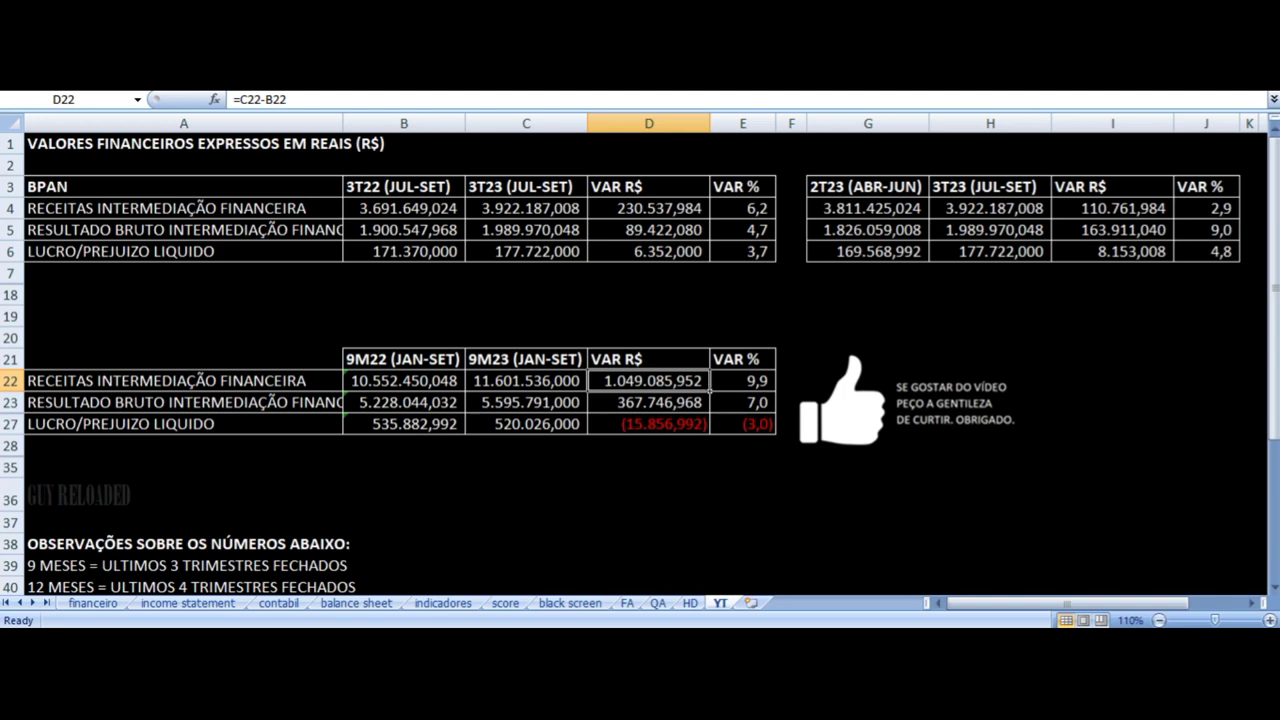
# Examine the financial intermediation revenue row in the 9M22 versus 9M23 table, covering both periods and the variation in D22.
pyautogui.press('Left')
pyautogui.press('Left')
pyautogui.press('Left')
pyautogui.press('Right')
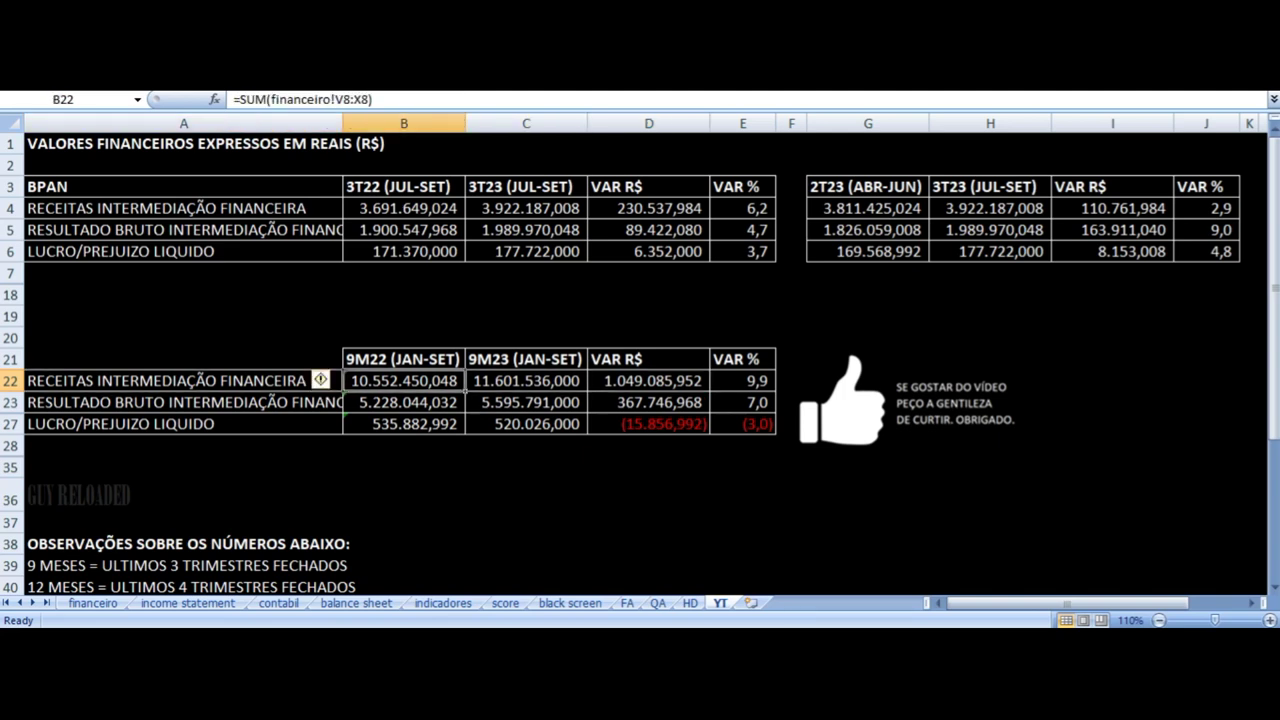
pyautogui.press('Right')
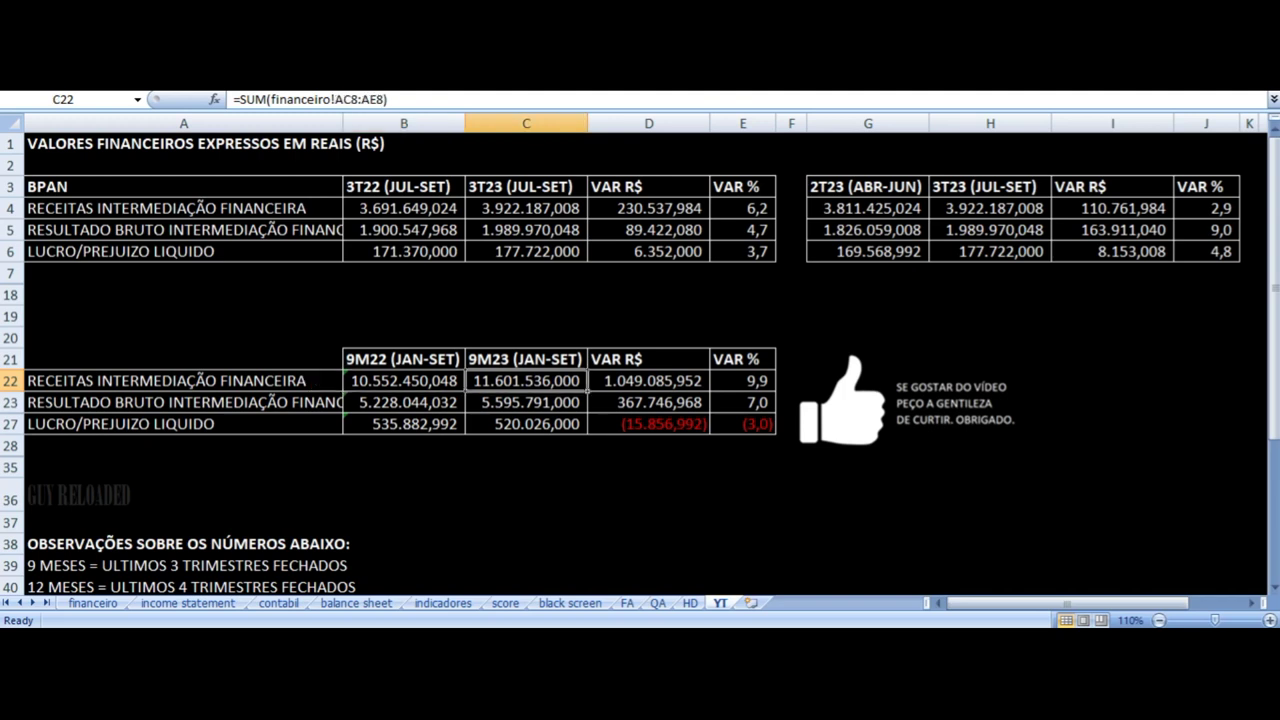
pyautogui.press('Right')
pyautogui.press('Right')
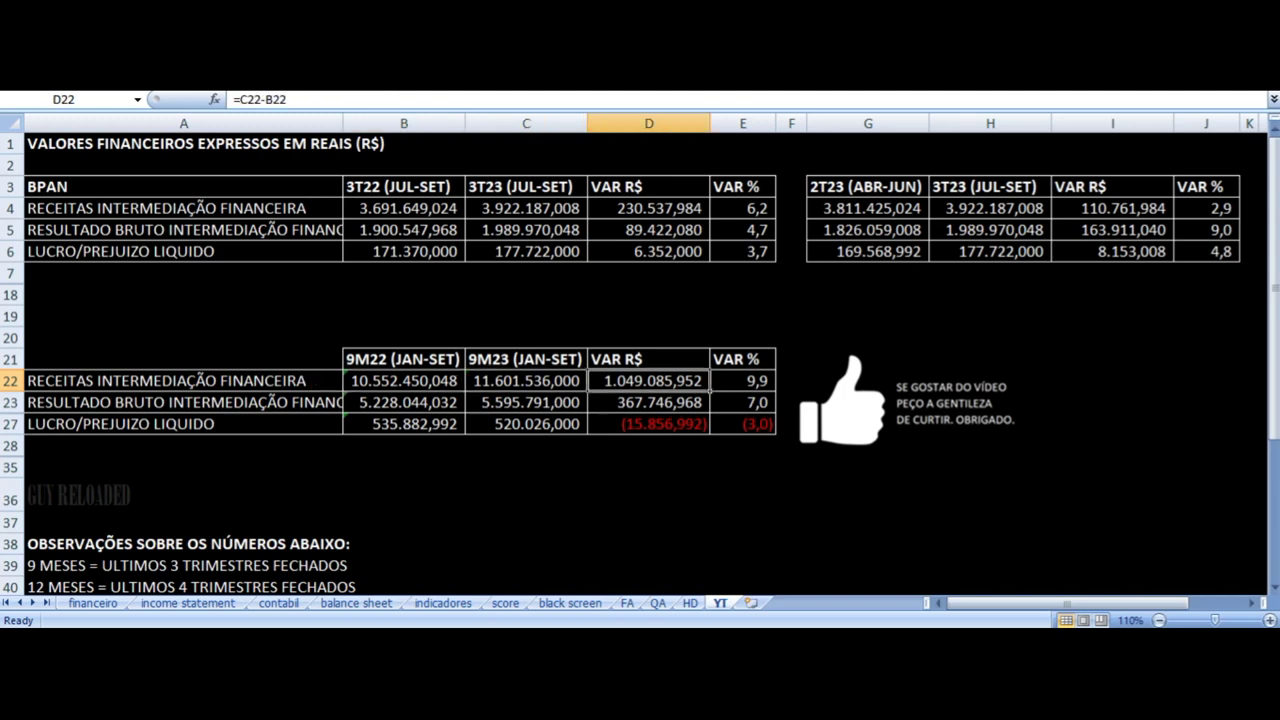
# Examine the gross result row in the 9M22 versus 9M23 table, from its label in A23 through both variations.
pyautogui.press('Left')
pyautogui.press('Down')
pyautogui.press('Left')
pyautogui.press('Left')
pyautogui.press('Left')
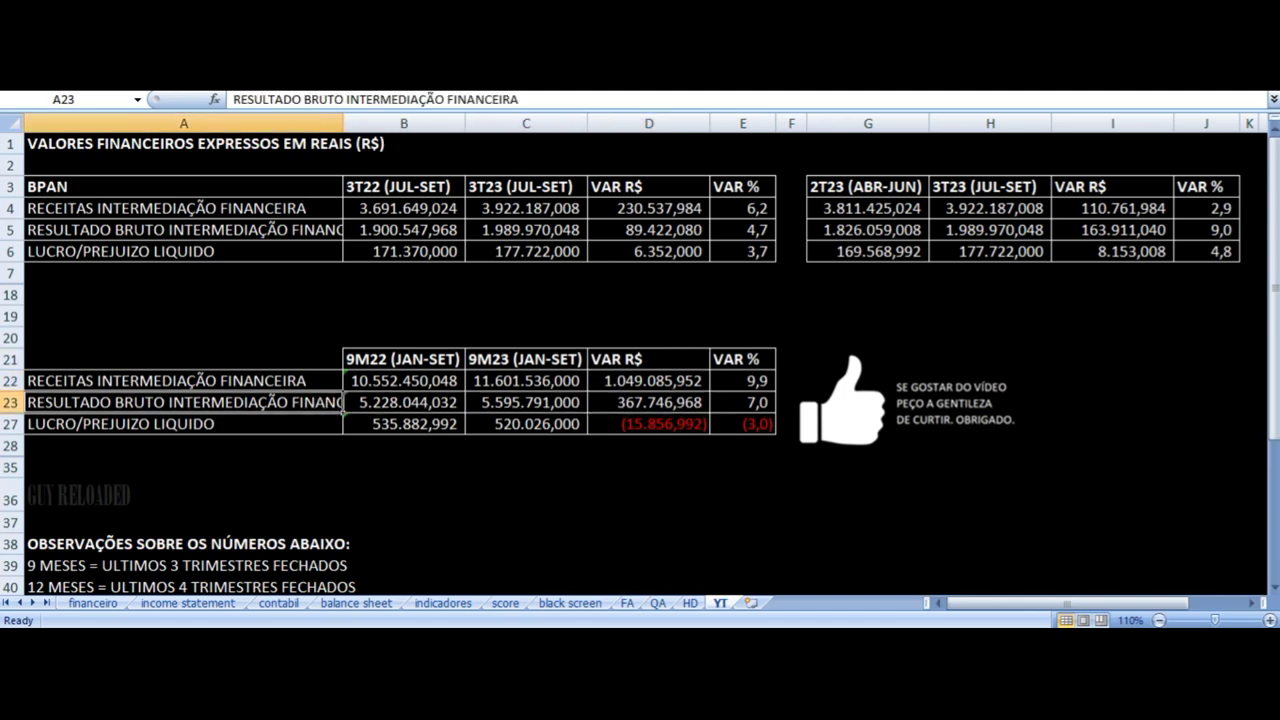
pyautogui.press('Right')
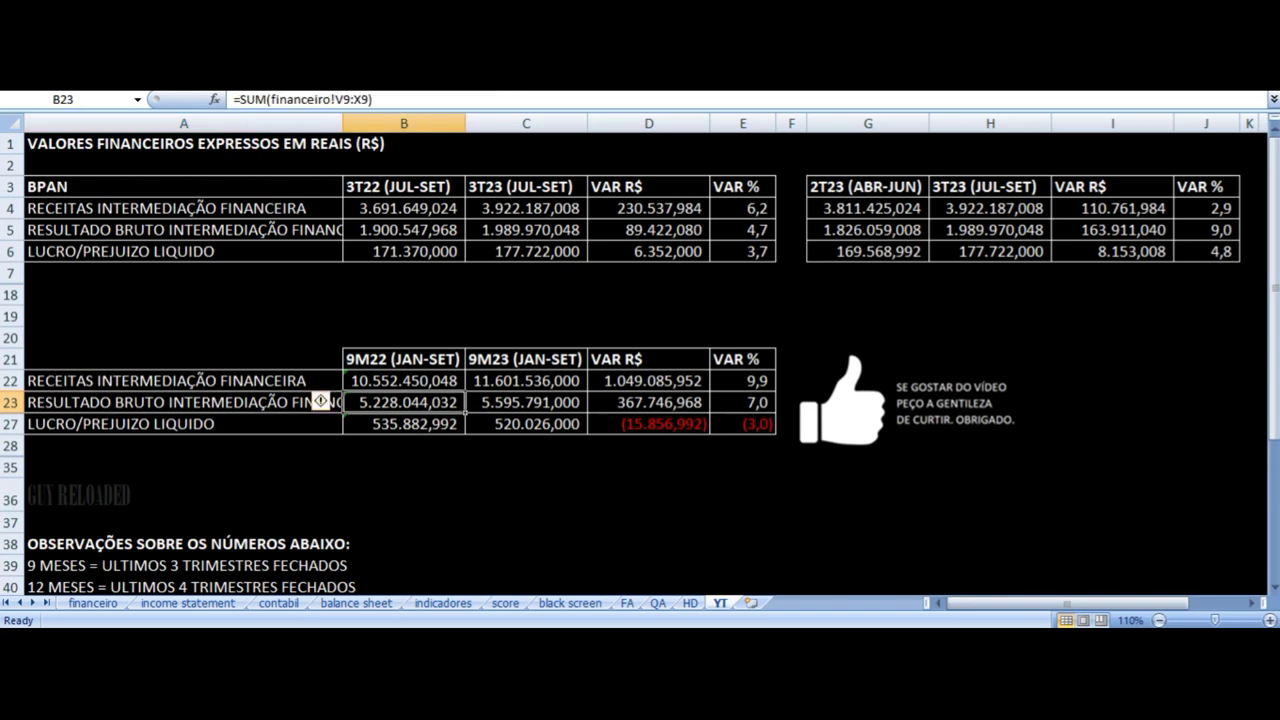
pyautogui.press('Right')
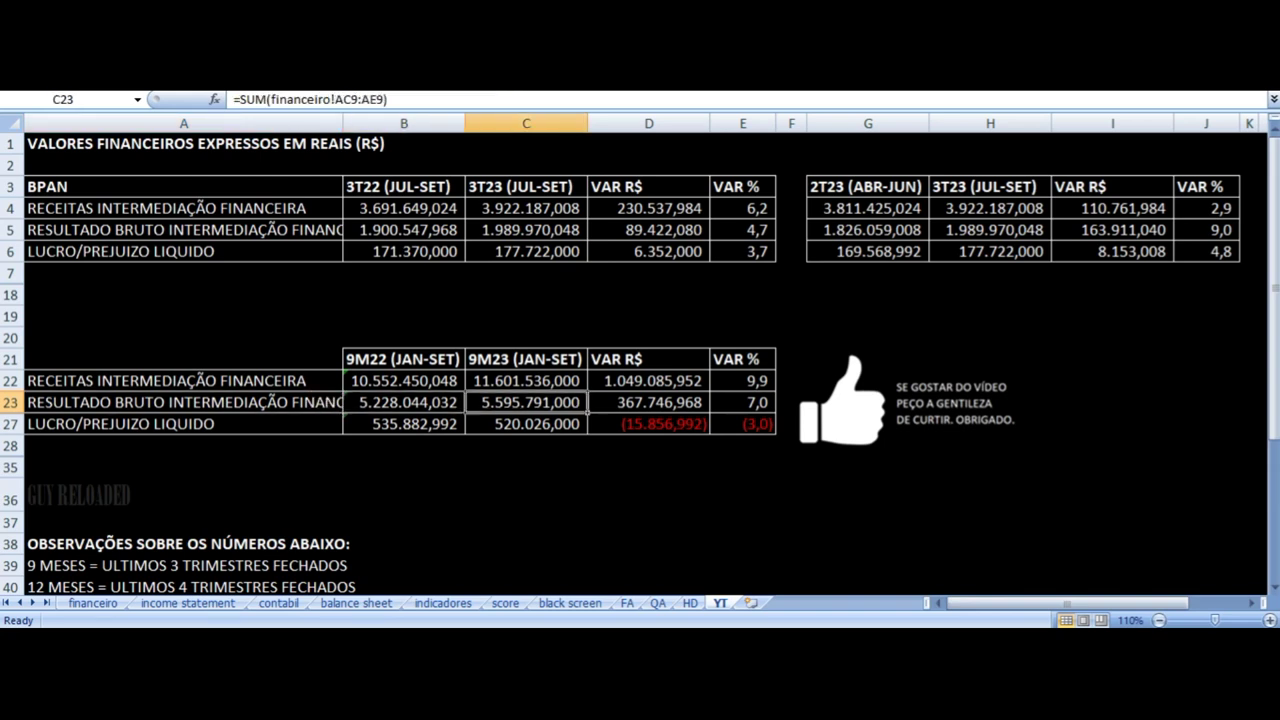
pyautogui.press('Right')
pyautogui.press('Right')
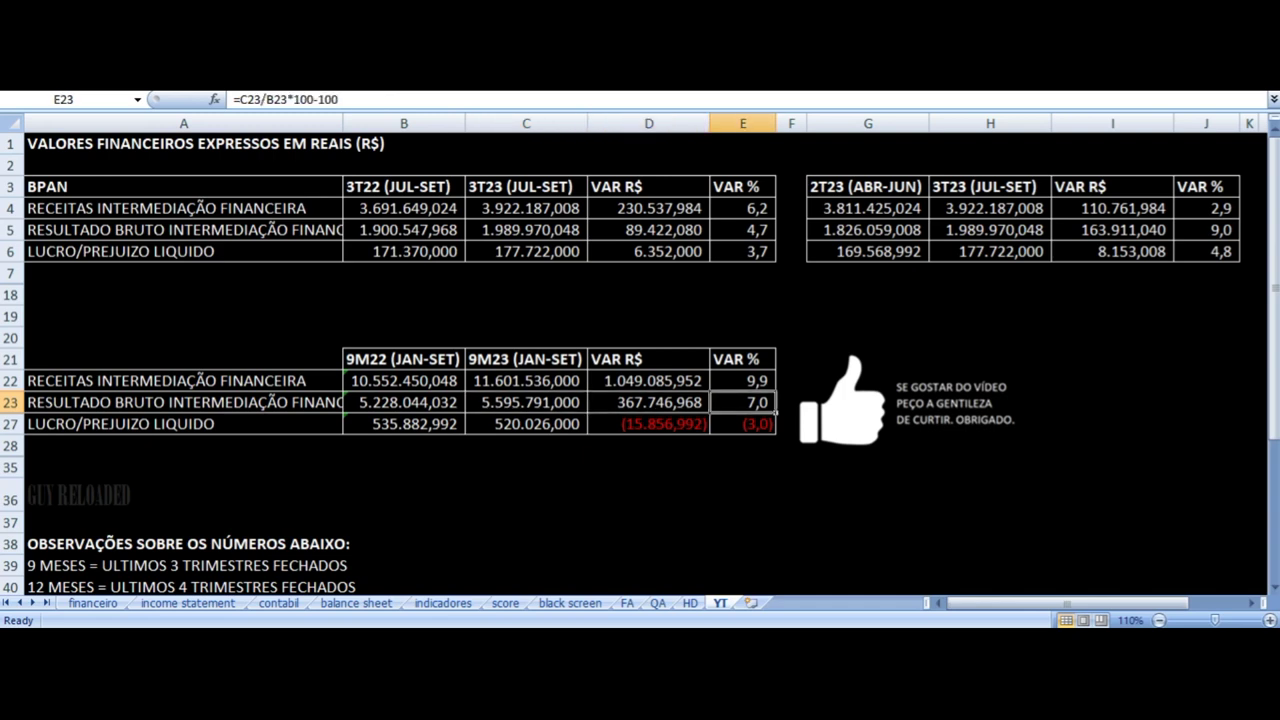
pyautogui.press('Left')
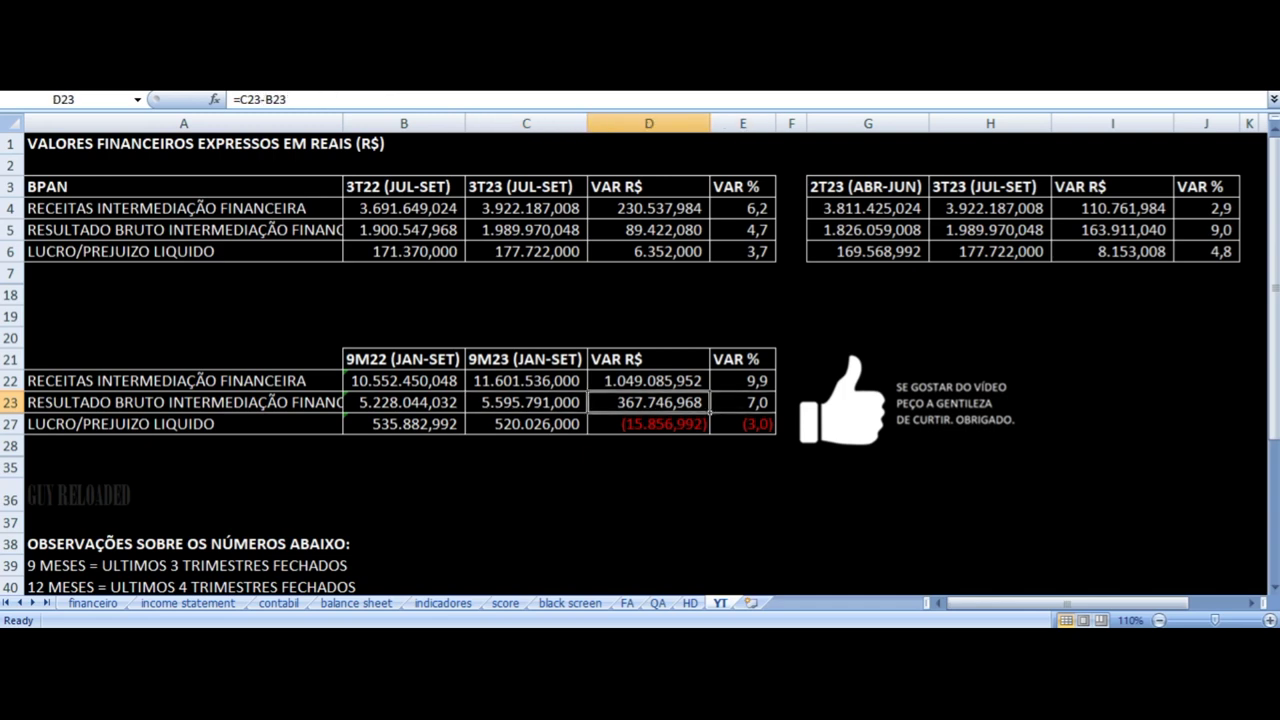
# Examine the net profit row in the nine-month table, from its label in A27 through the 9M23 value in C27.
pyautogui.press('Down')
pyautogui.press('Left')
pyautogui.press('Left')
pyautogui.press('Left')
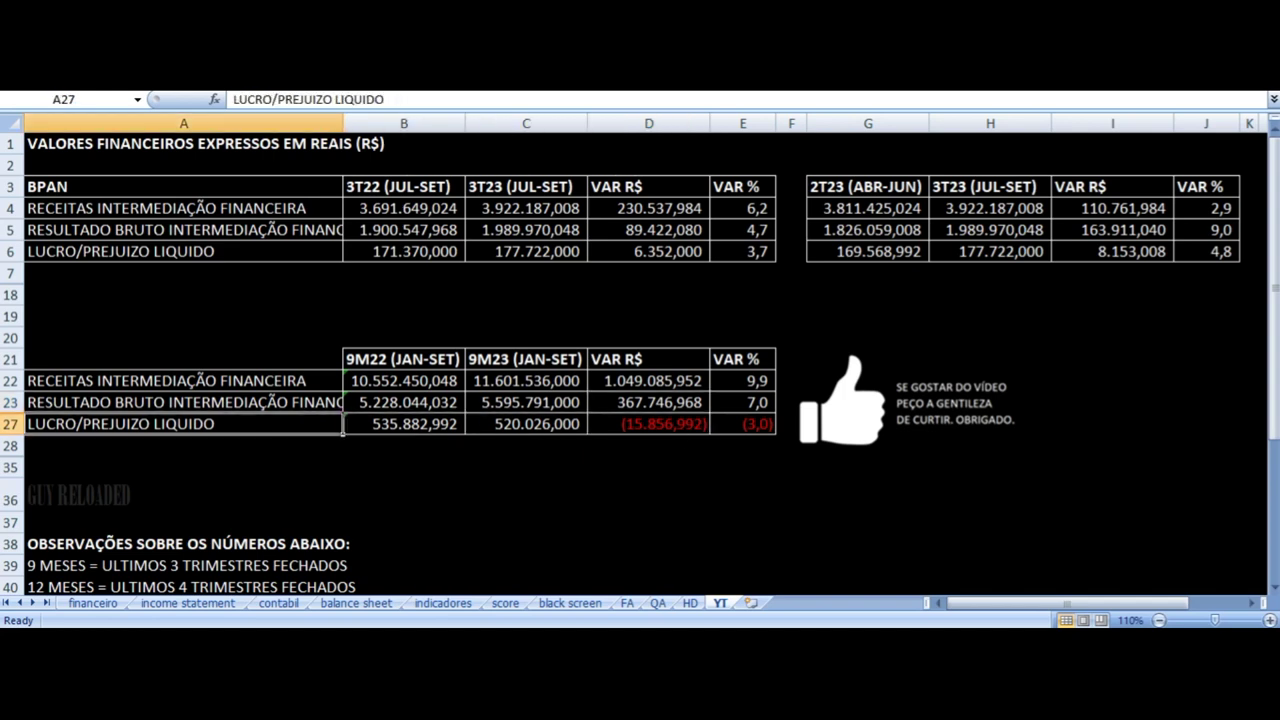
pyautogui.click(404, 424)
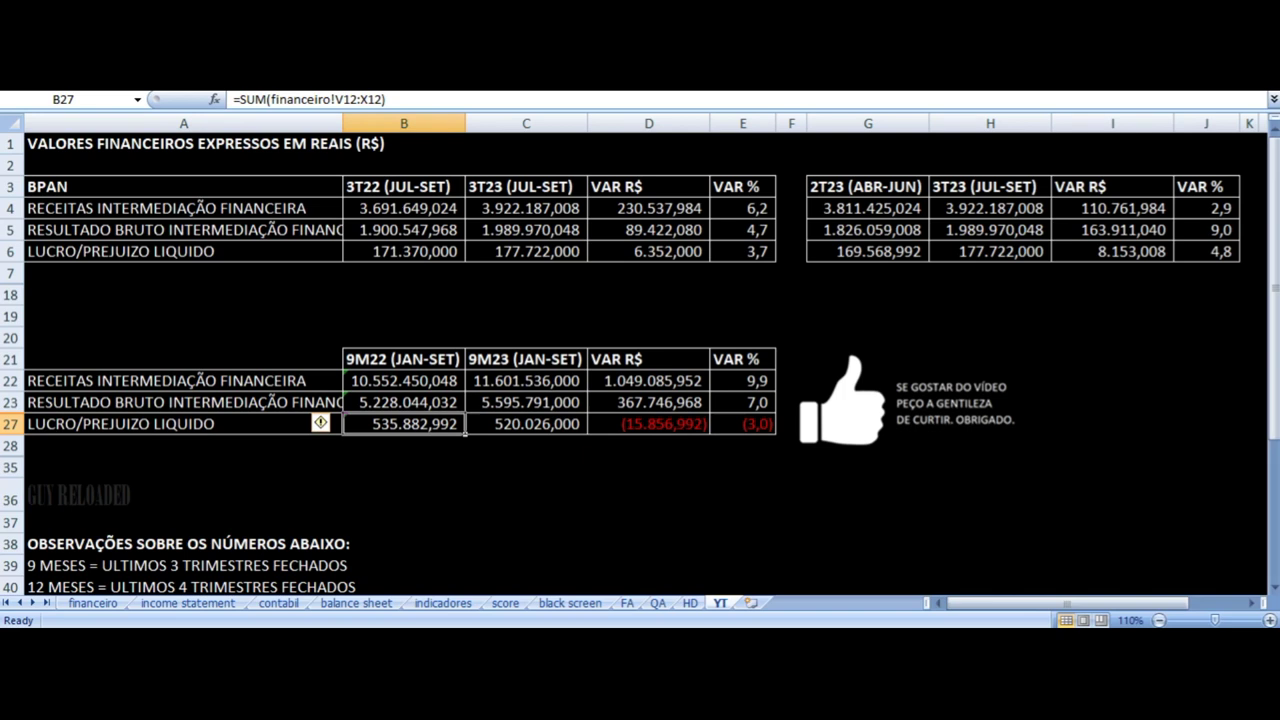
pyautogui.click(526, 424)
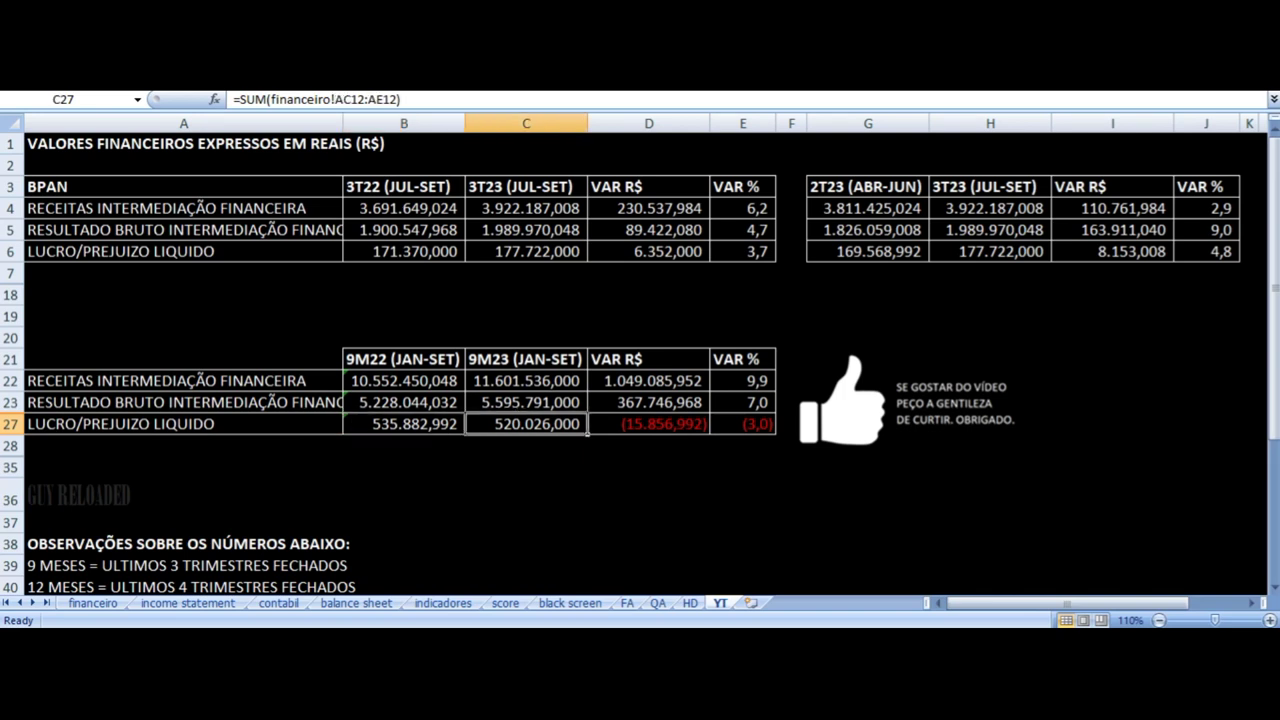
# Recheck the nine-month table from the revenue values in row 22 down to the net profit's VAR R$ in D27.
pyautogui.press('Up')
pyautogui.press('Up')
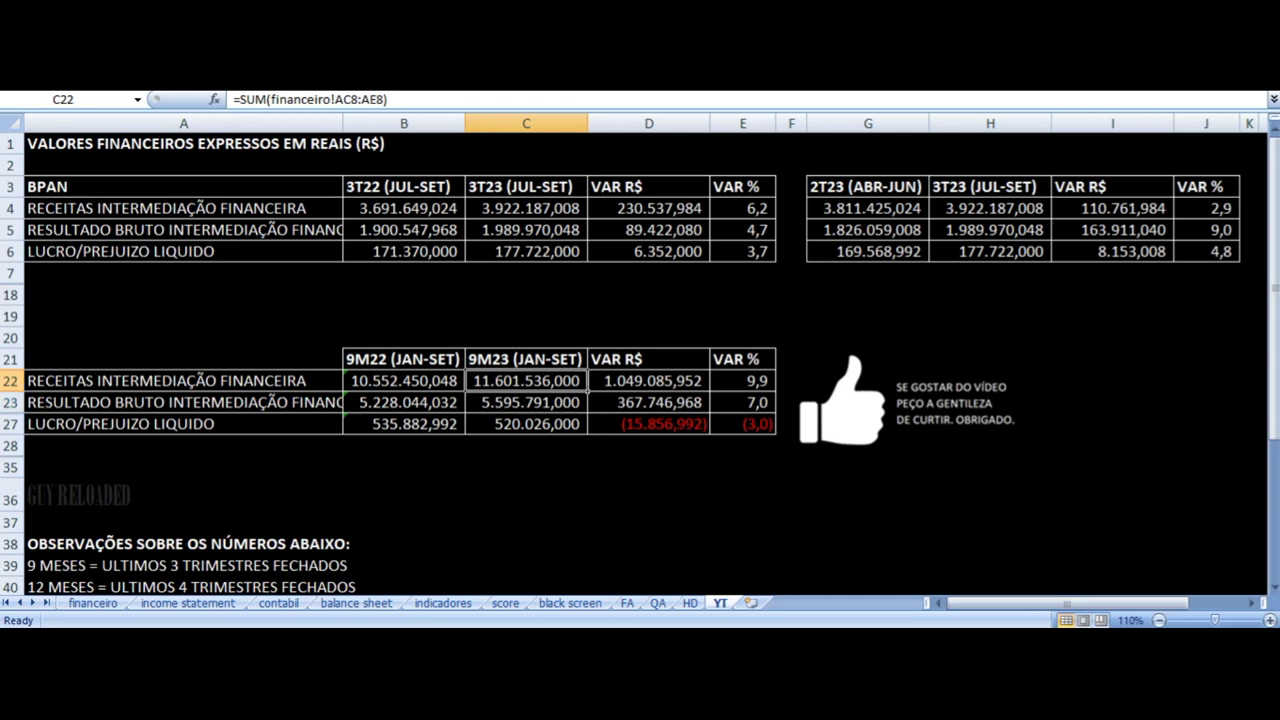
pyautogui.press('Left')
pyautogui.press('Left')
pyautogui.press('Right')
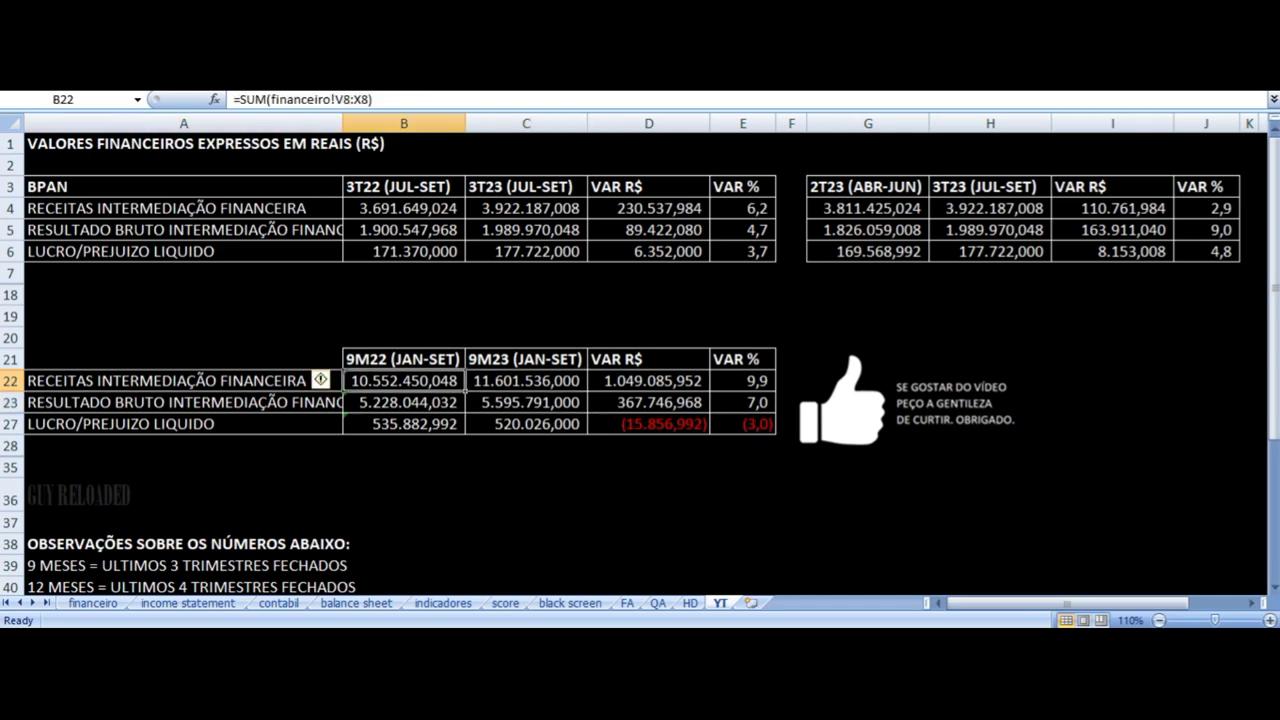
pyautogui.press('Down')
pyautogui.press('Down')
pyautogui.press('Left')
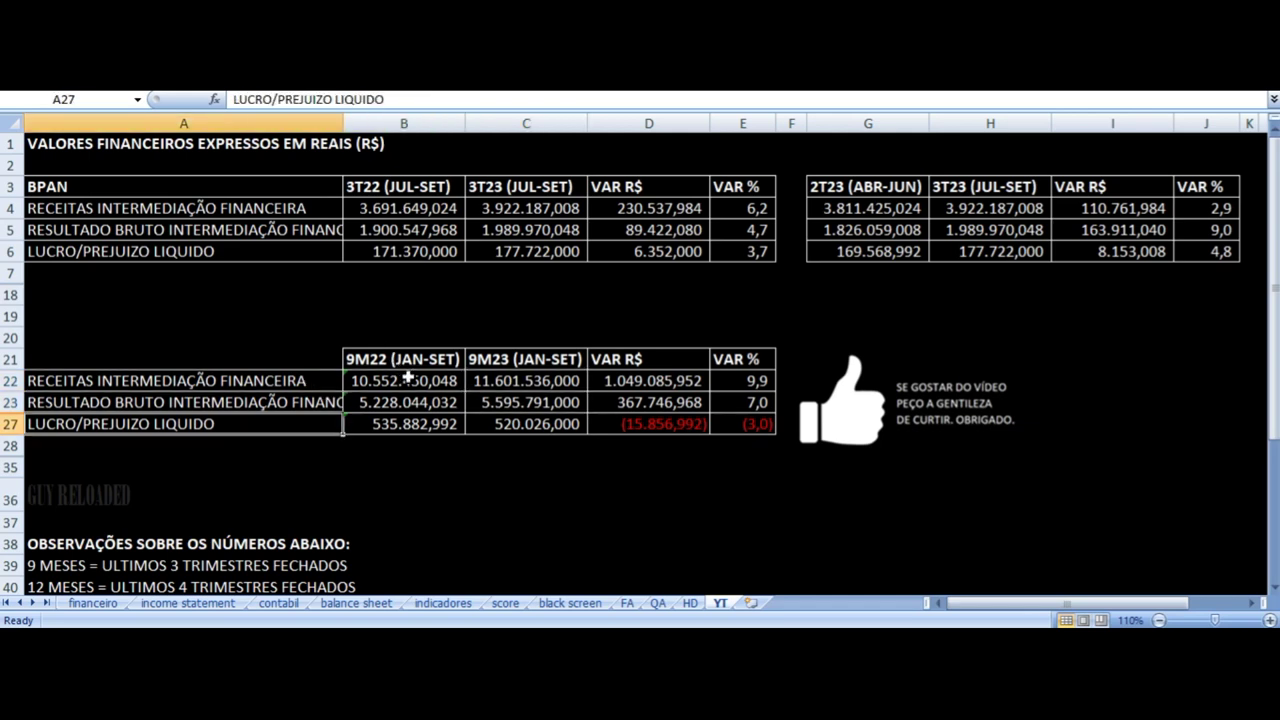
pyautogui.scroll(-5, 408, 376)
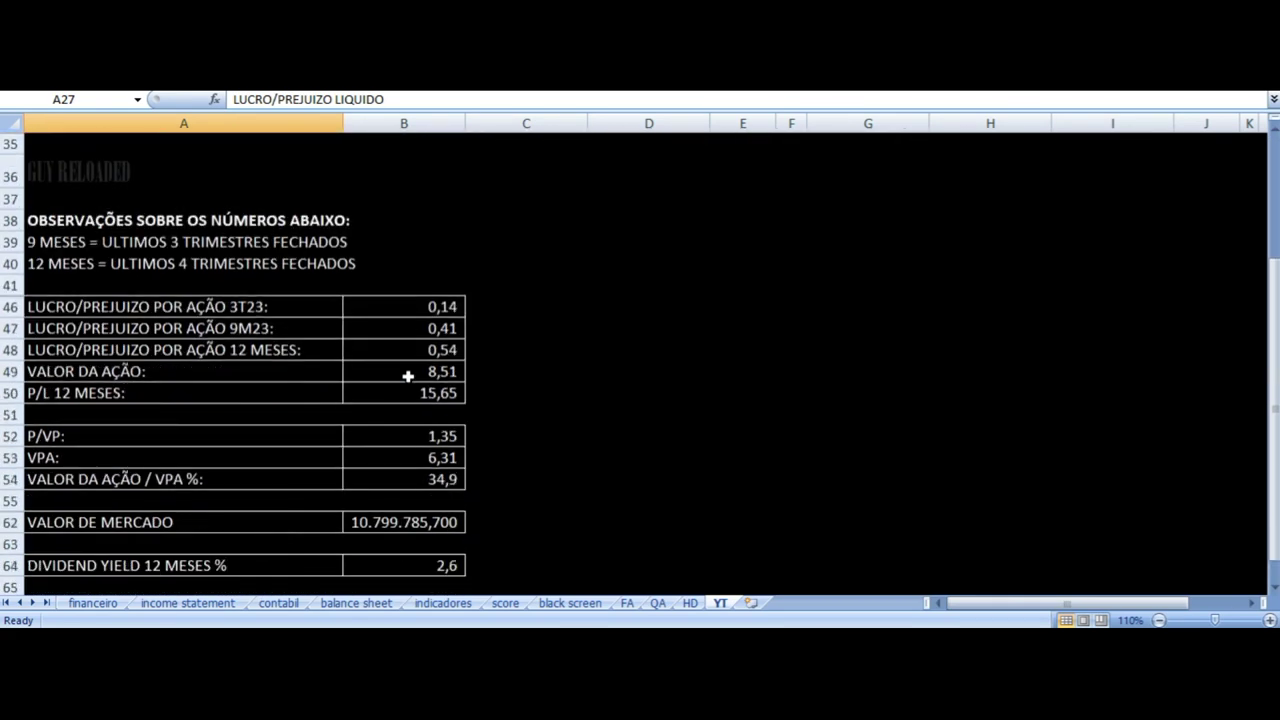
pyautogui.scroll(5, 563, 403)
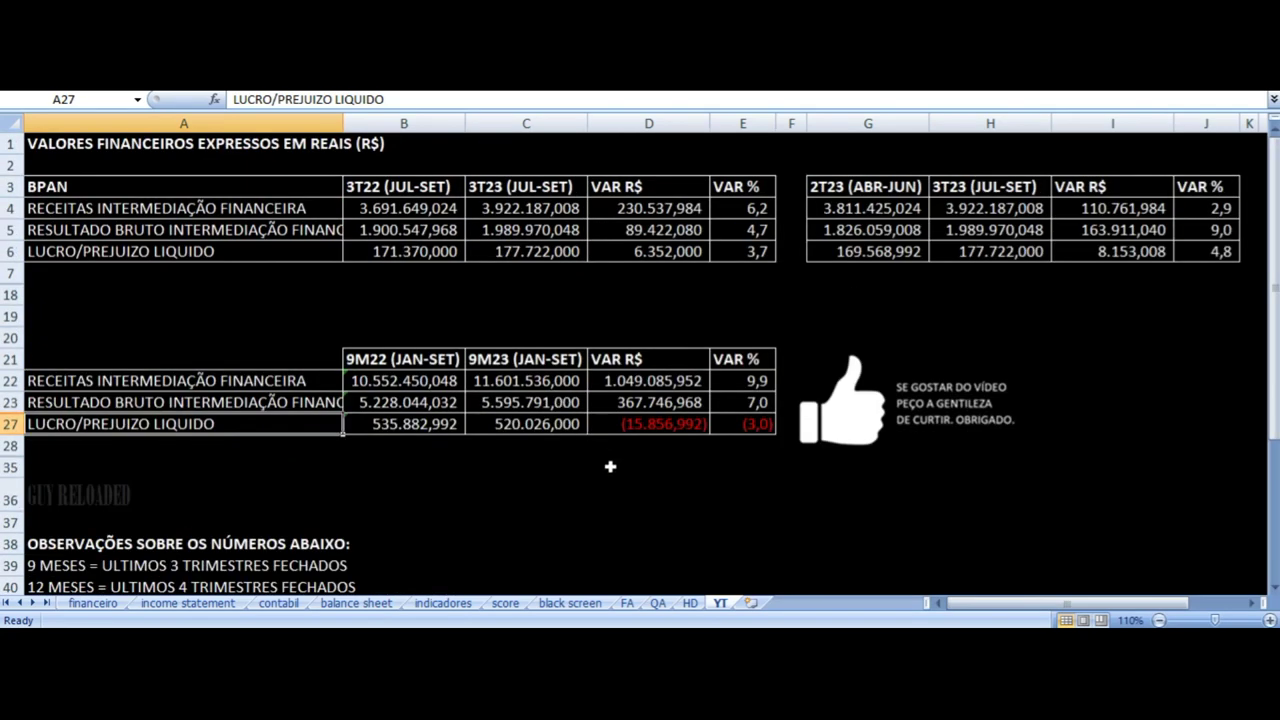
pyautogui.click(632, 425)
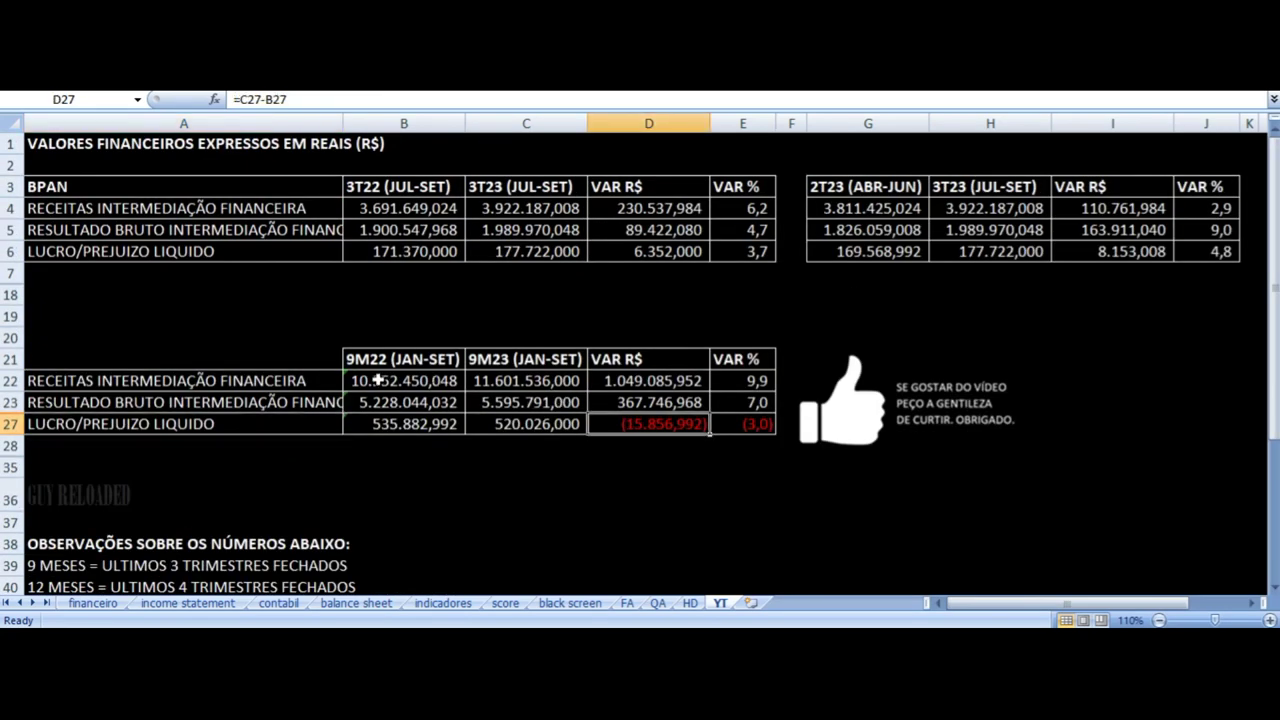
# Review the per-share indicator block in rows 46 to 50, covering earnings per share, share price and P/L 12 MESES.
pyautogui.scroll(-7, 378, 380)
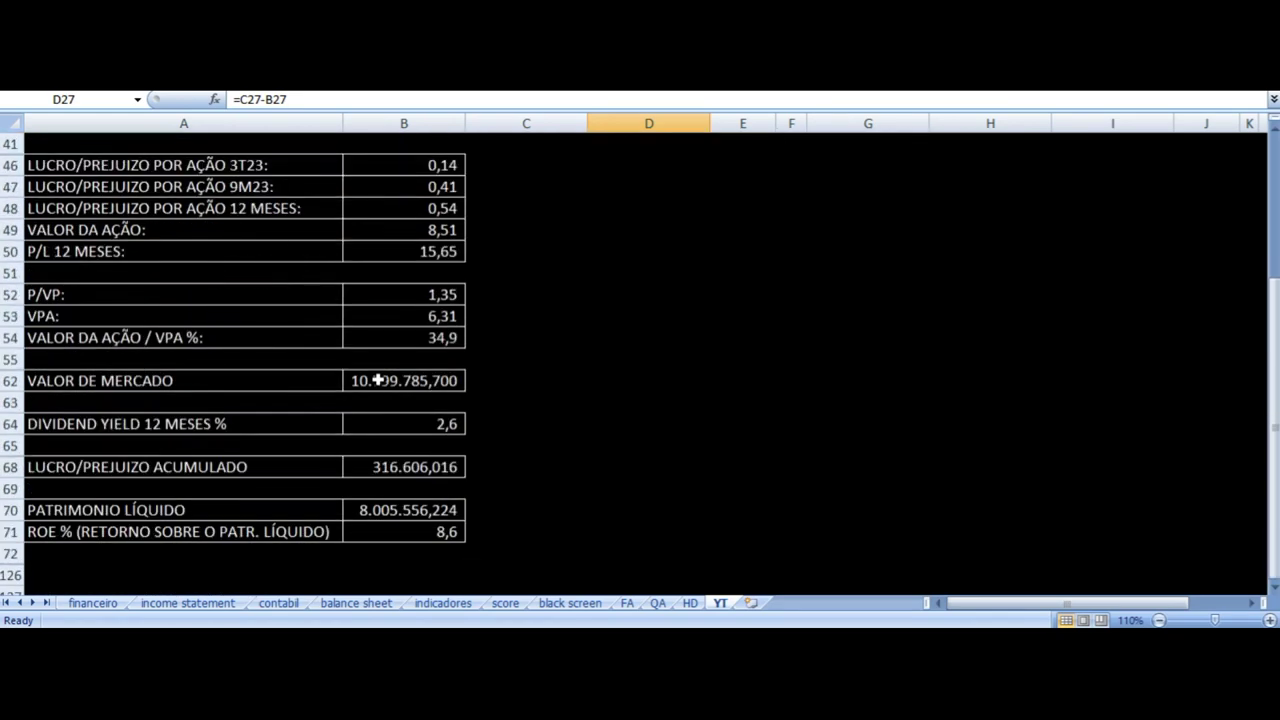
pyautogui.click(398, 162)
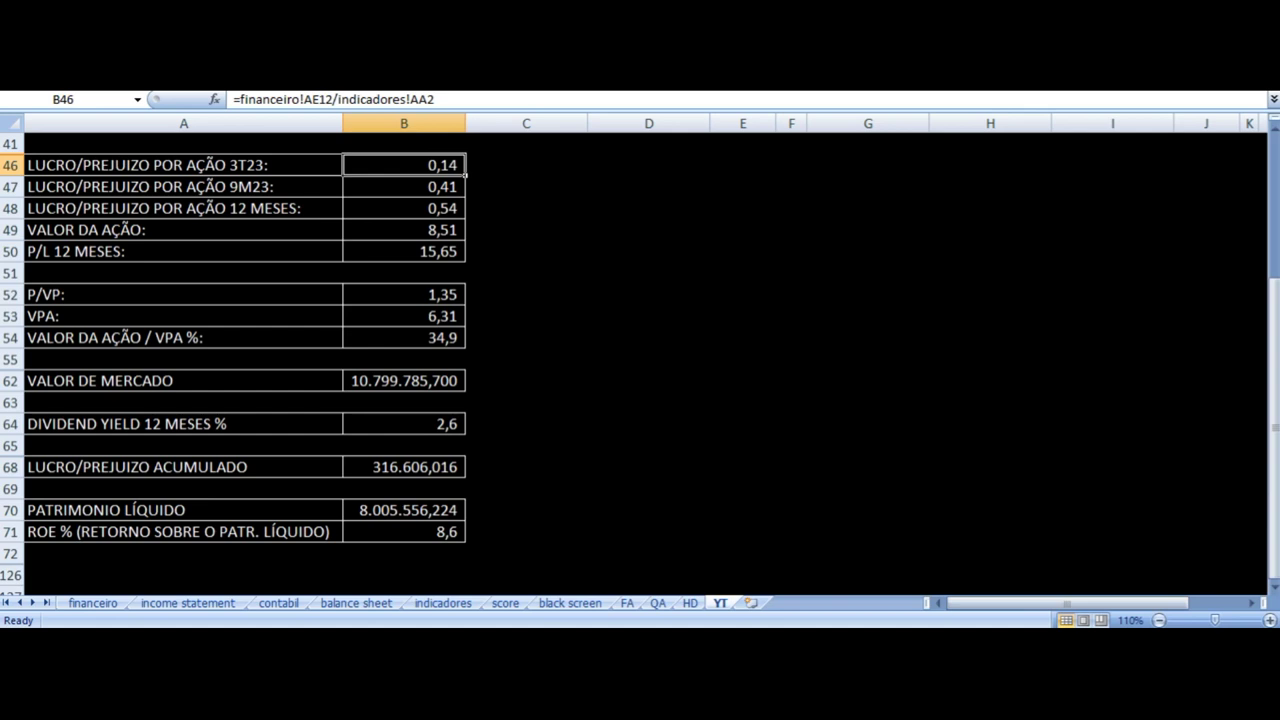
pyautogui.click(183, 165)
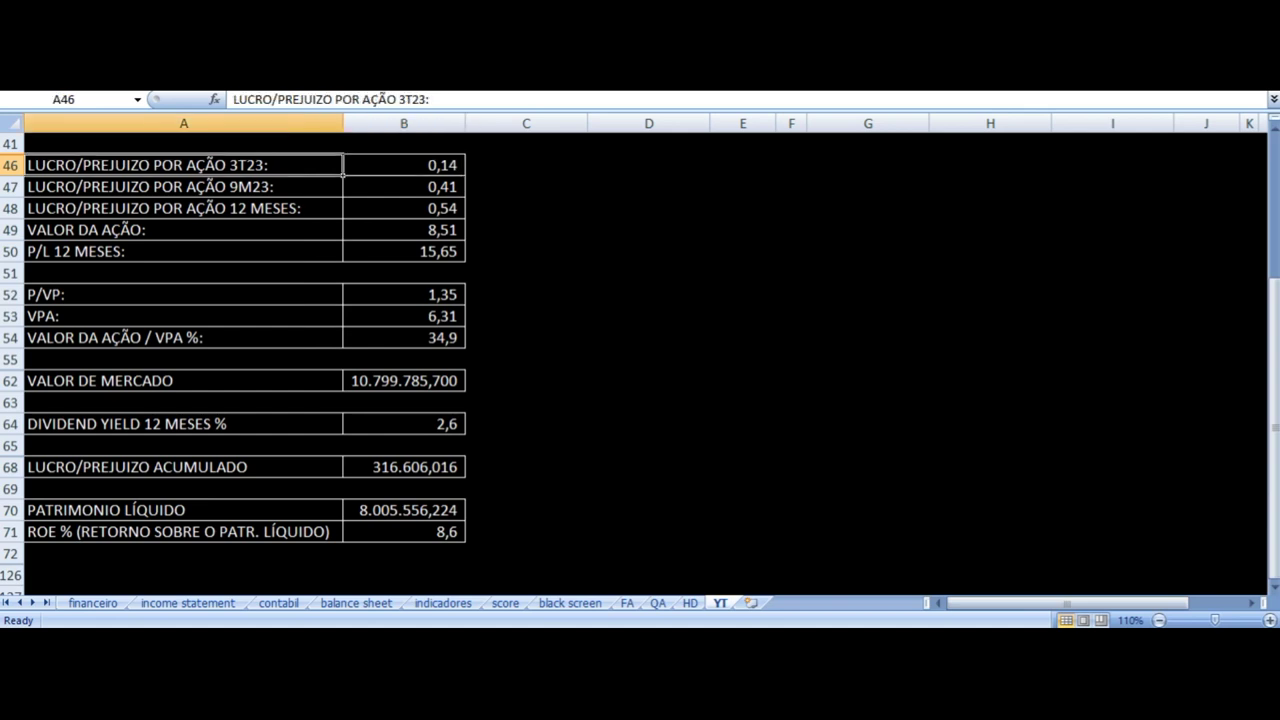
pyautogui.click(183, 208)
pyautogui.click(183, 229)
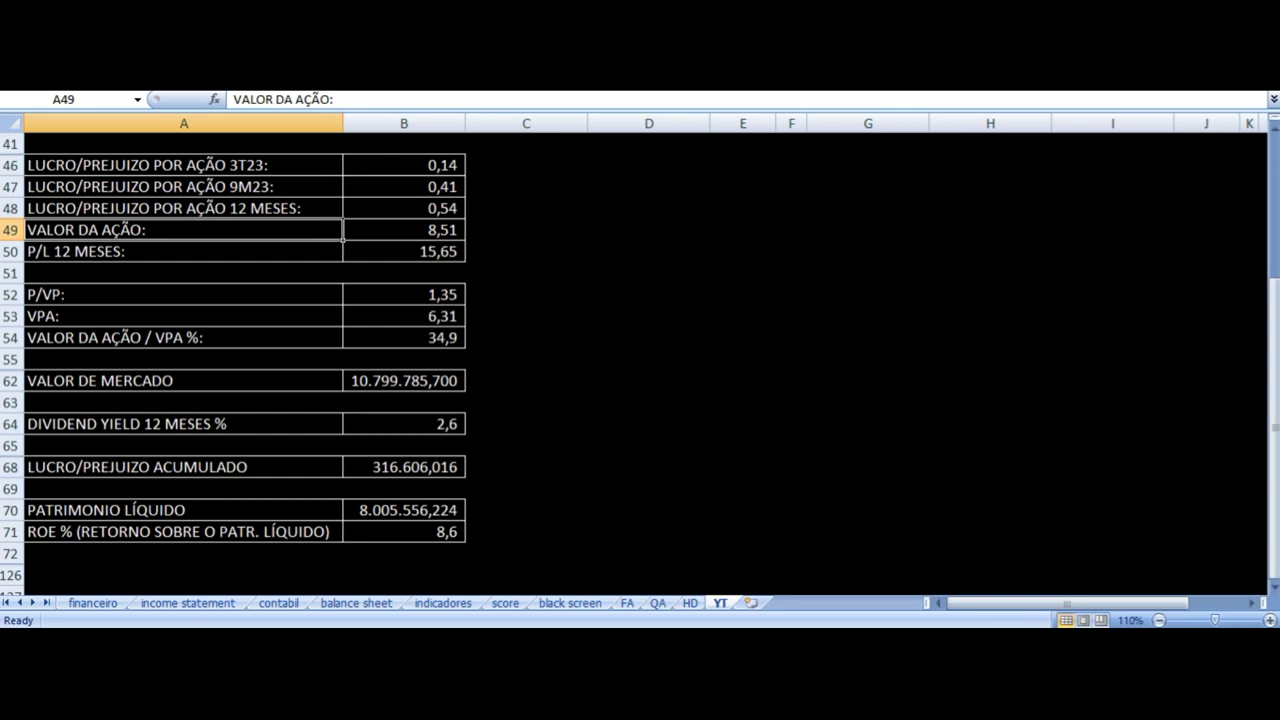
pyautogui.click(183, 251)
pyautogui.click(183, 229)
pyautogui.click(183, 208)
pyautogui.click(183, 165)
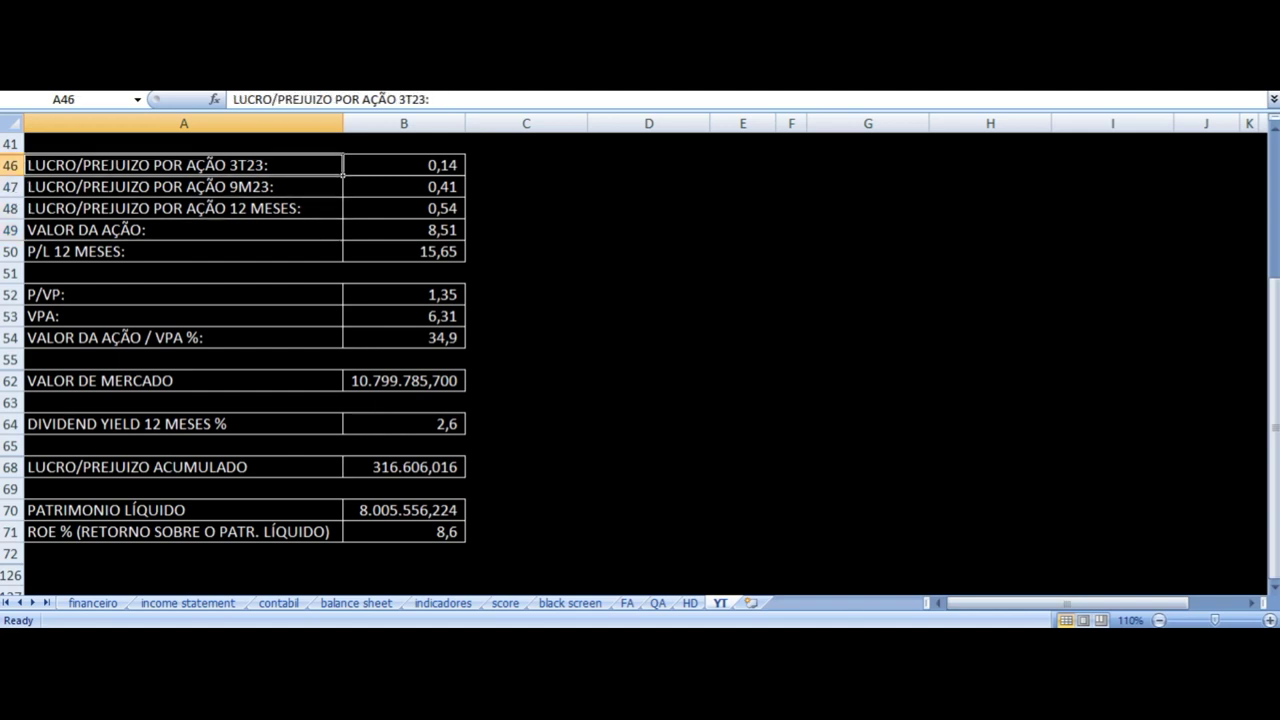
# Examine the earnings per share for 3T23, 9M23 and 12 months in B46 through B48.
pyautogui.click(404, 165)
pyautogui.click(404, 187)
pyautogui.click(183, 187)
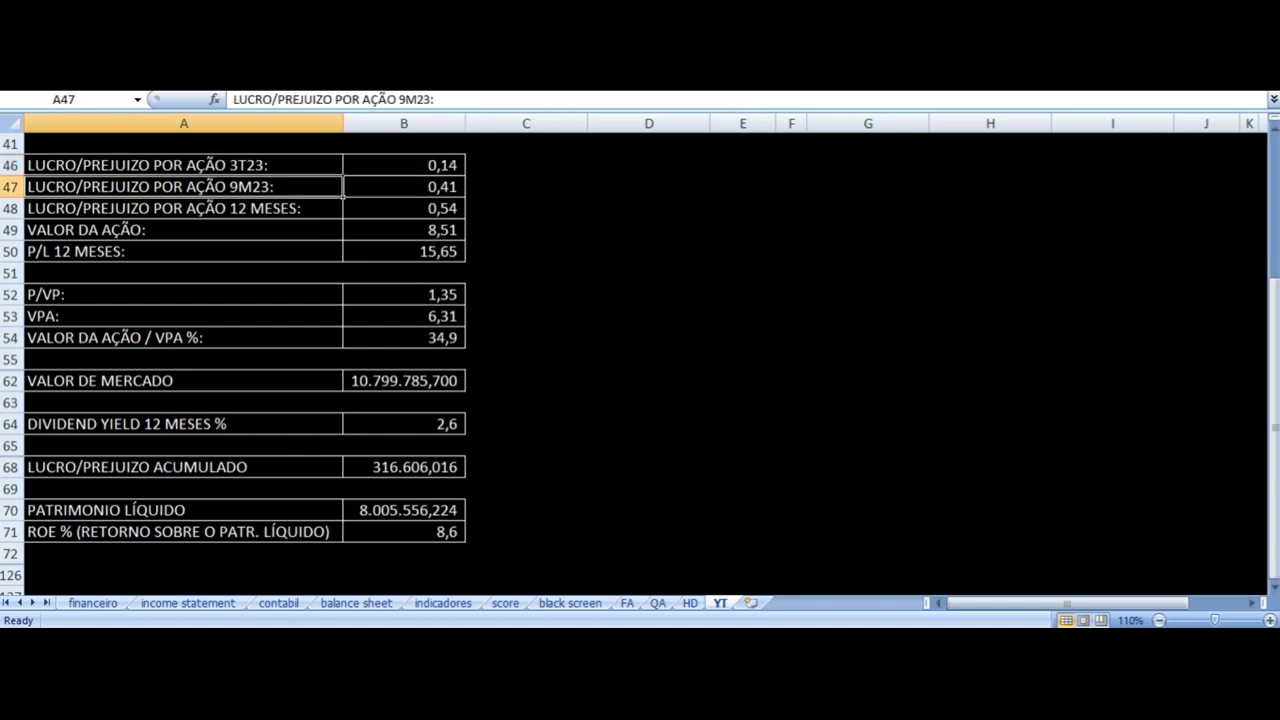
pyautogui.click(404, 187)
pyautogui.click(404, 208)
pyautogui.click(183, 208)
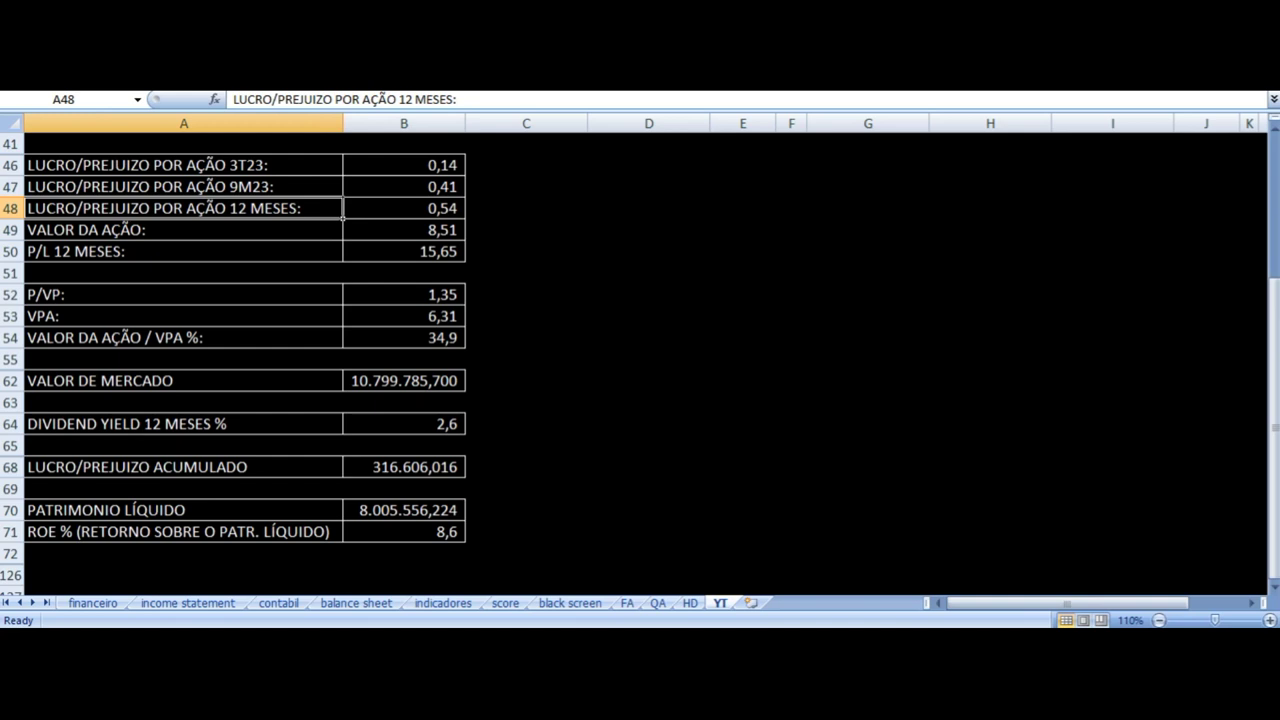
pyautogui.click(404, 208)
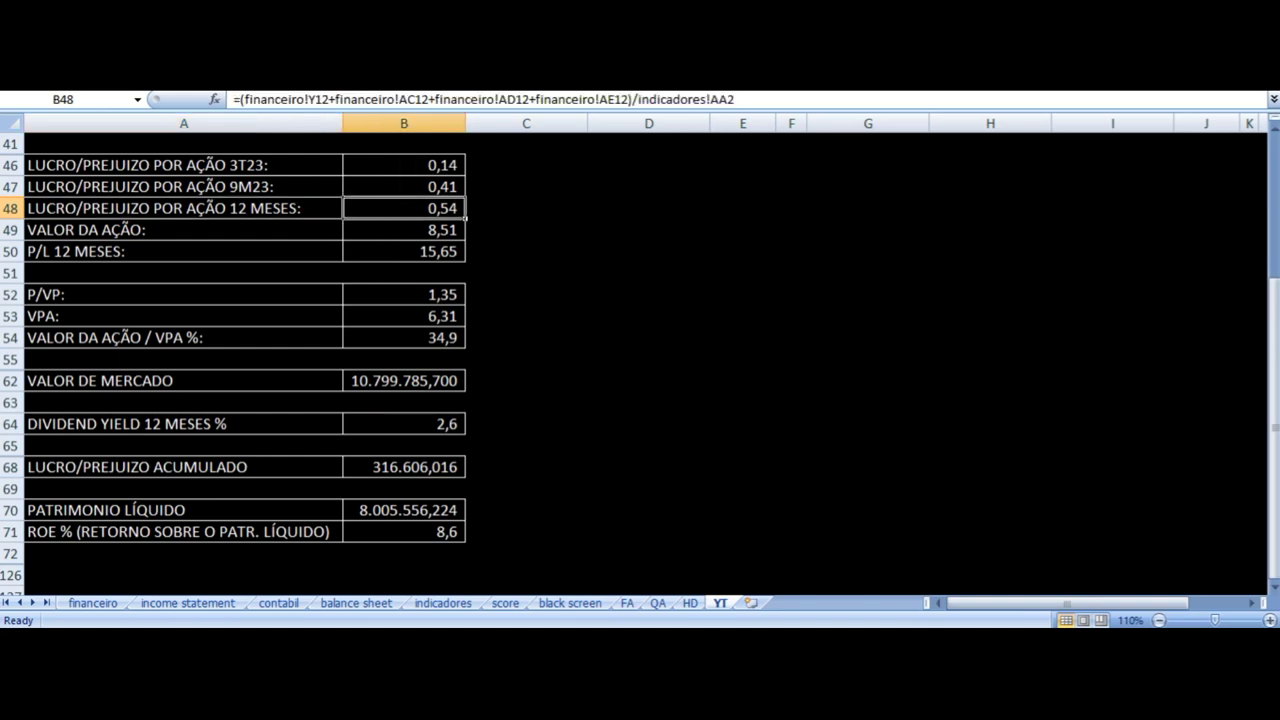
# Check the share price in B49 and the 12-month P/L in B50.
pyautogui.click(404, 230)
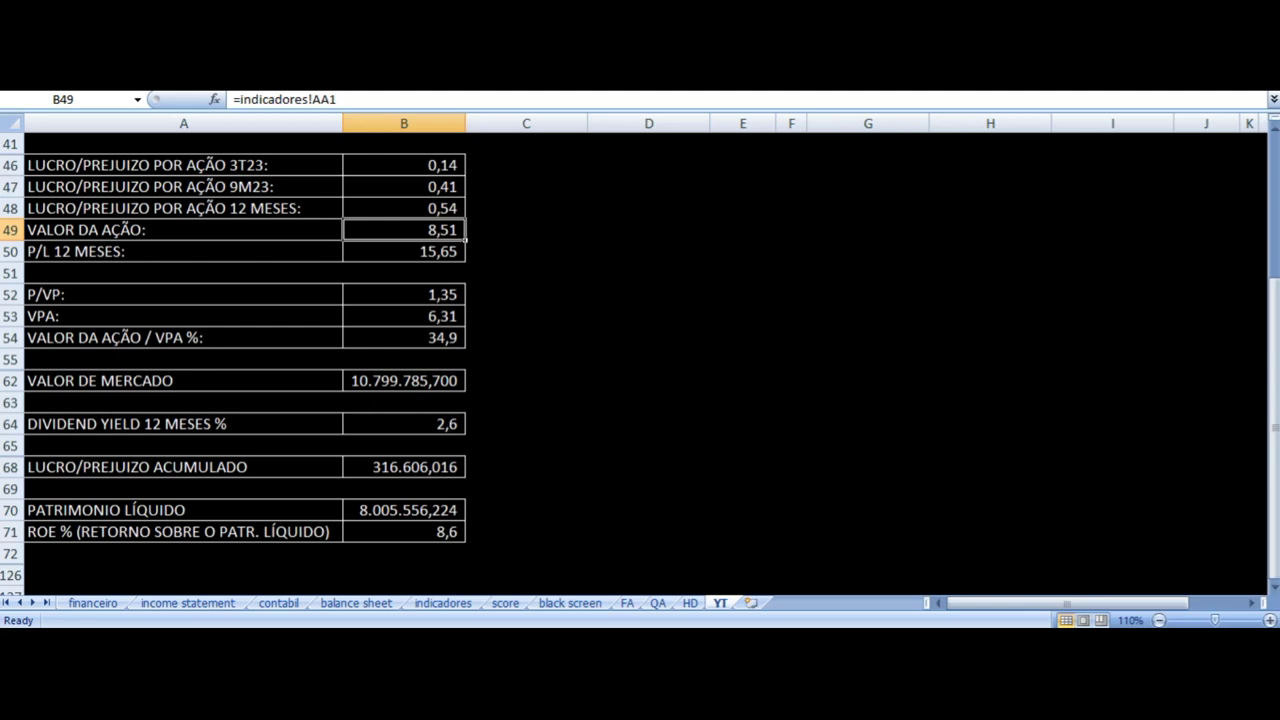
pyautogui.press('Down')
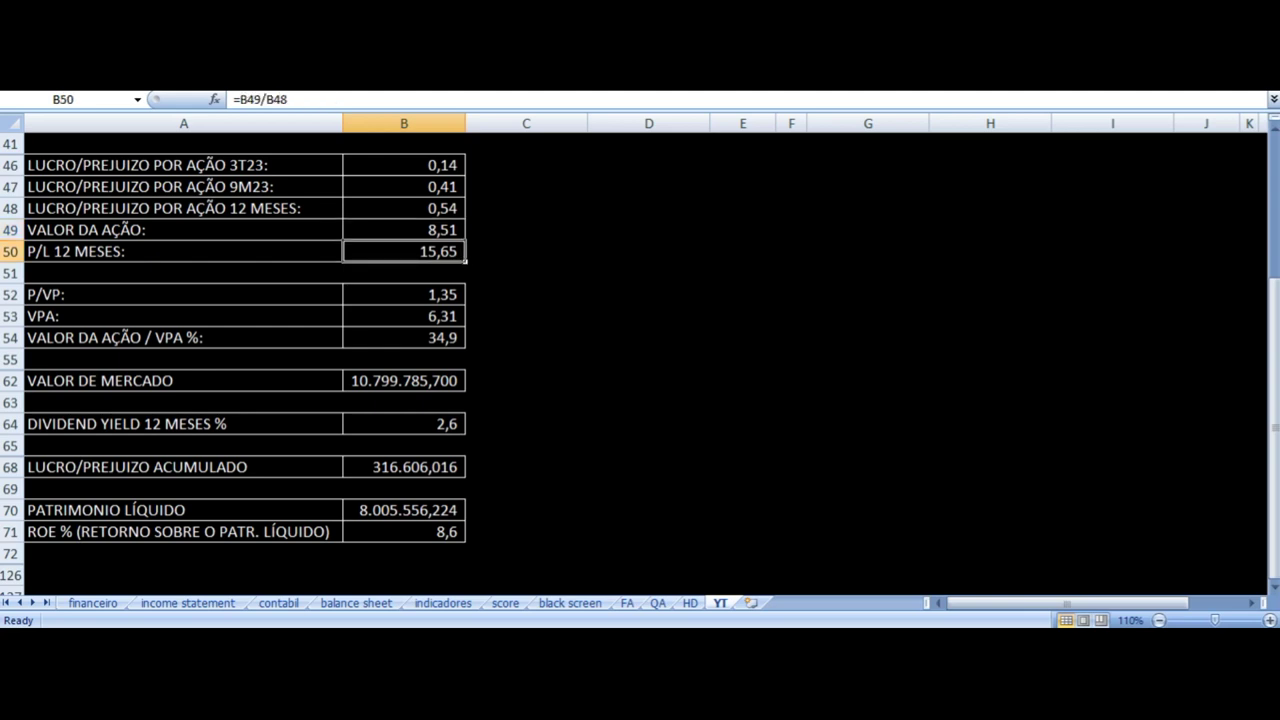
pyautogui.press('Left')
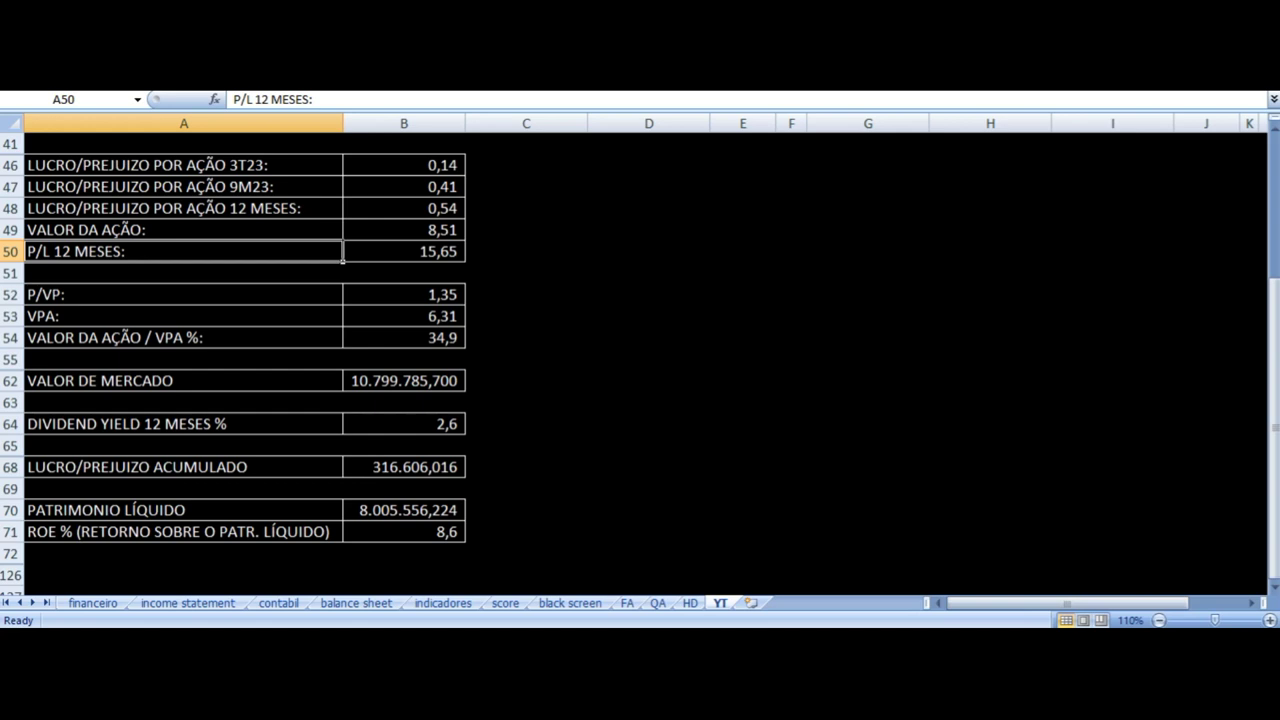
pyautogui.click(404, 251)
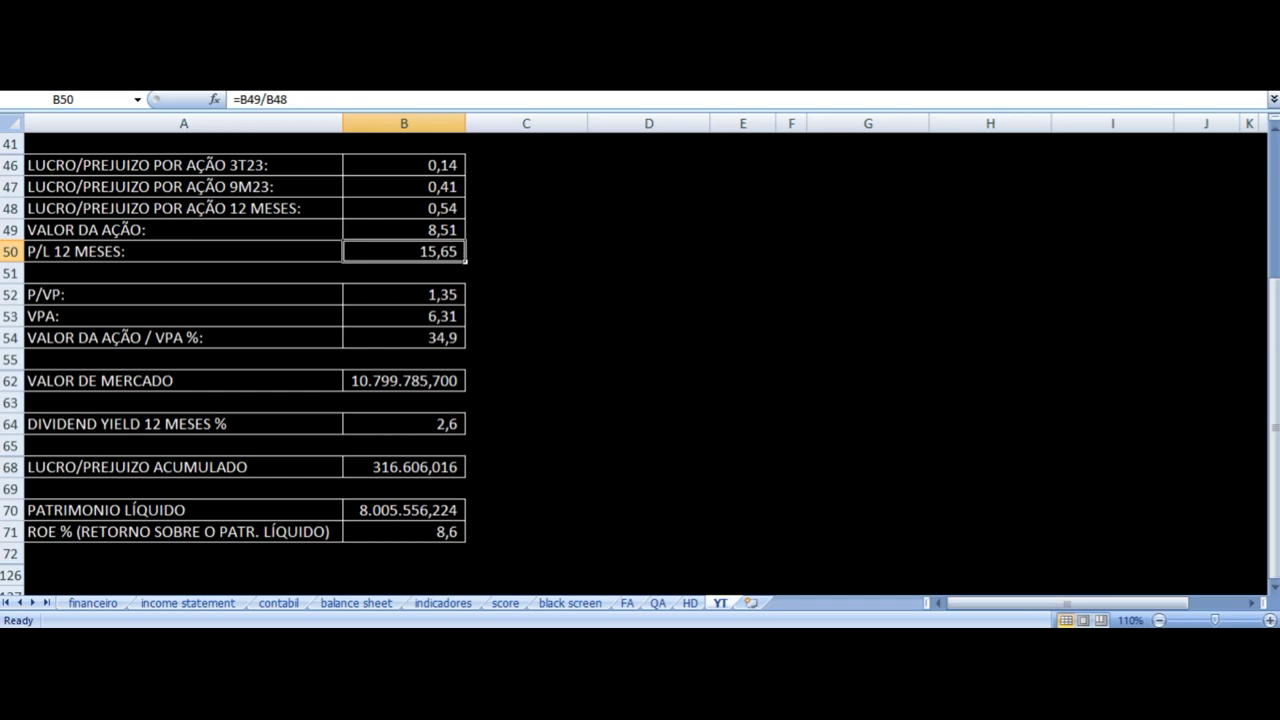
# Return to the nine-month table and check the VAR % of revenue in E22 and of net profit in E27.
pyautogui.scroll(7, 549, 420)
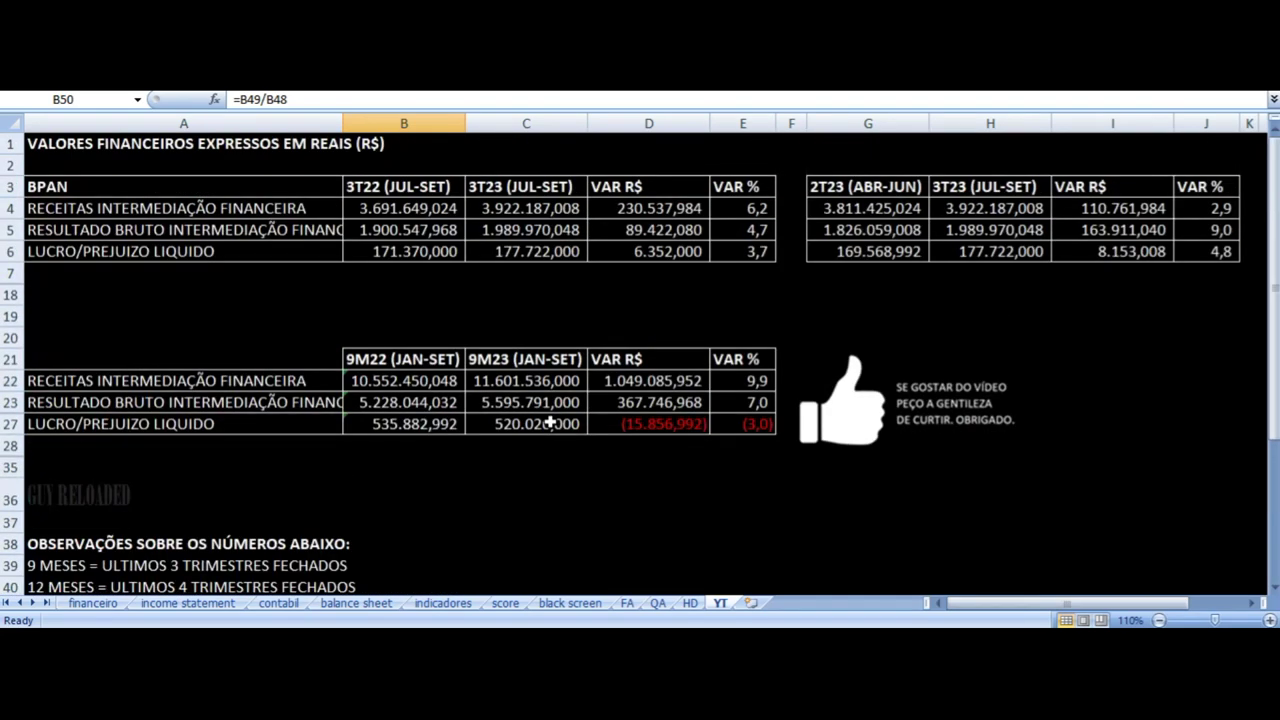
pyautogui.click(744, 383)
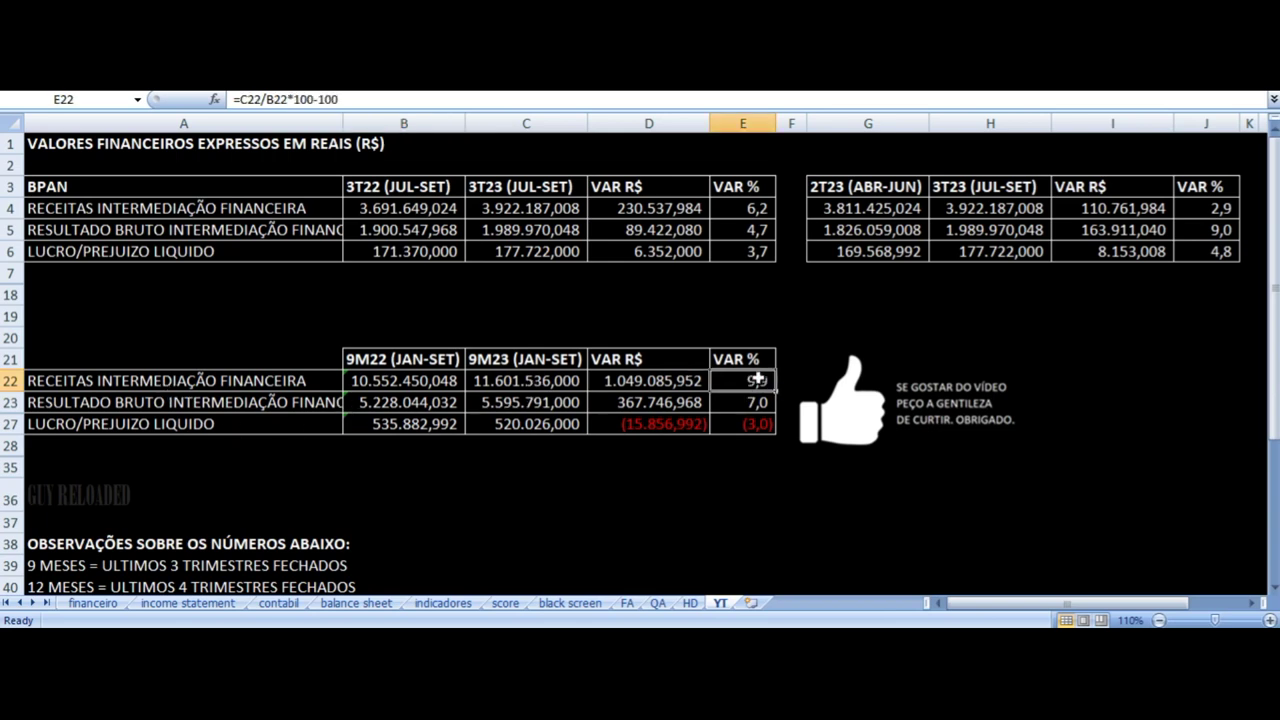
pyautogui.click(750, 420)
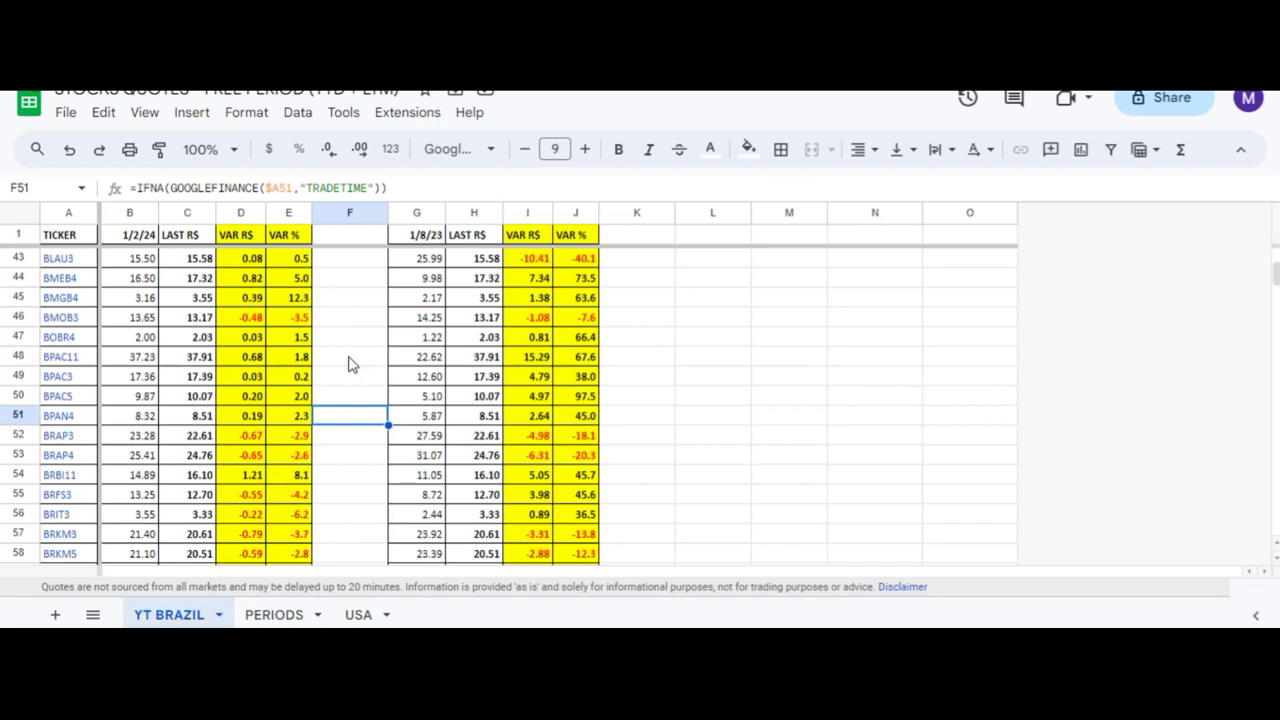
# Review BPAN4's price change since 1/8/23 in row 51, covering the starting price, last price, VAR R$ and VAR %.
pyautogui.press('Right')
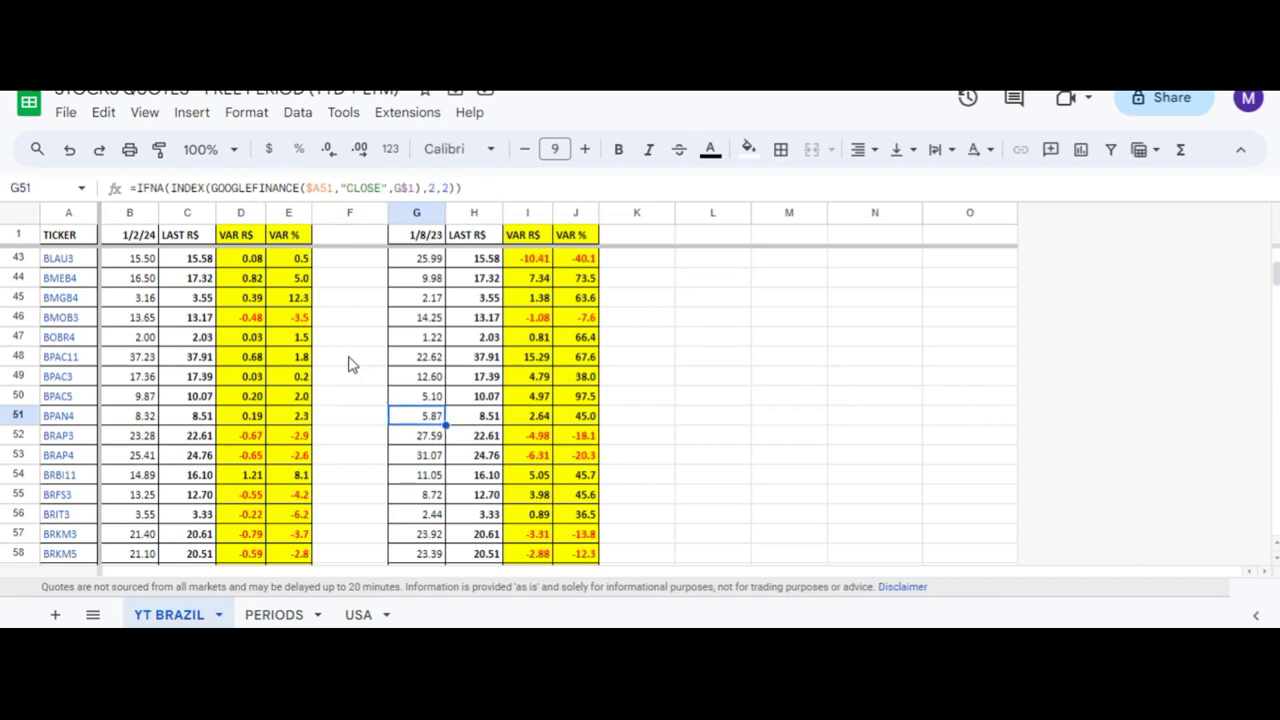
pyautogui.press('Right')
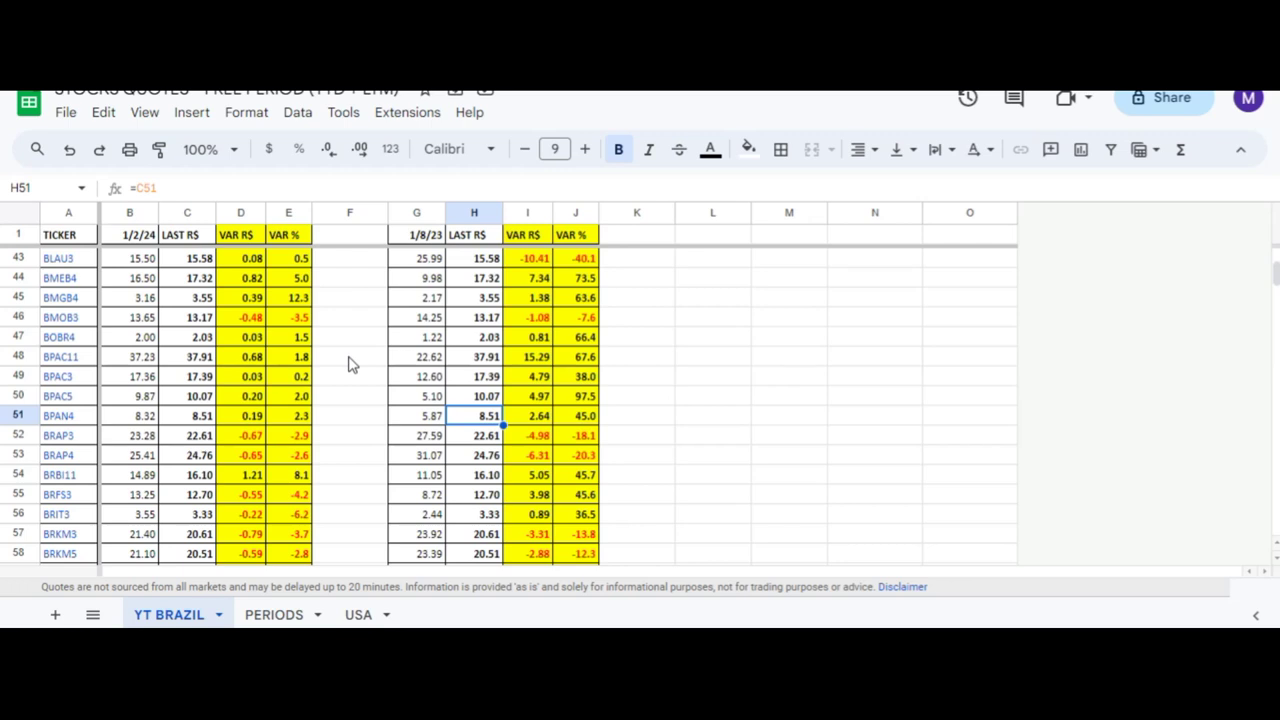
pyautogui.press('Right')
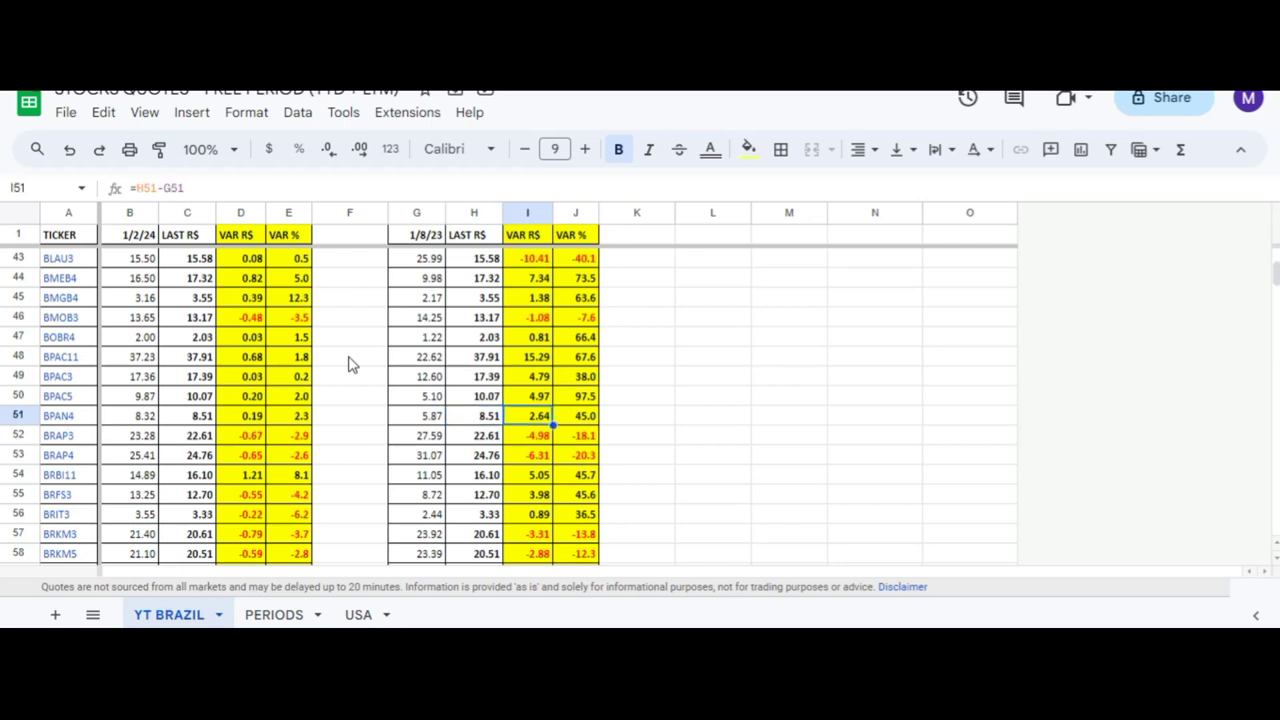
pyautogui.press('Right')
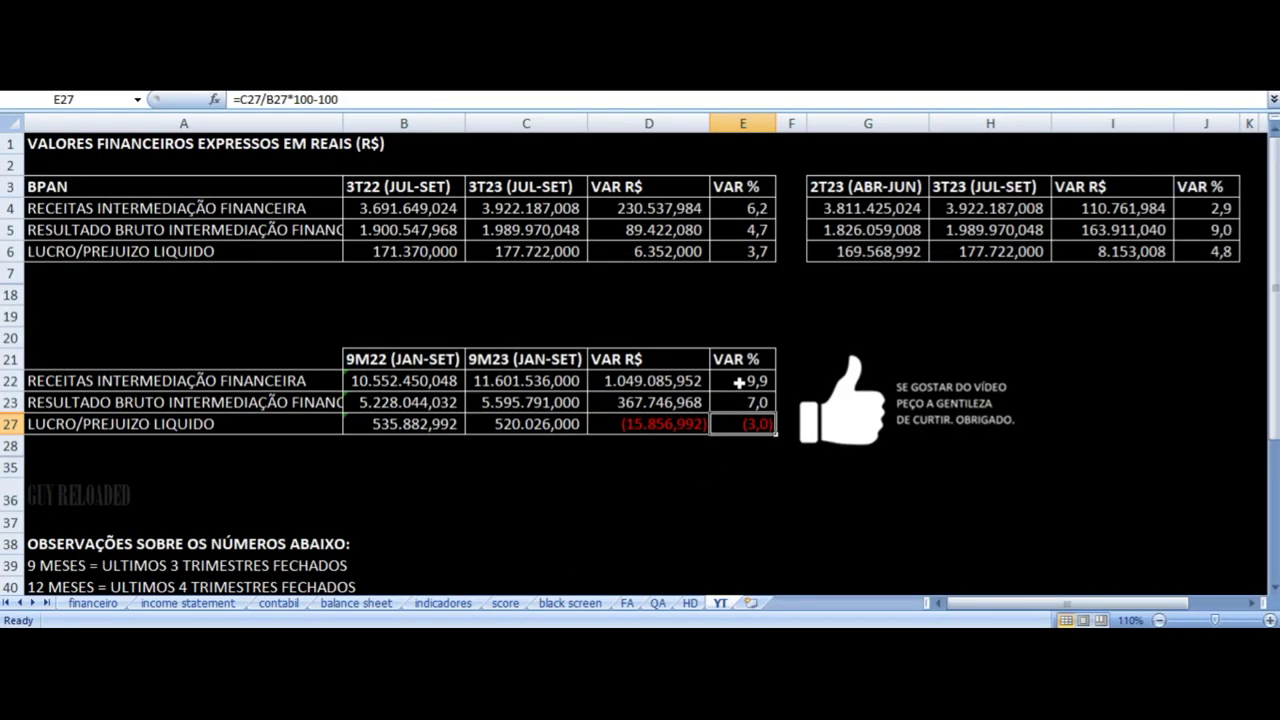
# Switch back to the YT sheet and compare the nine-month VAR % of revenue in E22 with net profit in E27.
pyautogui.click(739, 381)
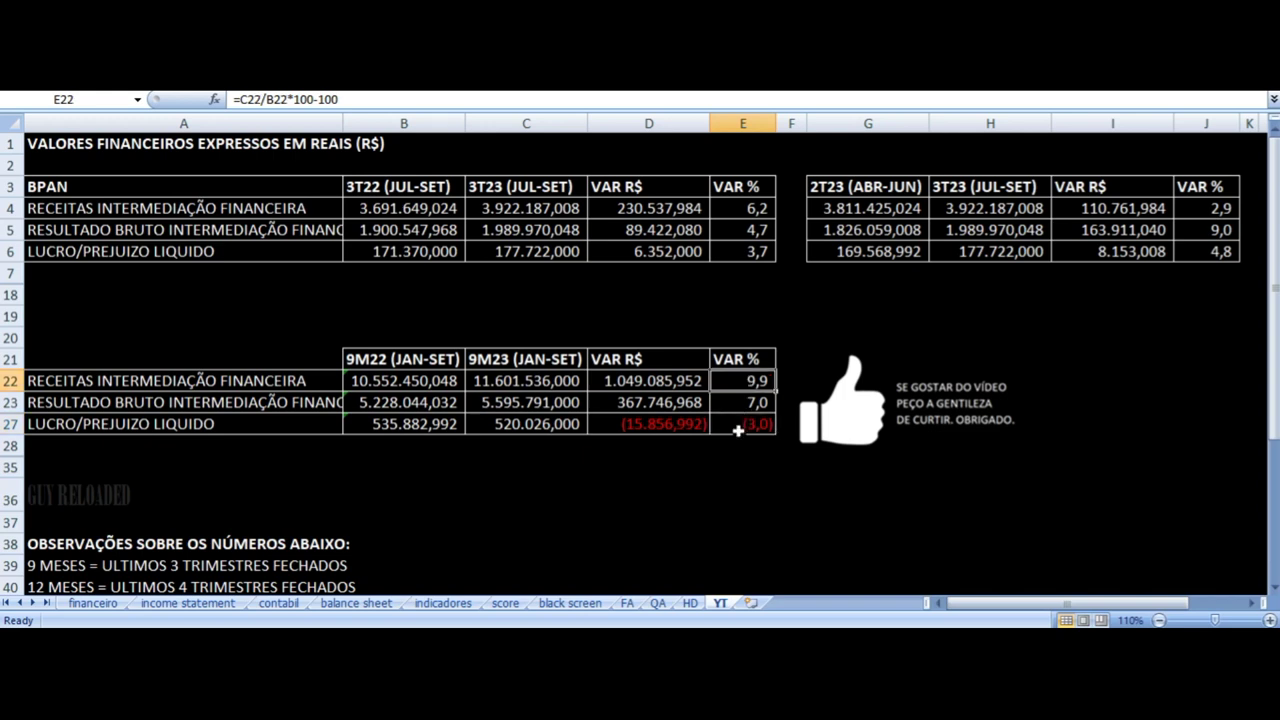
pyautogui.click(742, 424)
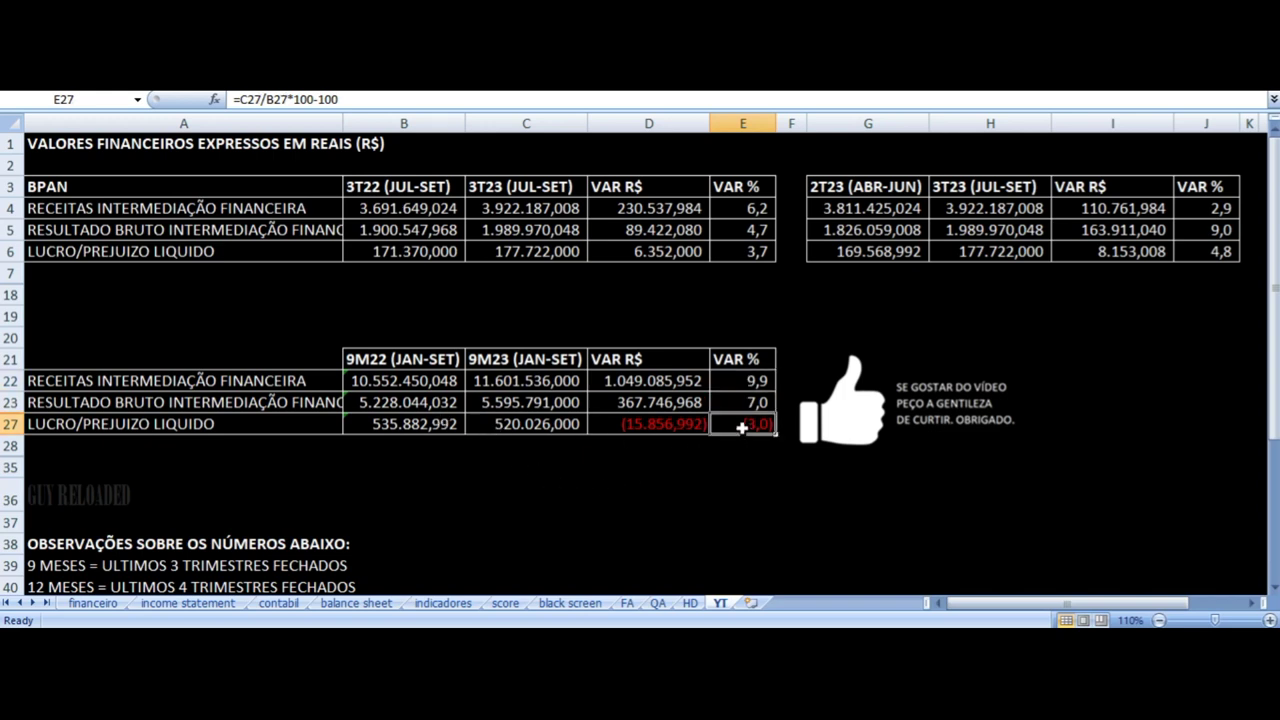
pyautogui.scroll(-5, 300, 390)
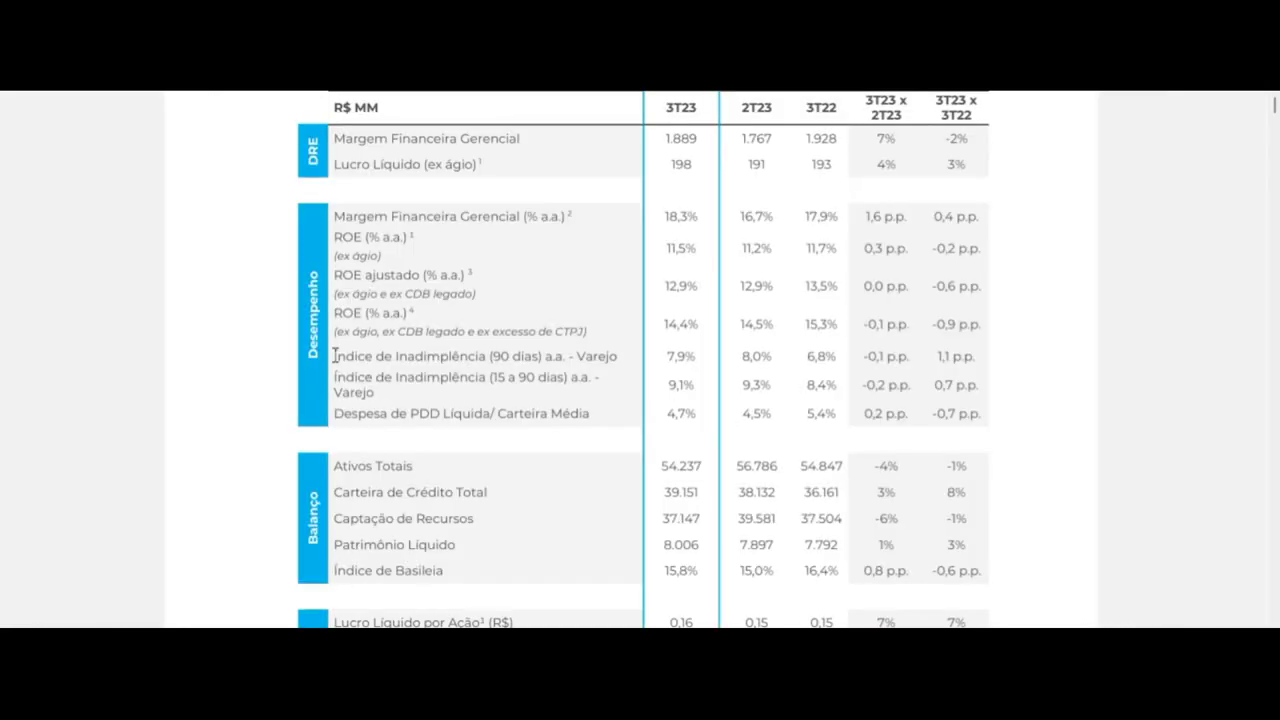
# In the 3T23 earnings report, examine the 90-day Índice de Inadimplência row and the Depósitos figures under Passivo.
pyautogui.moveTo(334, 356); pyautogui.dragTo(842, 356)
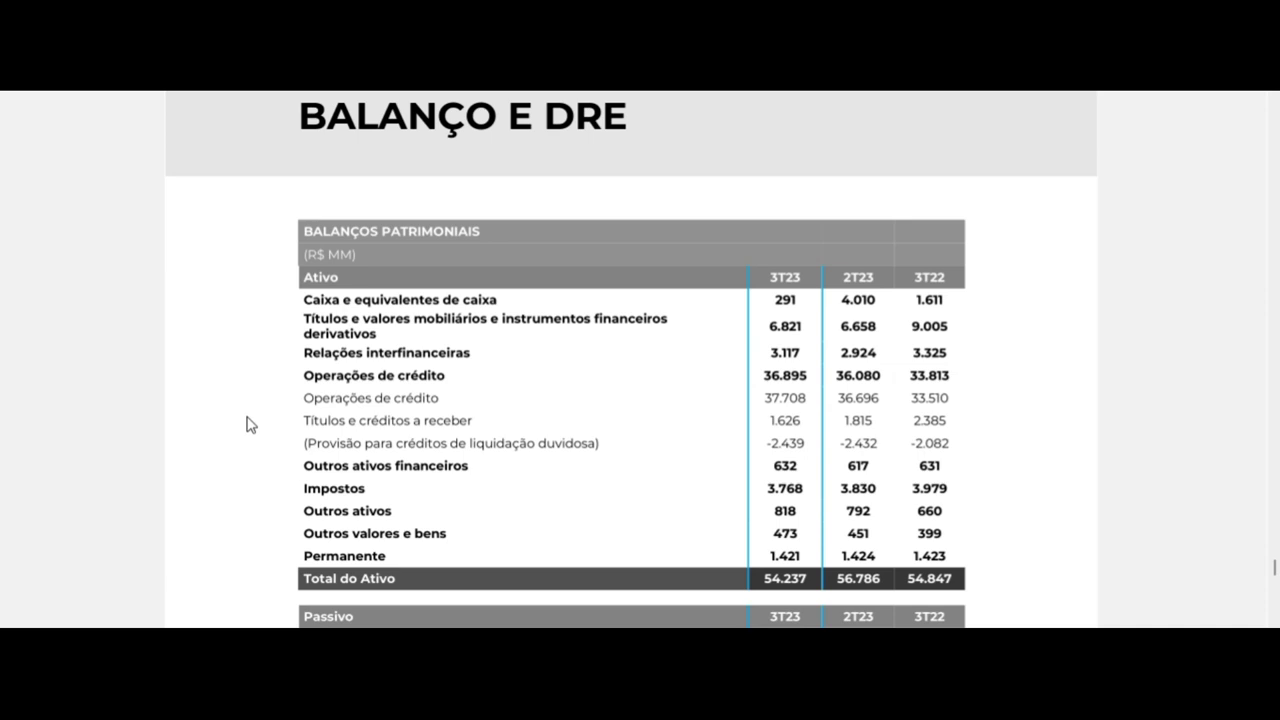
pyautogui.scroll(-2, 246, 386)
pyautogui.scroll(-2, 246, 386)
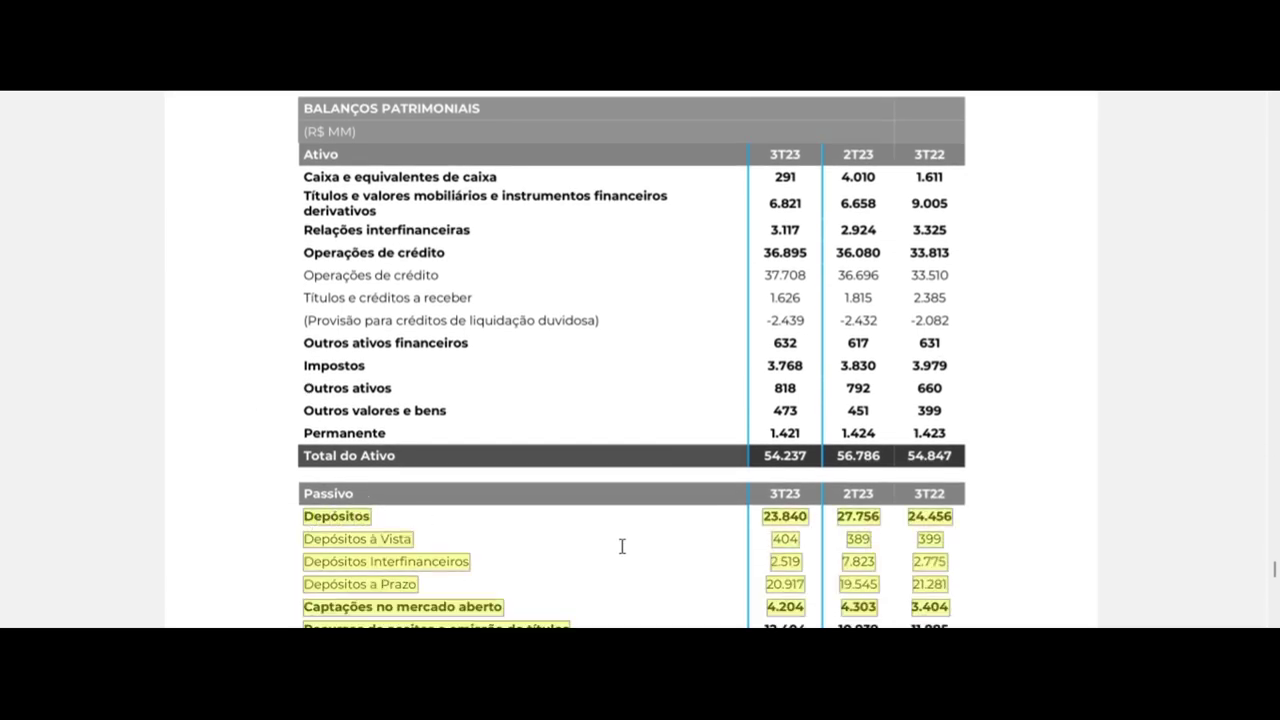
pyautogui.moveTo(909, 517); pyautogui.dragTo(952, 517)
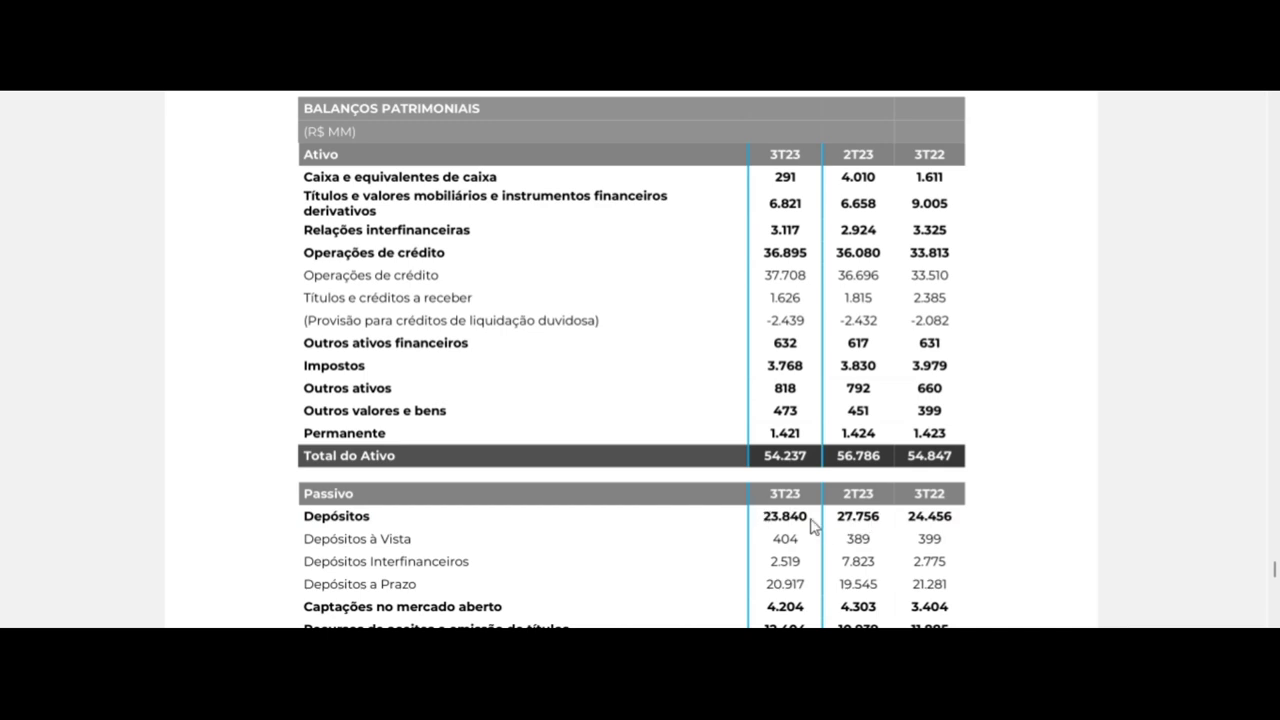
pyautogui.scroll(-1, 641, 514)
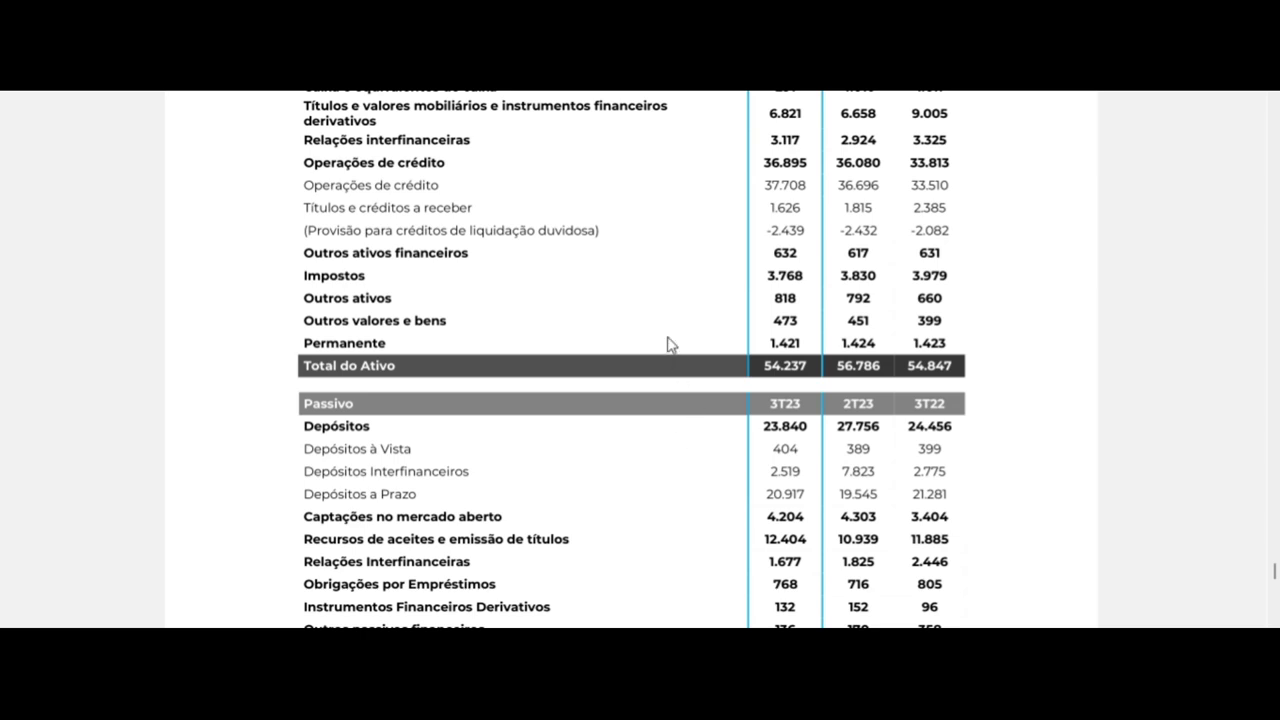
pyautogui.scroll(2, 670, 343)
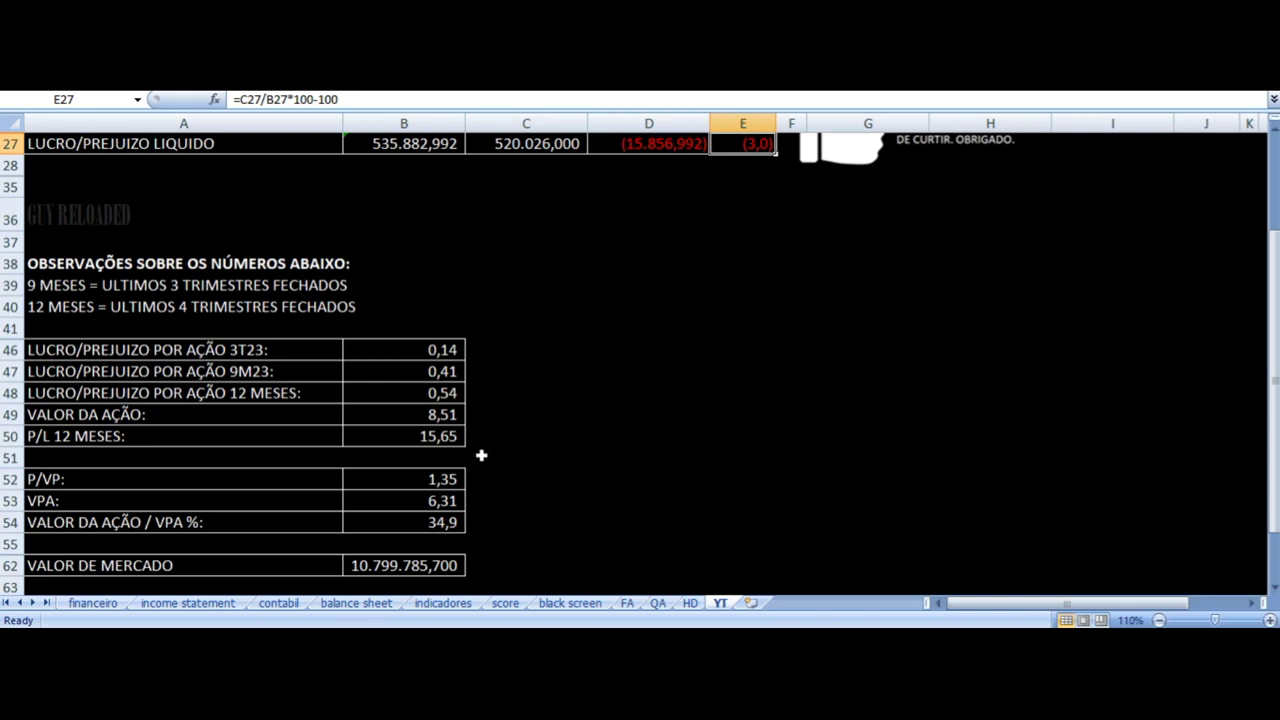
# Return to the YT sheet and review the P/L 12 MESES in row 50 against the nine-month results table.
pyautogui.click(420, 439)
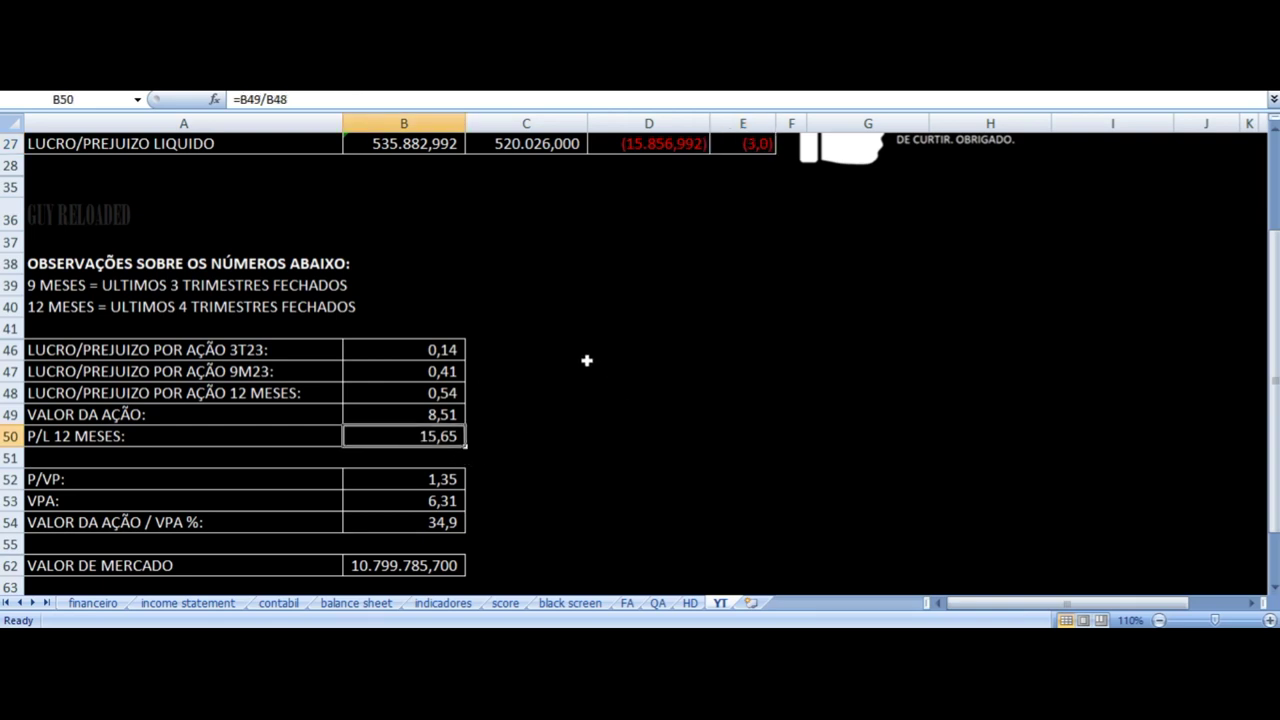
pyautogui.scroll(5, 587, 360)
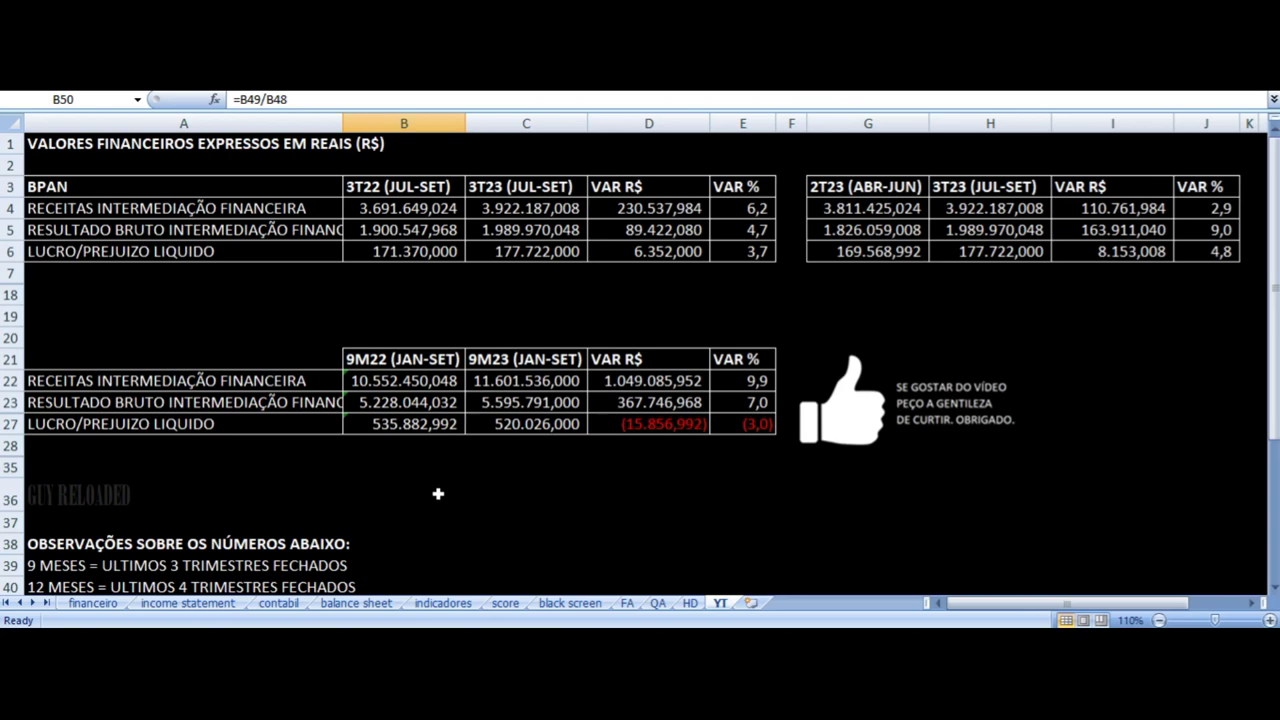
pyautogui.scroll(-5, 420, 478)
pyautogui.scroll(-2, 420, 478)
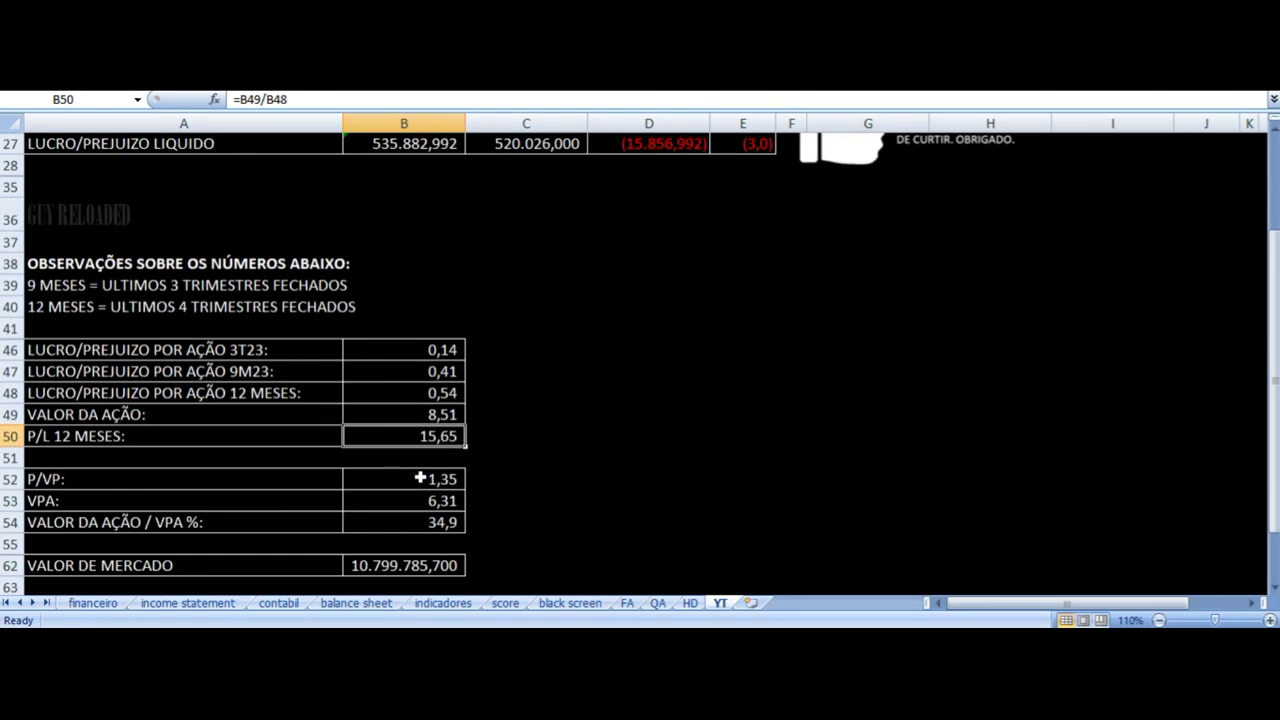
pyautogui.scroll(-1, 420, 478)
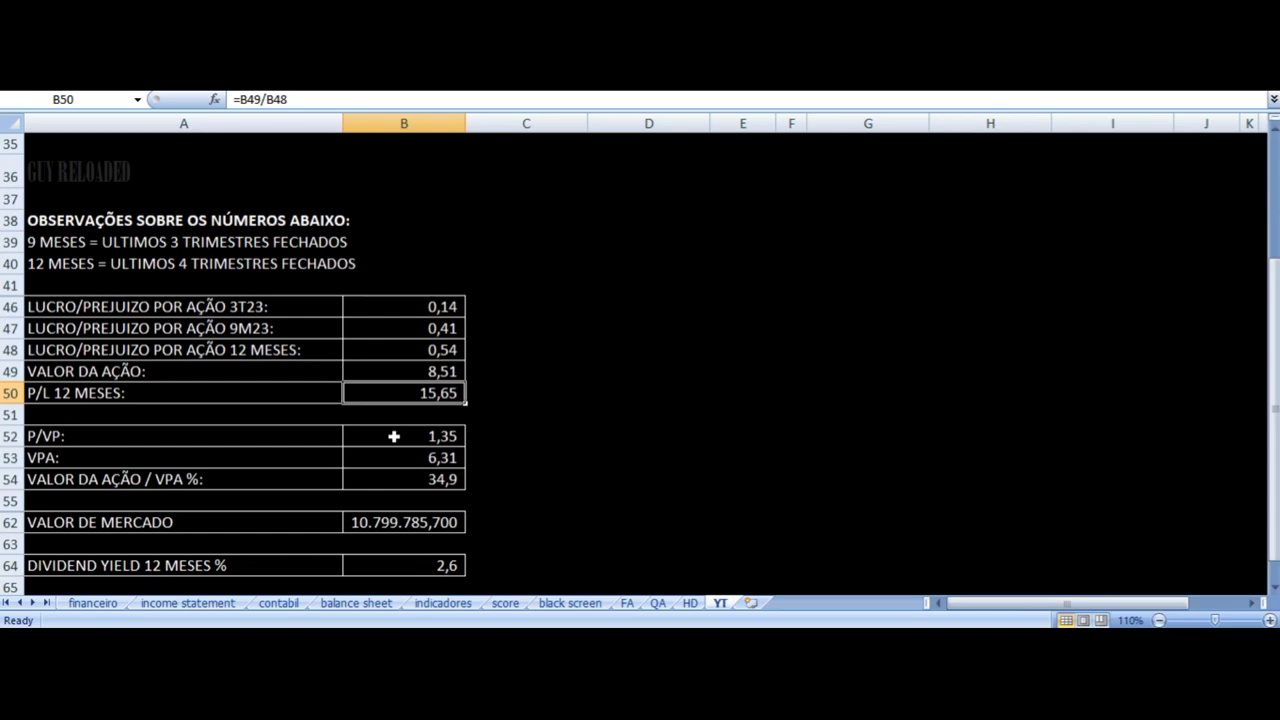
pyautogui.scroll(4, 449, 417)
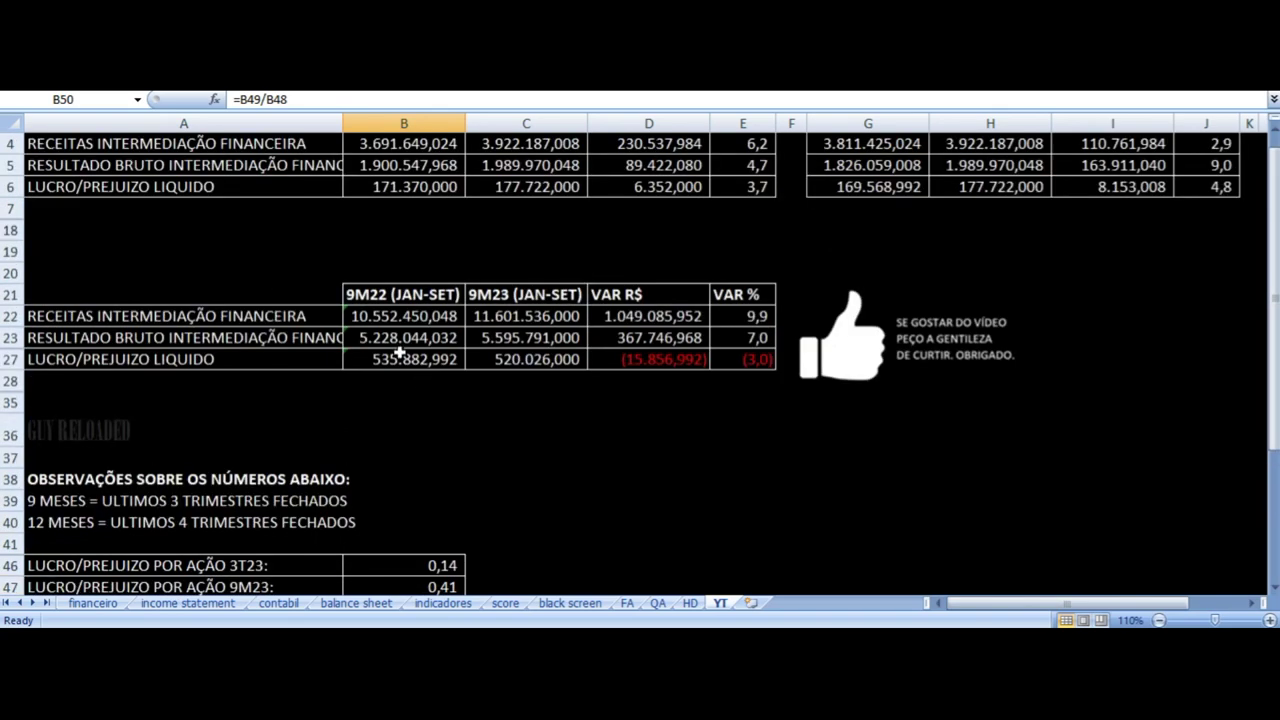
pyautogui.scroll(-4, 400, 353)
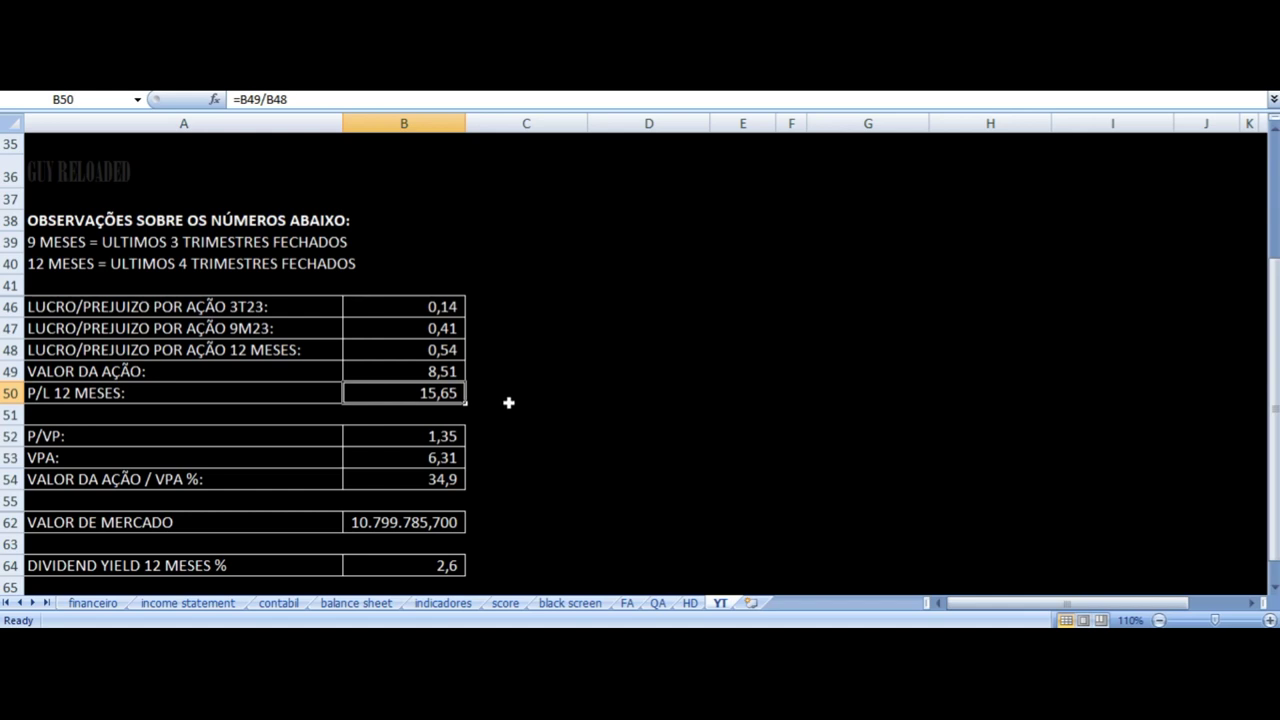
pyautogui.click(189, 393)
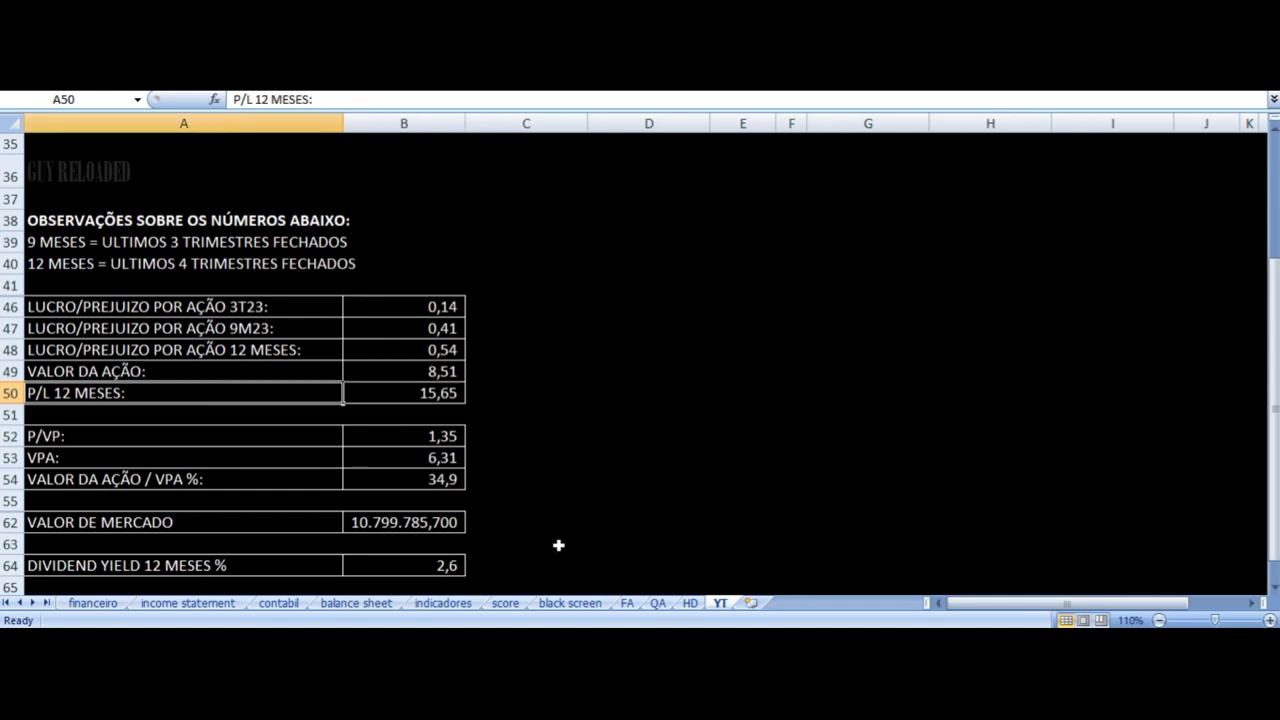
# Check the P/VP in B52 and the book value per share (VPA) in B53.
pyautogui.click(166, 434)
pyautogui.press('Right')
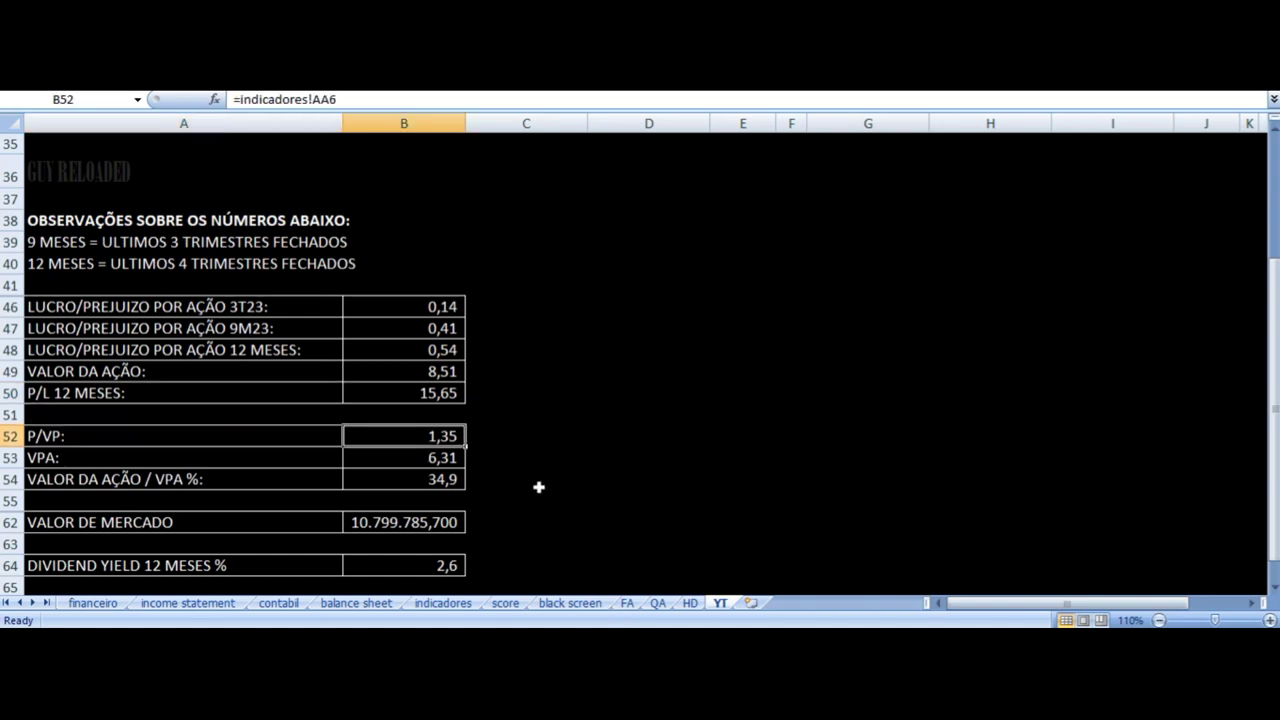
pyautogui.press('Left')
pyautogui.press('Down')
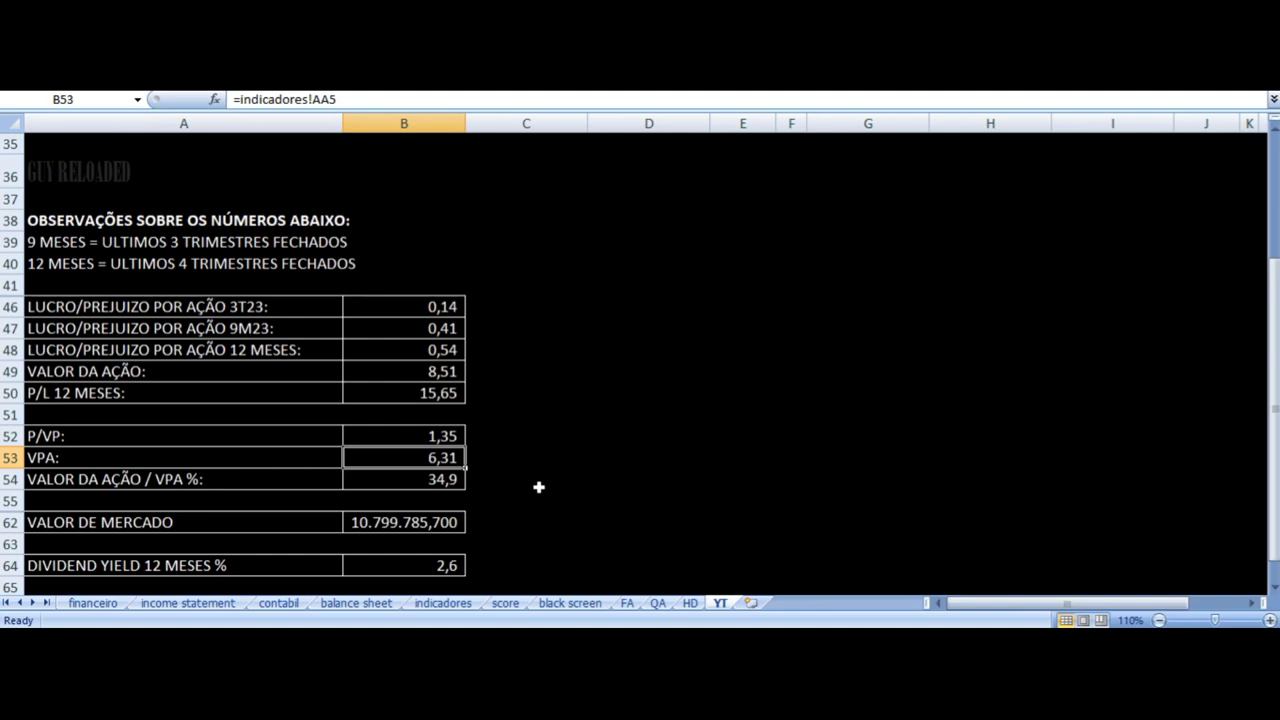
pyautogui.press('Left')
pyautogui.press('Right')
# Compare the share price in B49 with the VPA in B53.
pyautogui.press('Up')
pyautogui.press('Up')
pyautogui.press('Up')
pyautogui.press('Up')
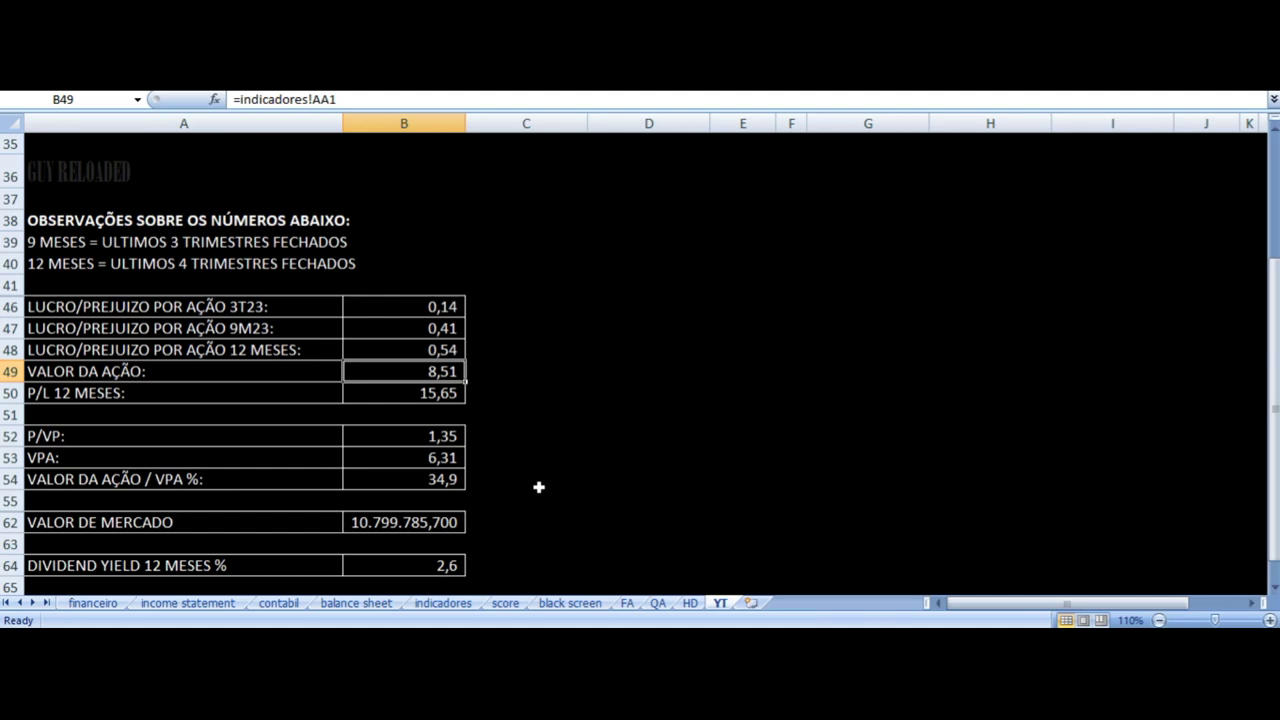
pyautogui.press('Down')
pyautogui.press('Down')
pyautogui.press('Down')
pyautogui.press('Down')
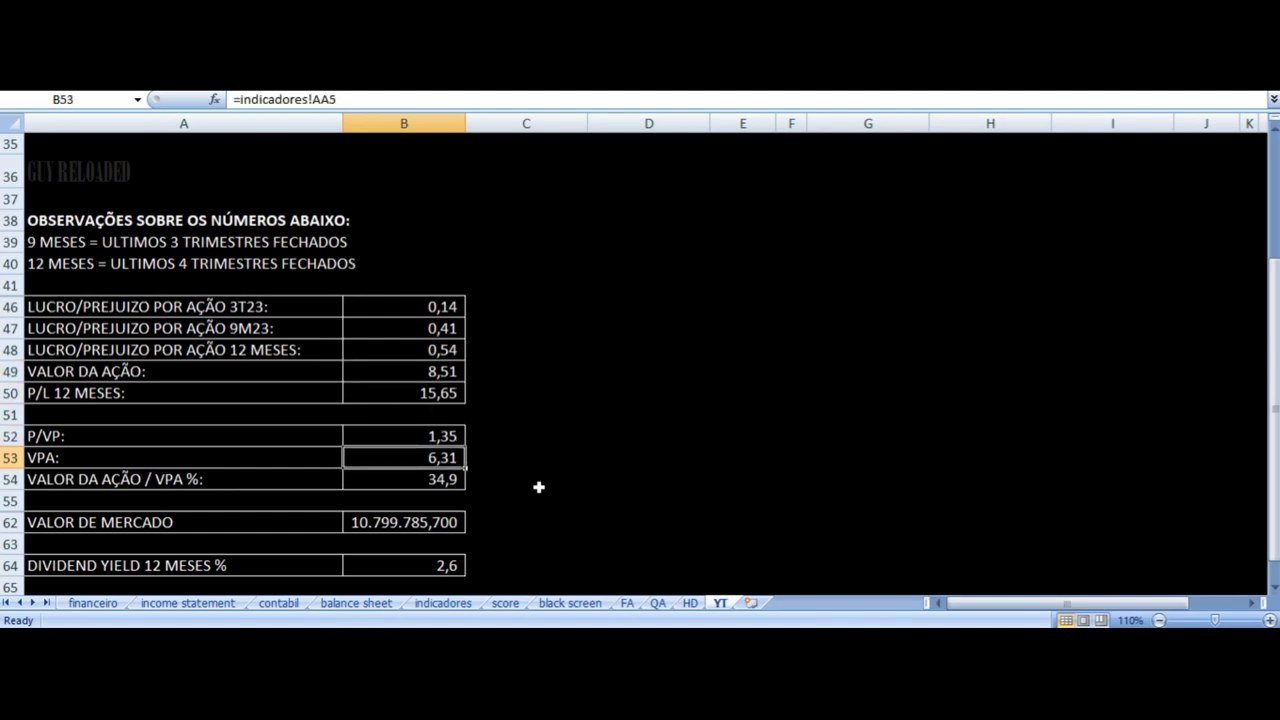
pyautogui.press('Left')
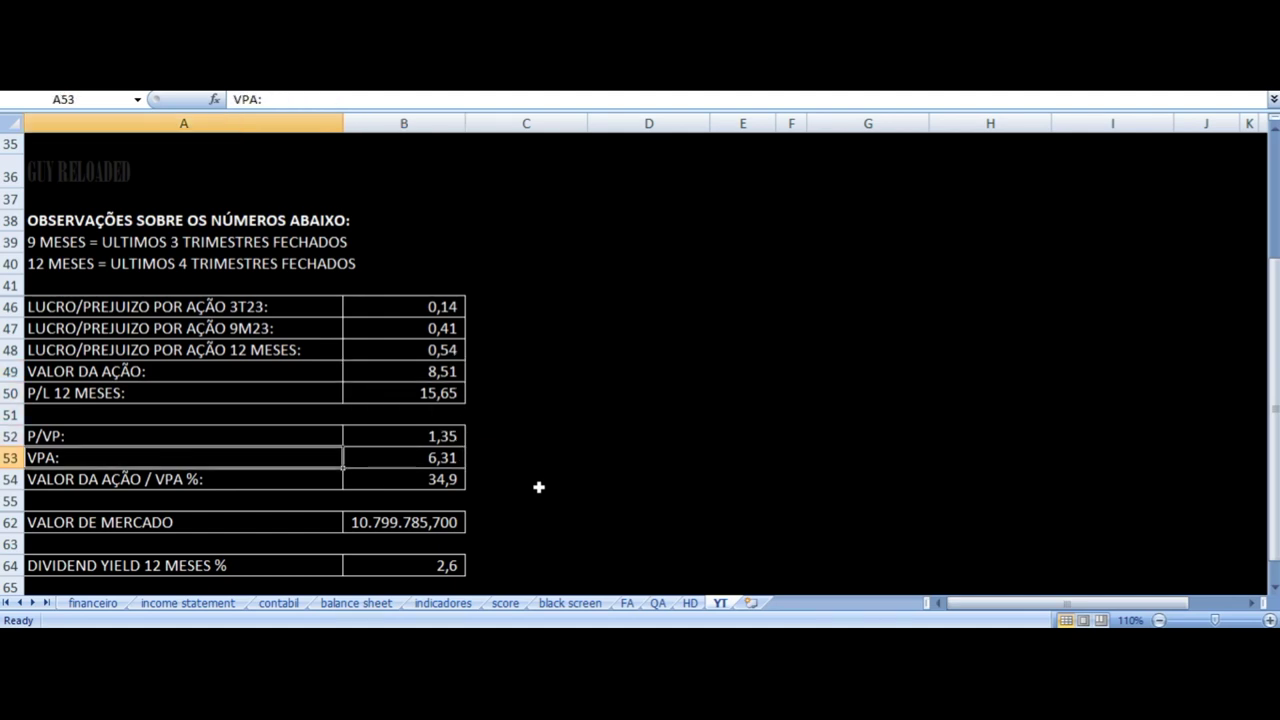
pyautogui.press('Right')
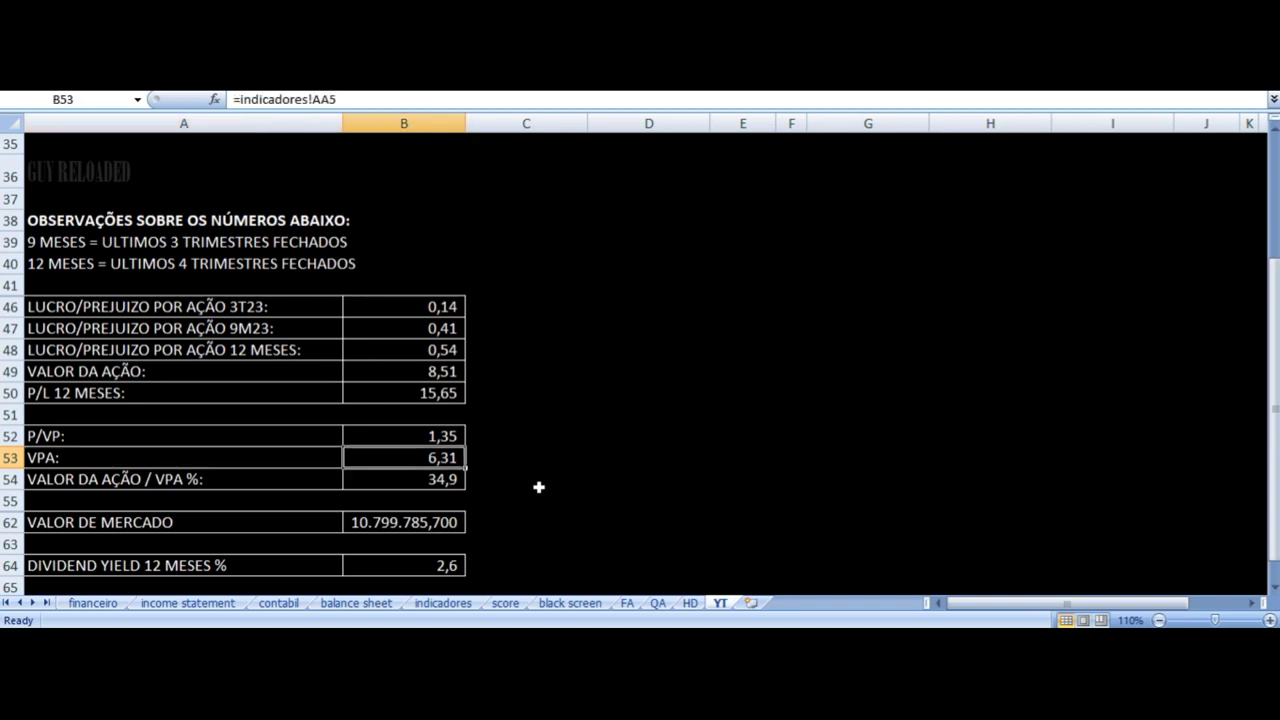
# Check the P/VP in B52, the VALOR DA AÇÃO / VPA % in B54 and the market value in B62.
pyautogui.press('Up')
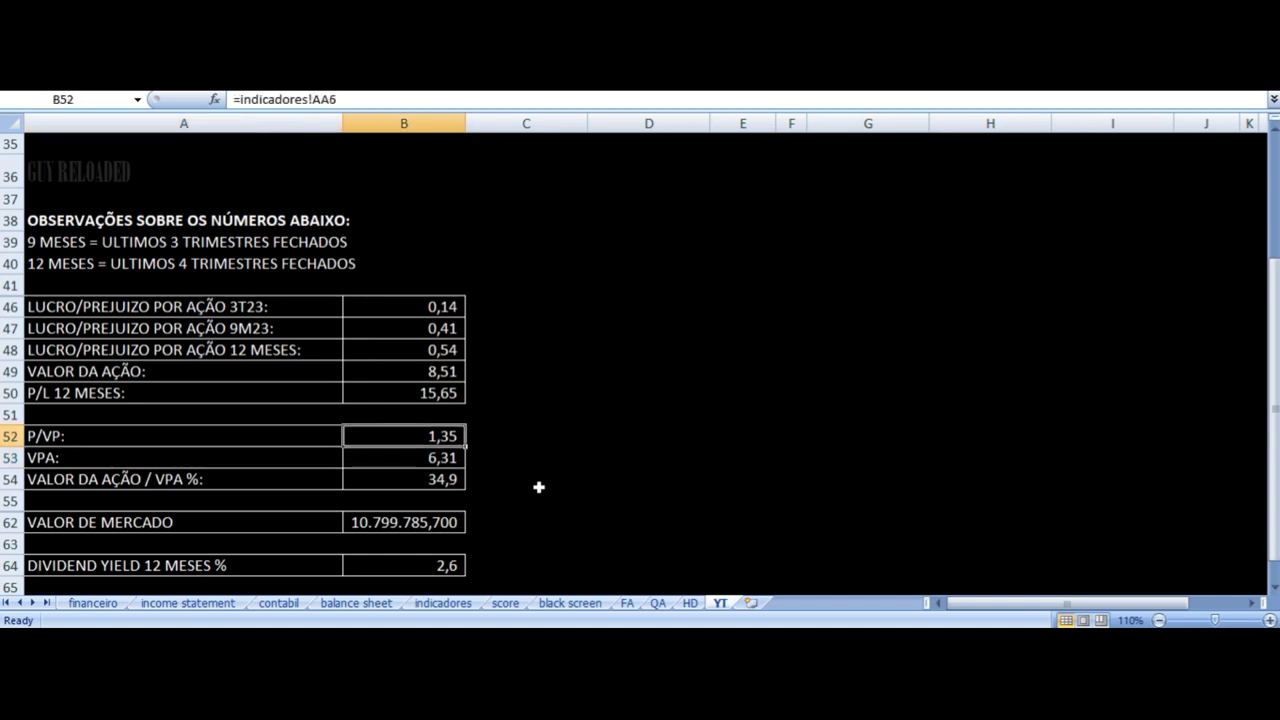
pyautogui.press('Down')
pyautogui.press('Down')
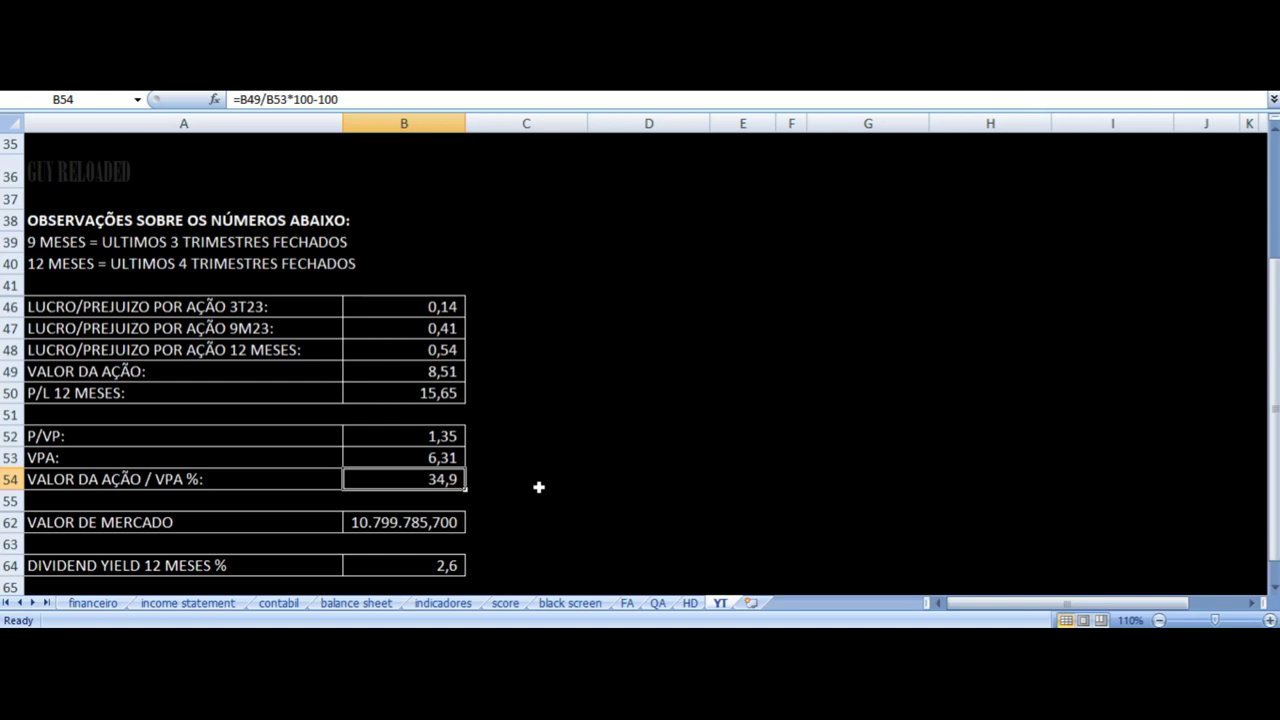
pyautogui.press('Down')
pyautogui.press('Down')
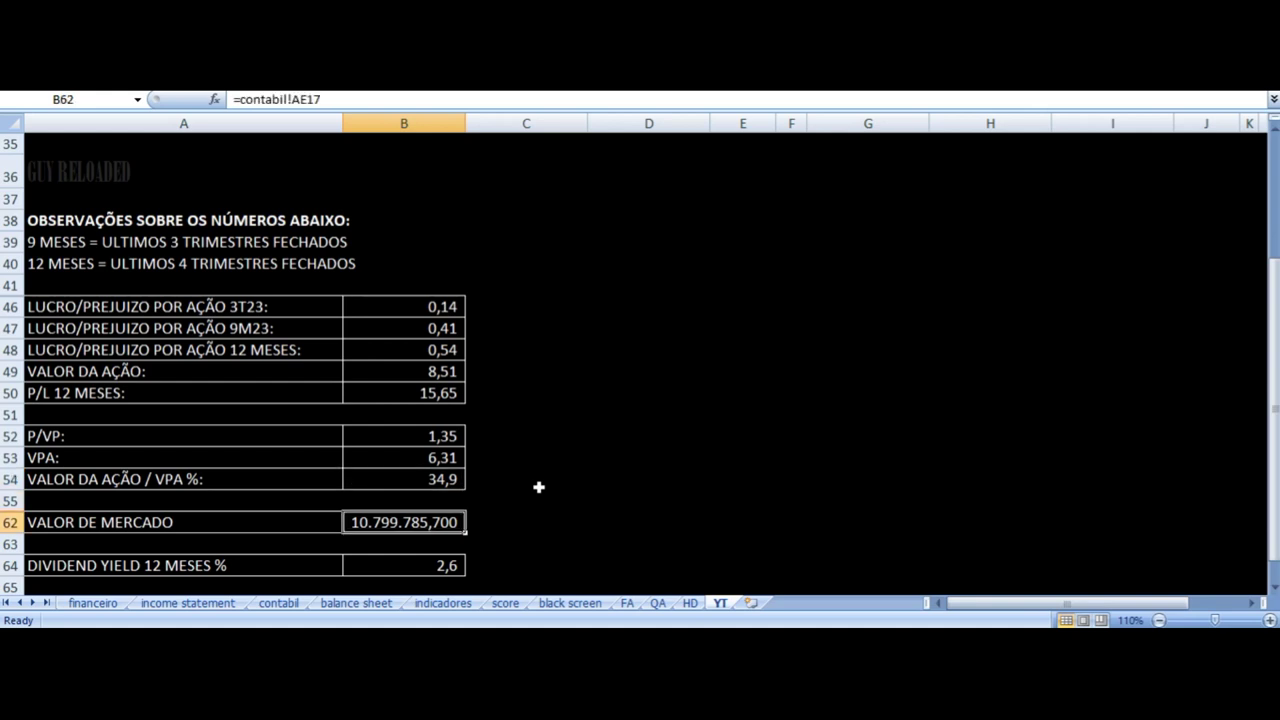
# Review the 12-month dividend yield in B64, the accumulated profit in B68 and the ROE % in row 71.
pyautogui.press('Down')
pyautogui.press('Down')
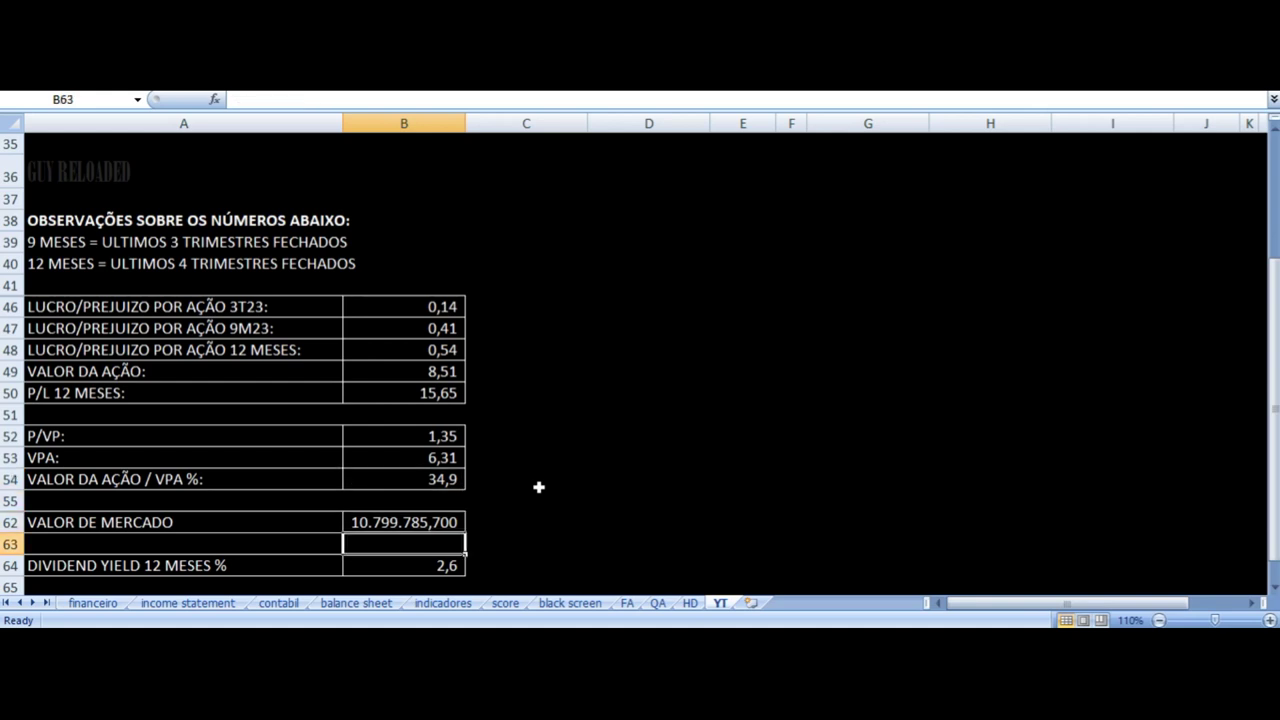
pyautogui.scroll(-2, 538, 487)
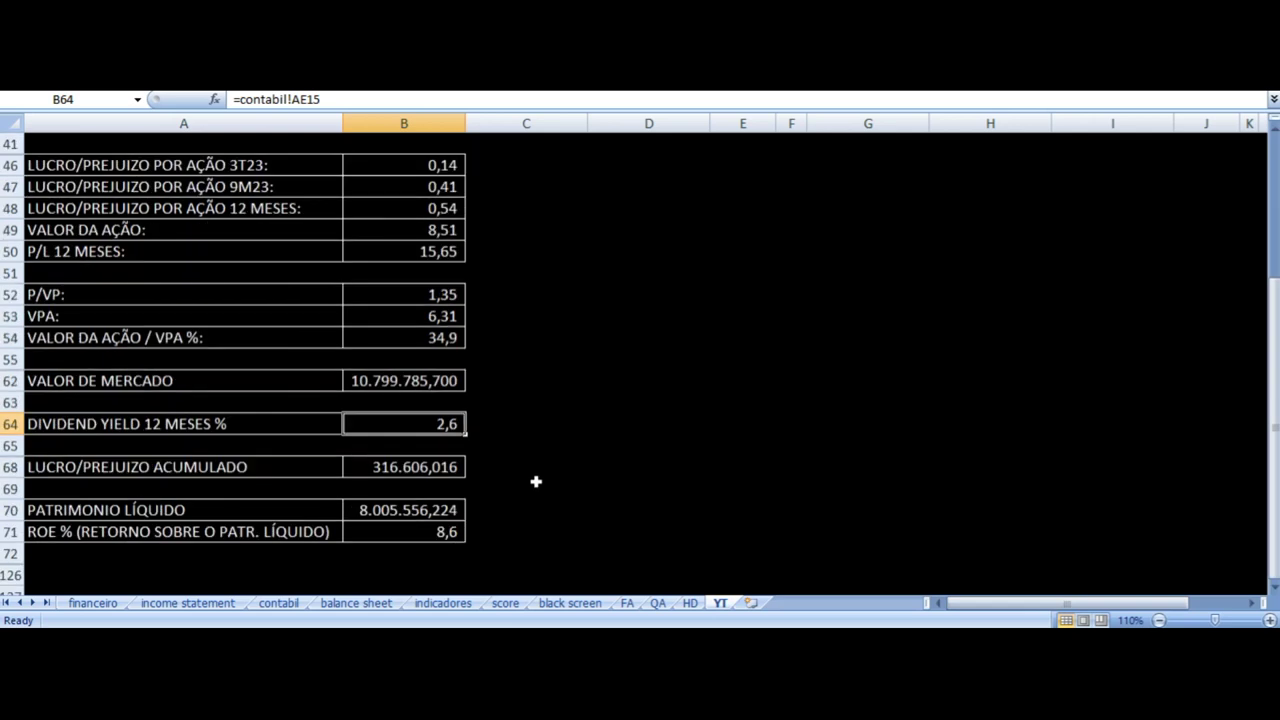
pyautogui.click(390, 469)
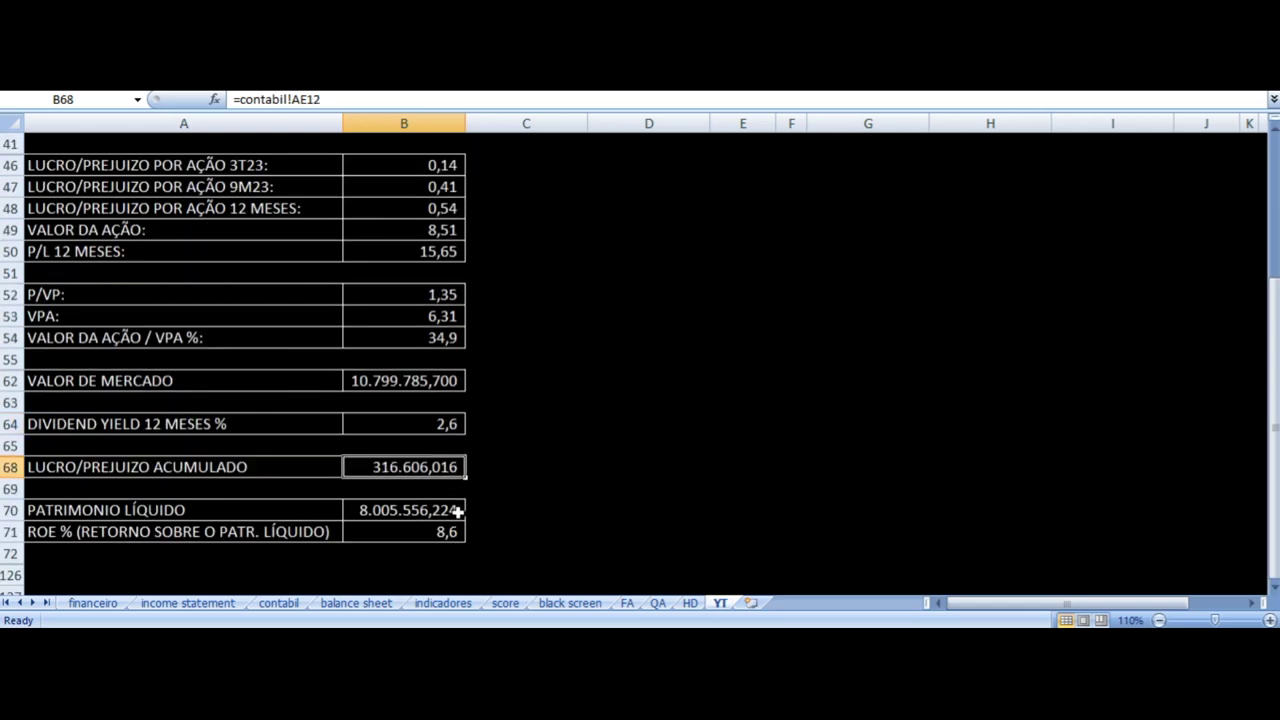
pyautogui.click(440, 540)
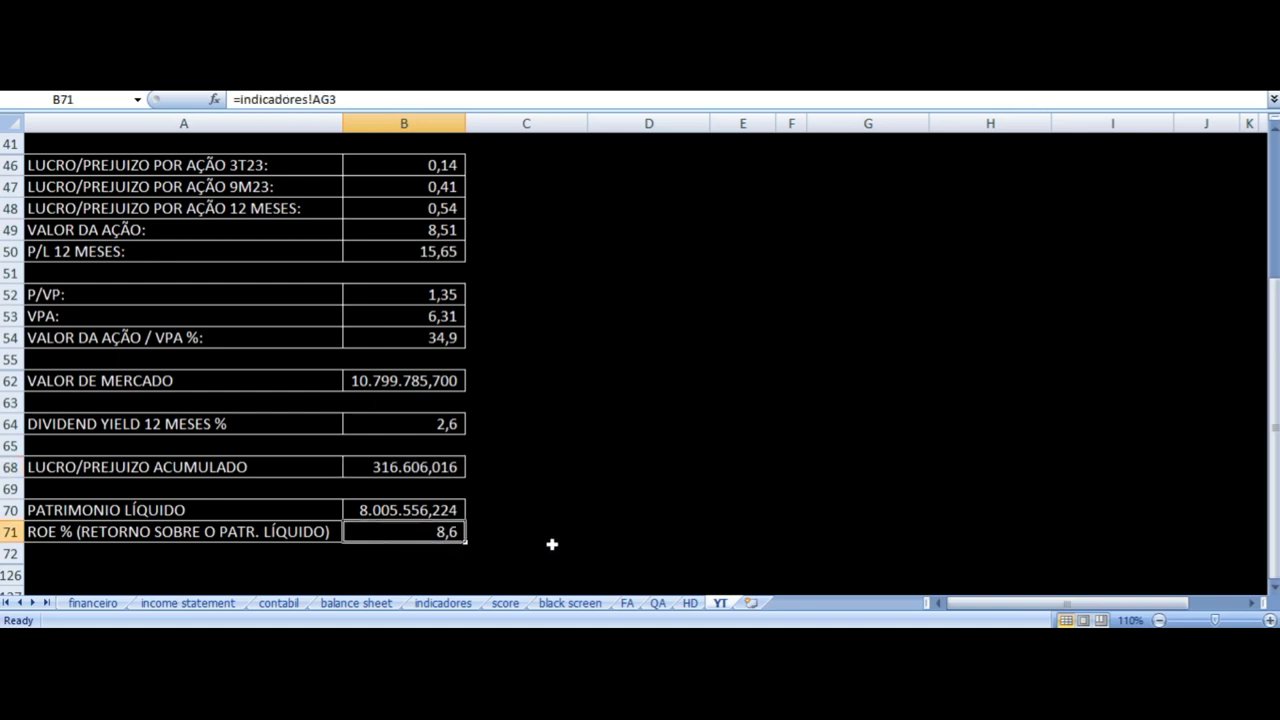
pyautogui.press('Left')
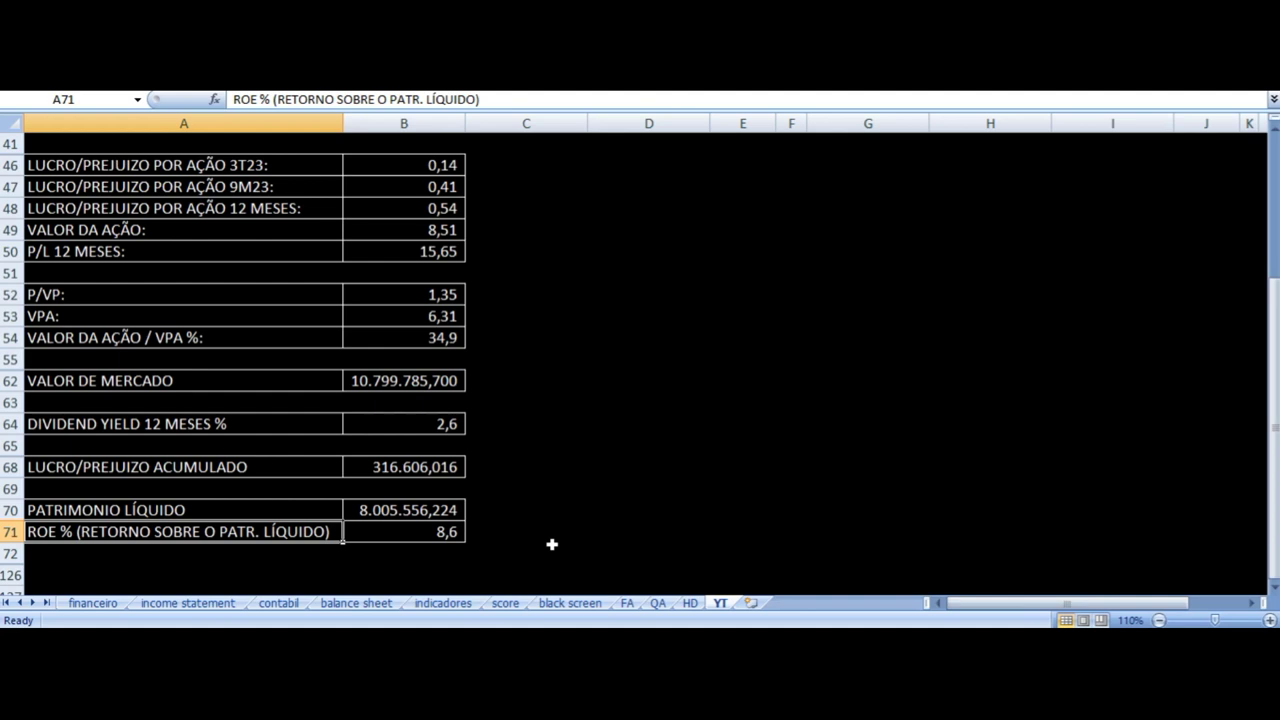
# Go back to the P/L 12 MESES in B50.
pyautogui.scroll(1, 595, 365)
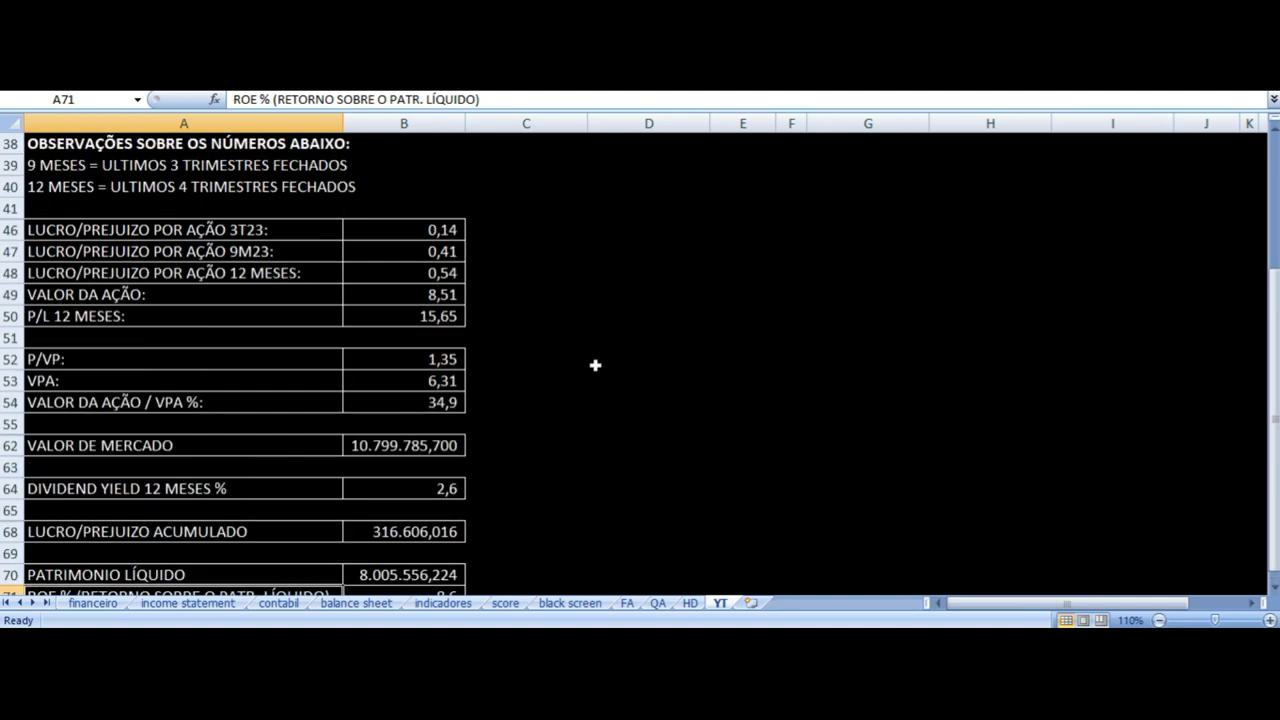
pyautogui.click(425, 315)
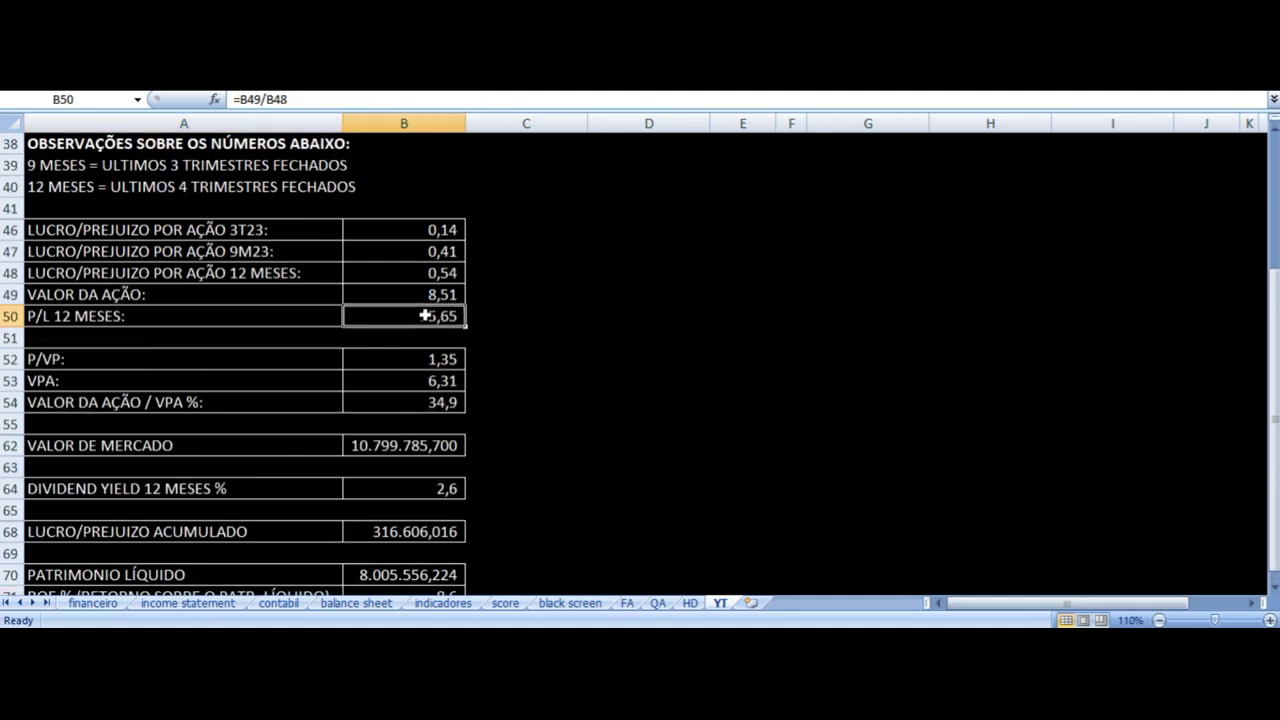
# Switch to the stock quotes sheet in Google Sheets and review BPAN4's price change since 1/2/24 across B51:E51.
pyautogui.click(570, 603)
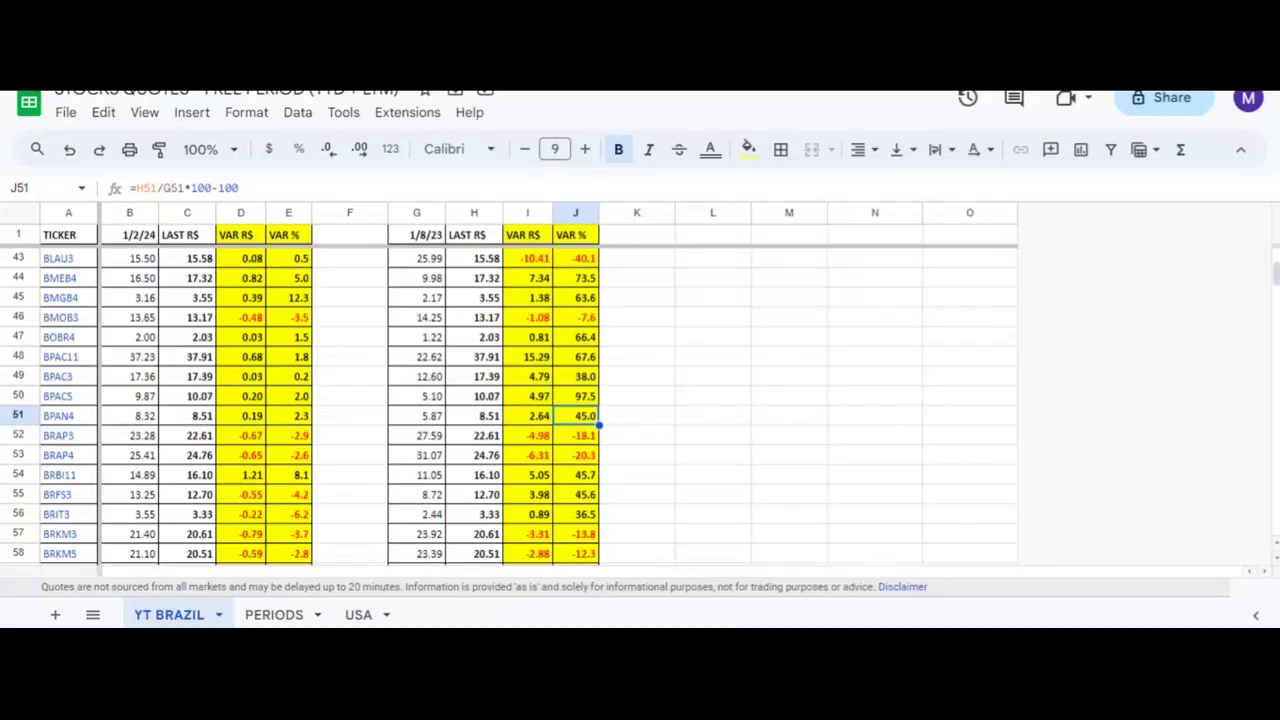
pyautogui.press('Left')
pyautogui.press('Left')
pyautogui.press('Left')
pyautogui.press('Left')
pyautogui.press('Left')
pyautogui.press('Left')
pyautogui.press('Left')
pyautogui.press('Left')
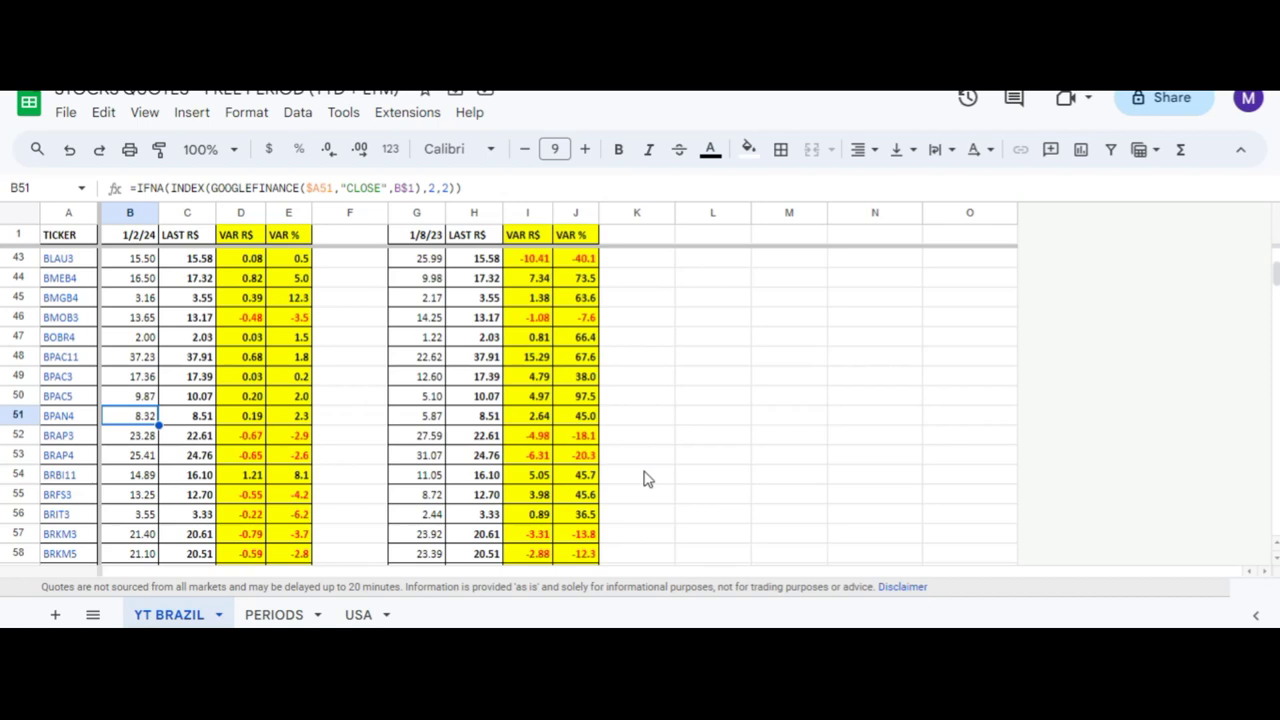
pyautogui.press('Right')
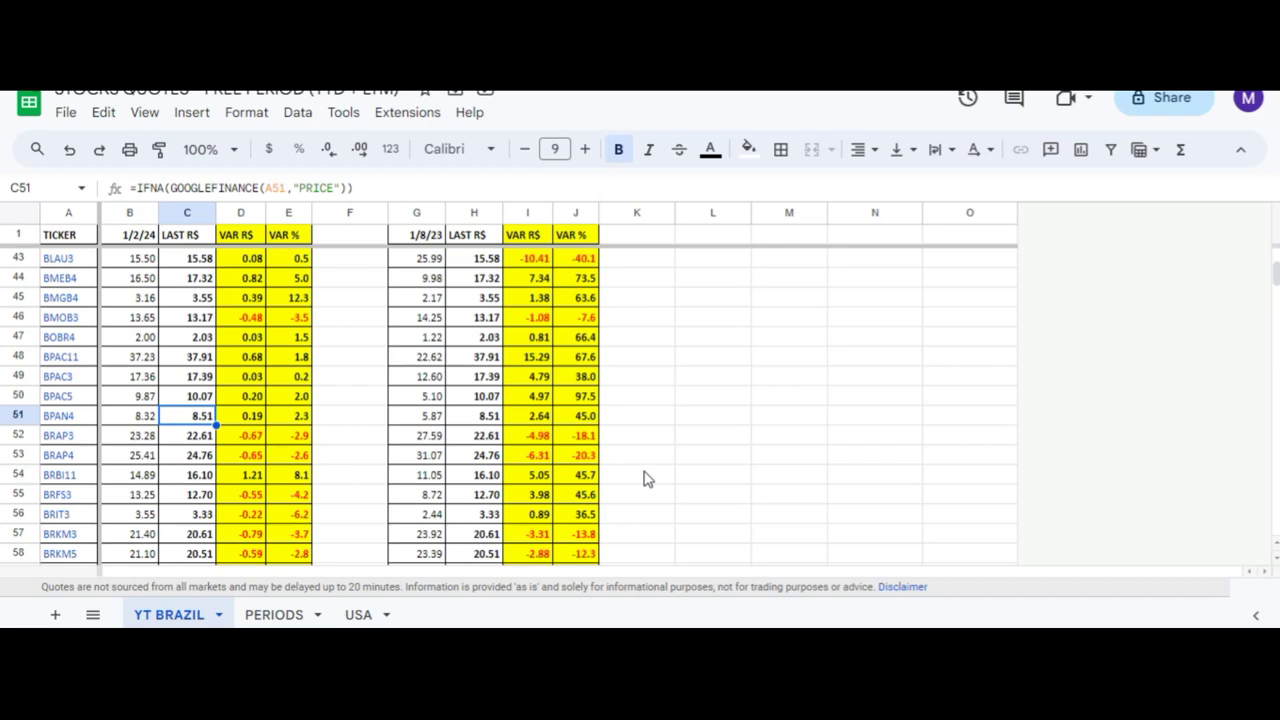
pyautogui.press('Right')
pyautogui.press('Right')
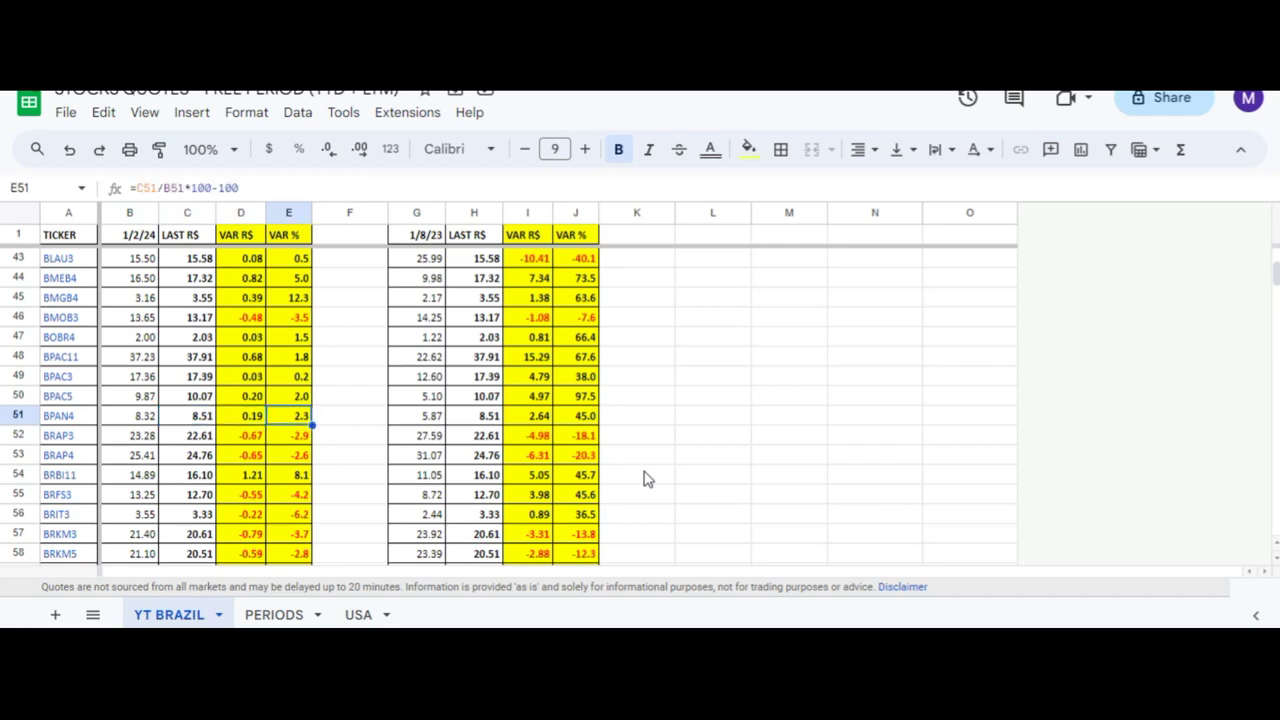
# Review BPAN4's starting price on 1/8/23, last price and variation in R$ and % across G51:J51.
pyautogui.press('Right')
pyautogui.press('Right')
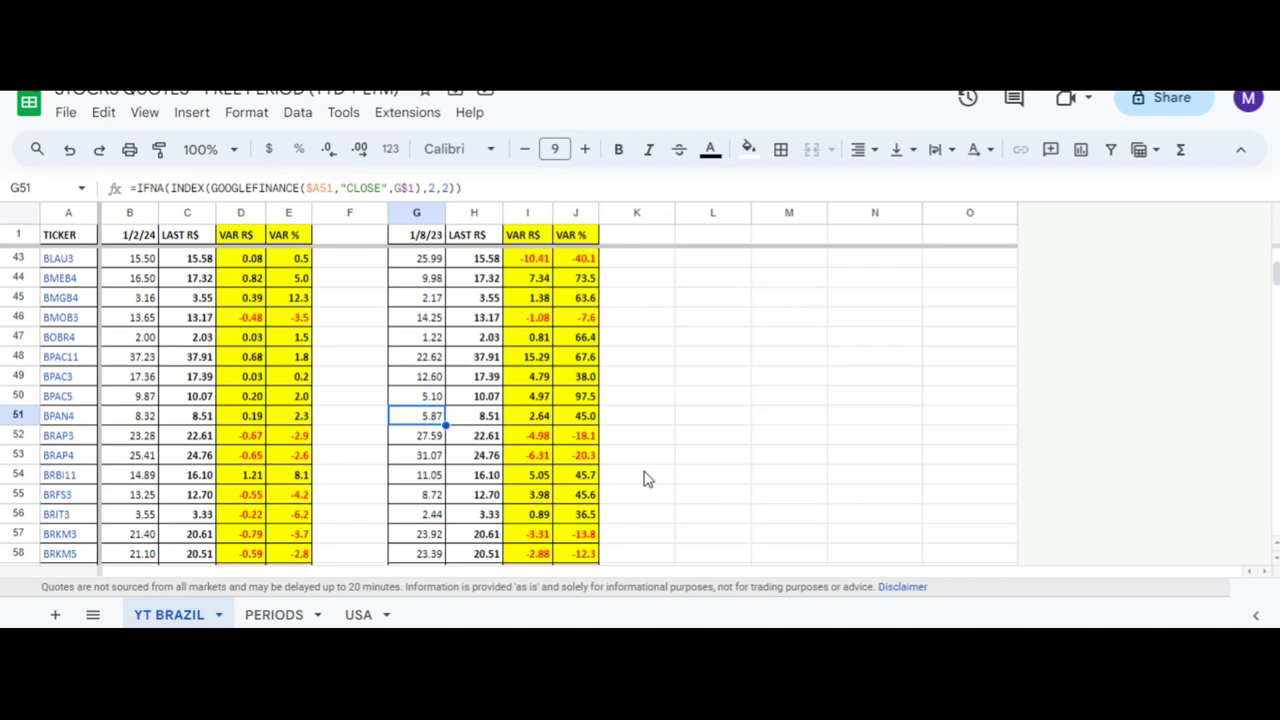
pyautogui.press('Right')
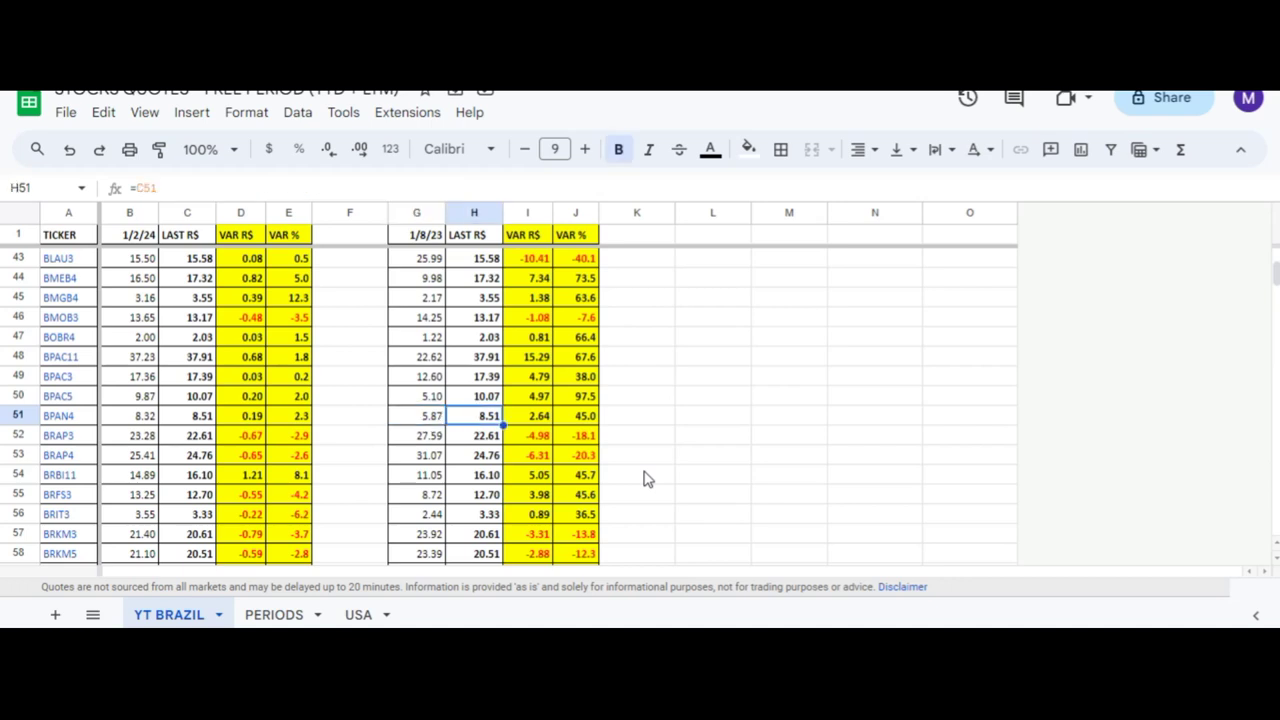
pyautogui.press('Right')
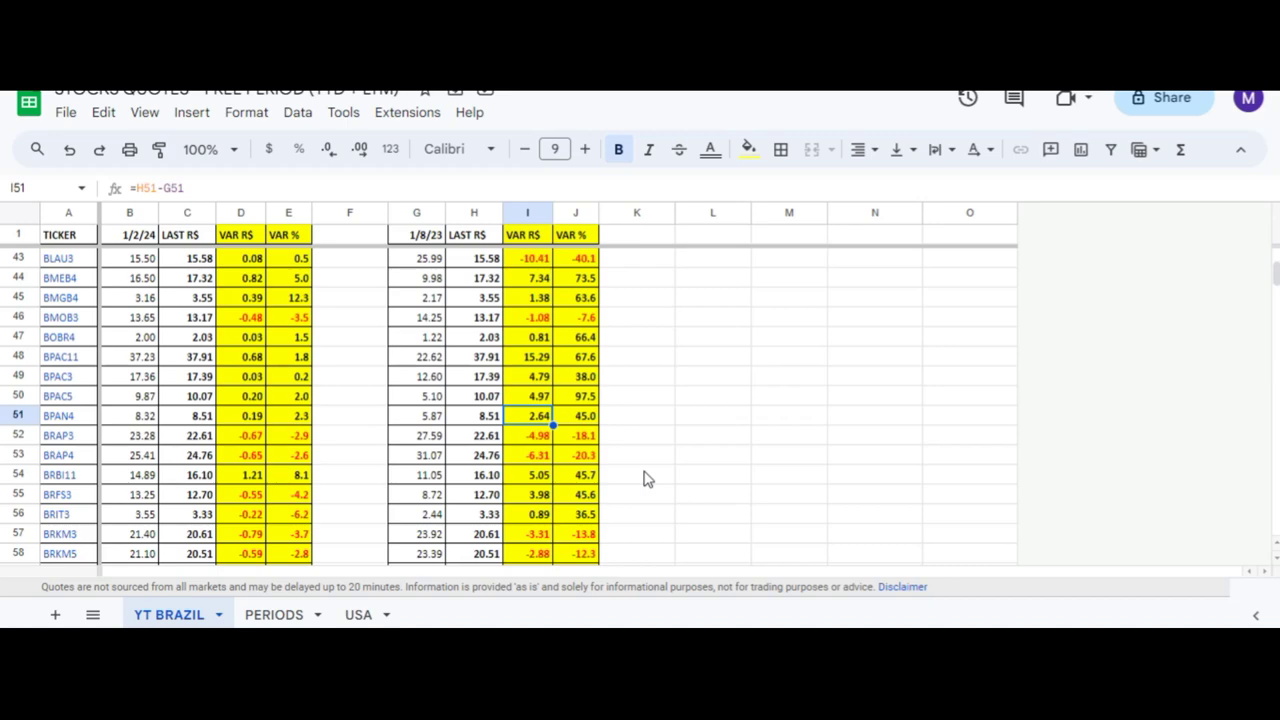
pyautogui.press('Right')
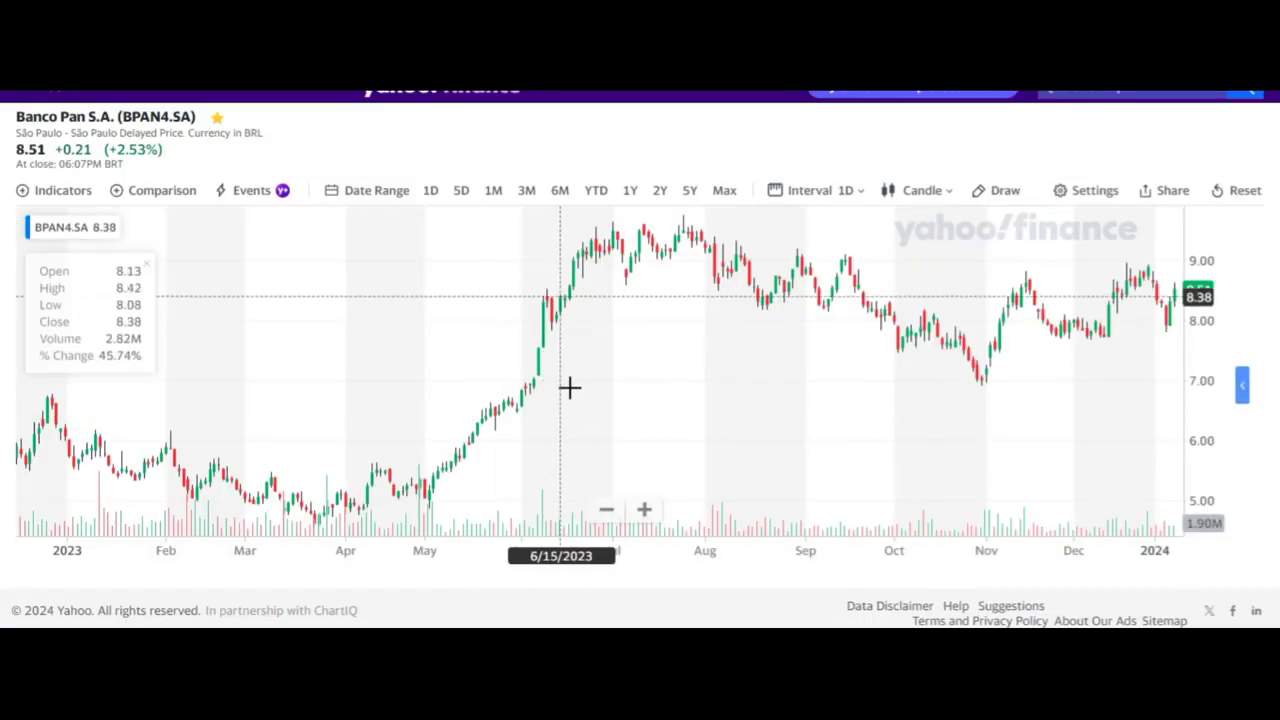
# Switch to the BPAN4.SA chart on Yahoo Finance and widen its time range back to 2019.
pyautogui.scroll(-10, 569, 387)
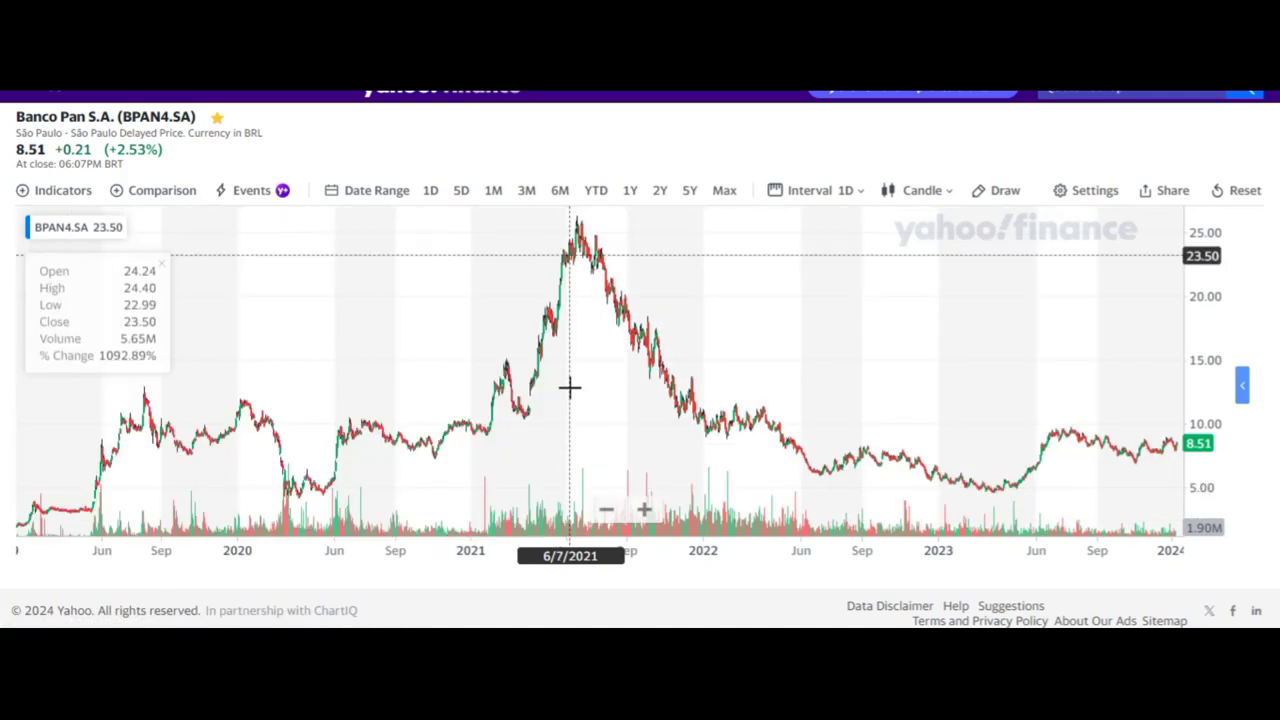